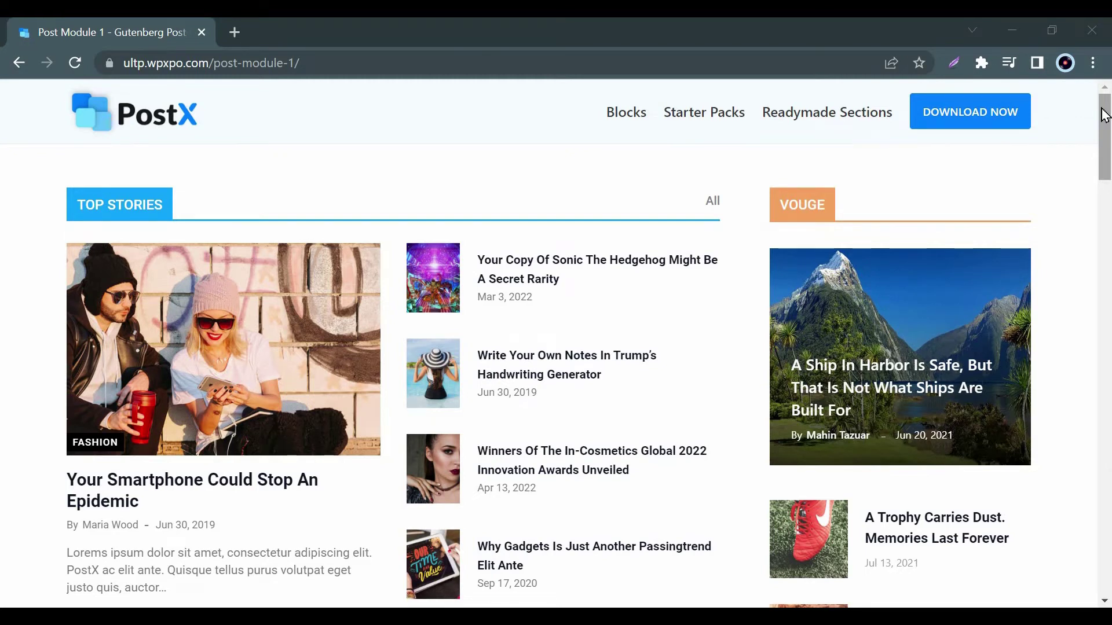
scroll(1103, 113, down, 1)
scroll(1103, 113, down, 2)
scroll(1104, 113, down, 1)
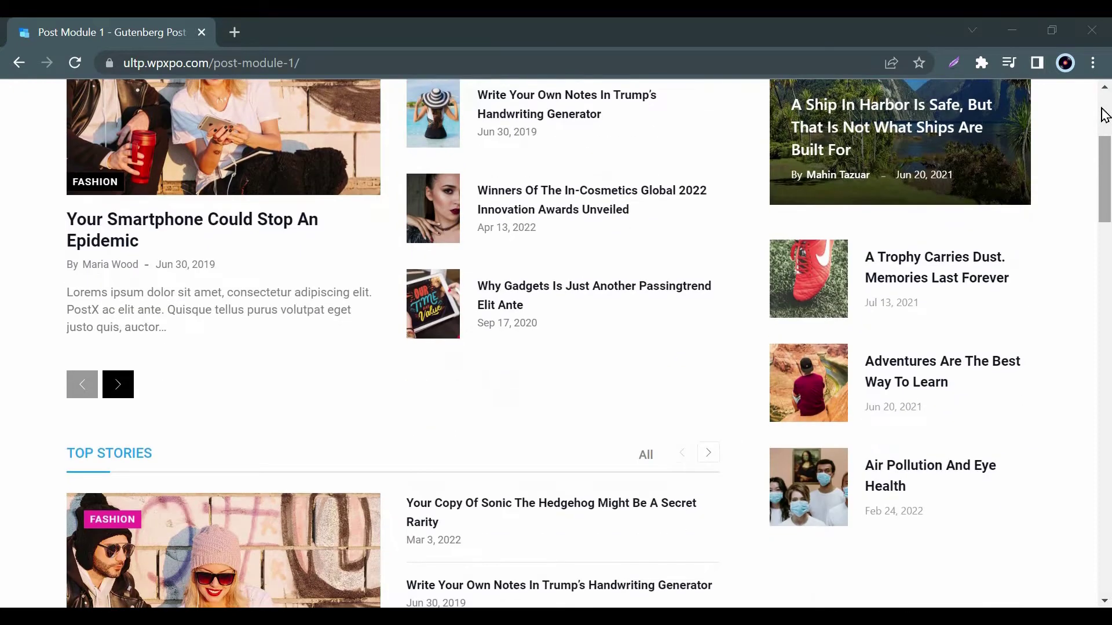
scroll(1104, 114, down, 1)
scroll(1103, 113, down, 1)
scroll(1104, 113, down, 2)
scroll(1104, 113, down, 2)
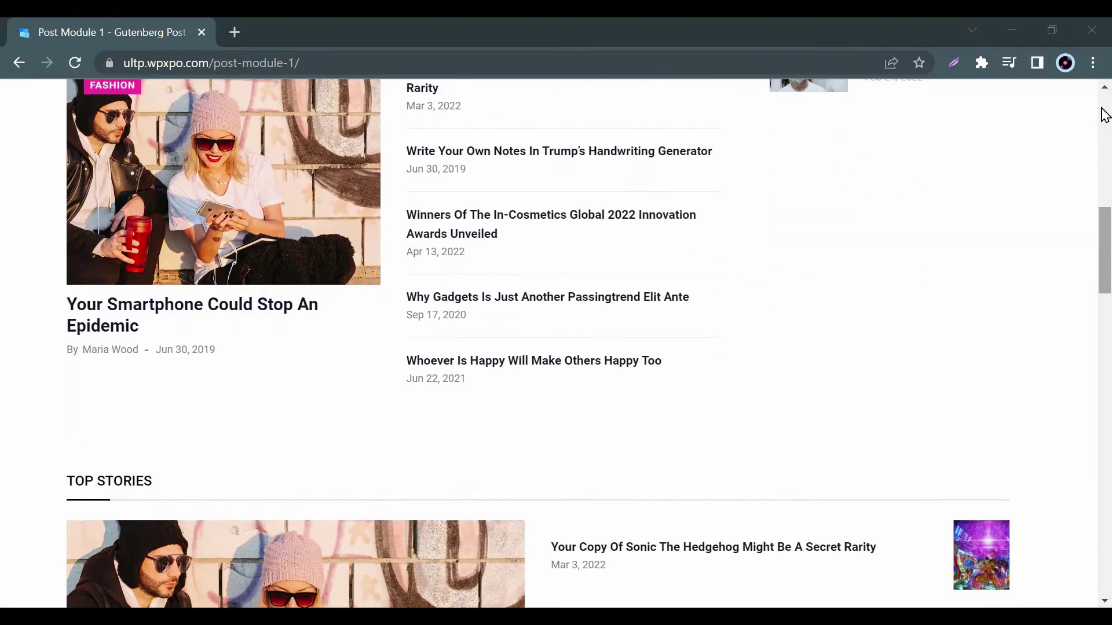
scroll(1104, 113, down, 1)
scroll(1103, 113, down, 1)
scroll(1103, 113, down, 2)
scroll(1104, 113, down, 2)
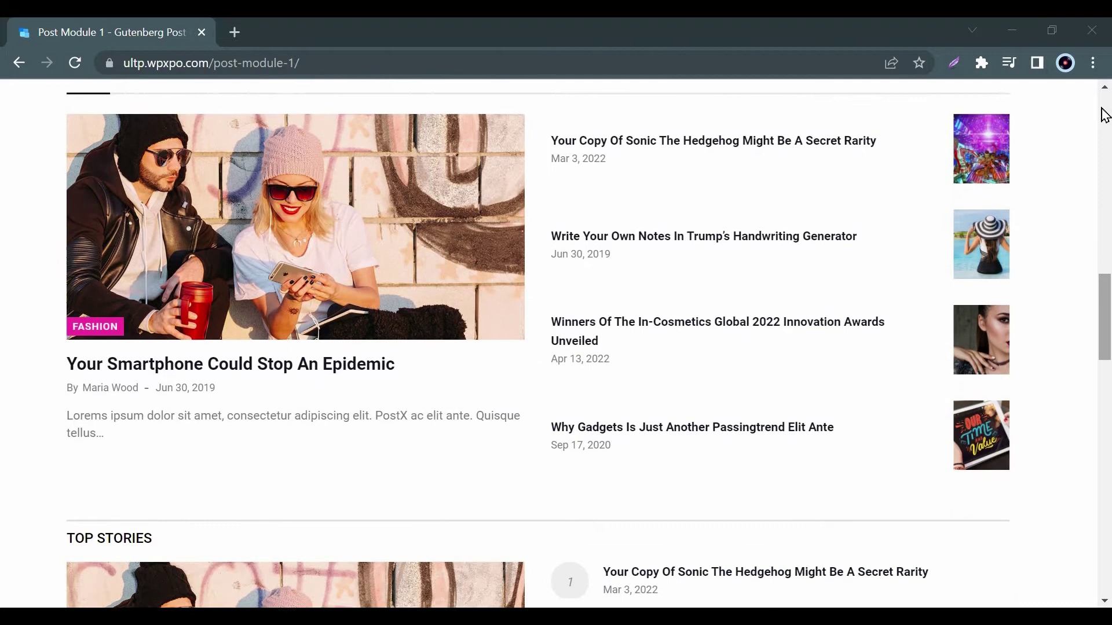
scroll(1104, 113, down, 1)
scroll(1103, 112, down, 2)
scroll(1103, 113, down, 2)
scroll(1103, 113, down, 2)
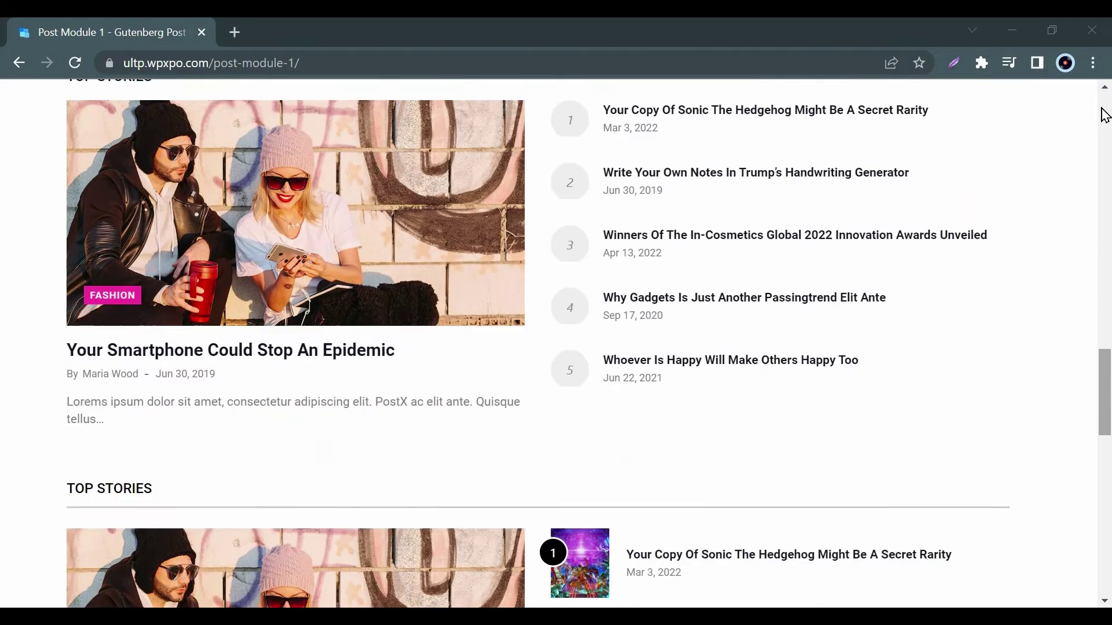
scroll(1104, 113, down, 1)
scroll(1103, 113, down, 2)
scroll(1103, 113, down, 2)
scroll(1103, 113, down, 2)
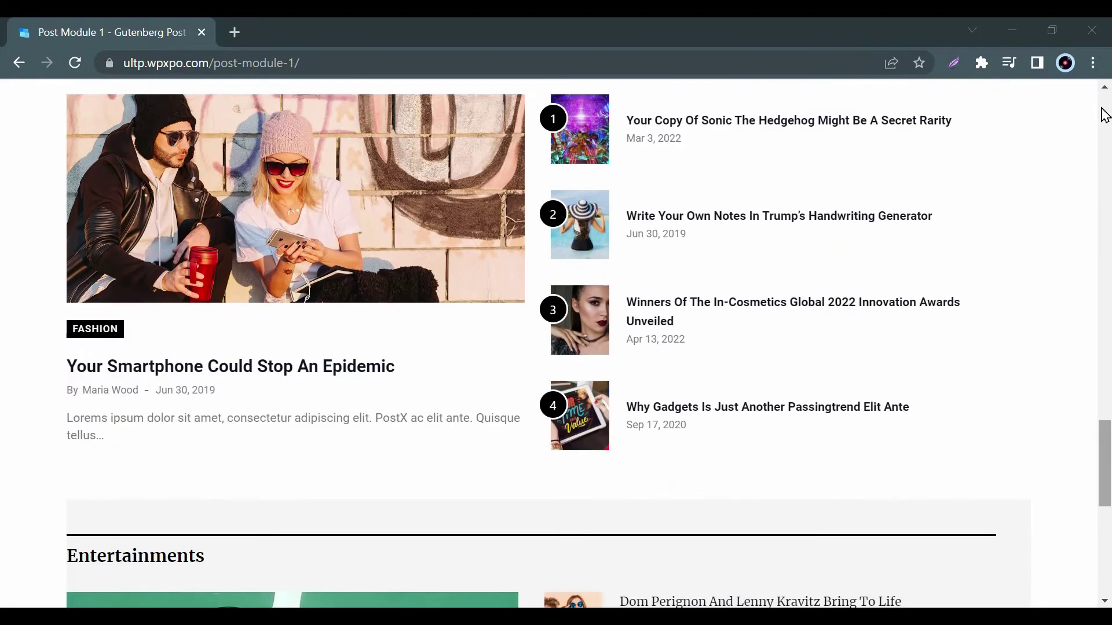
scroll(1103, 113, down, 1)
scroll(1103, 113, down, 1)
scroll(1103, 114, down, 2)
scroll(1104, 113, down, 1)
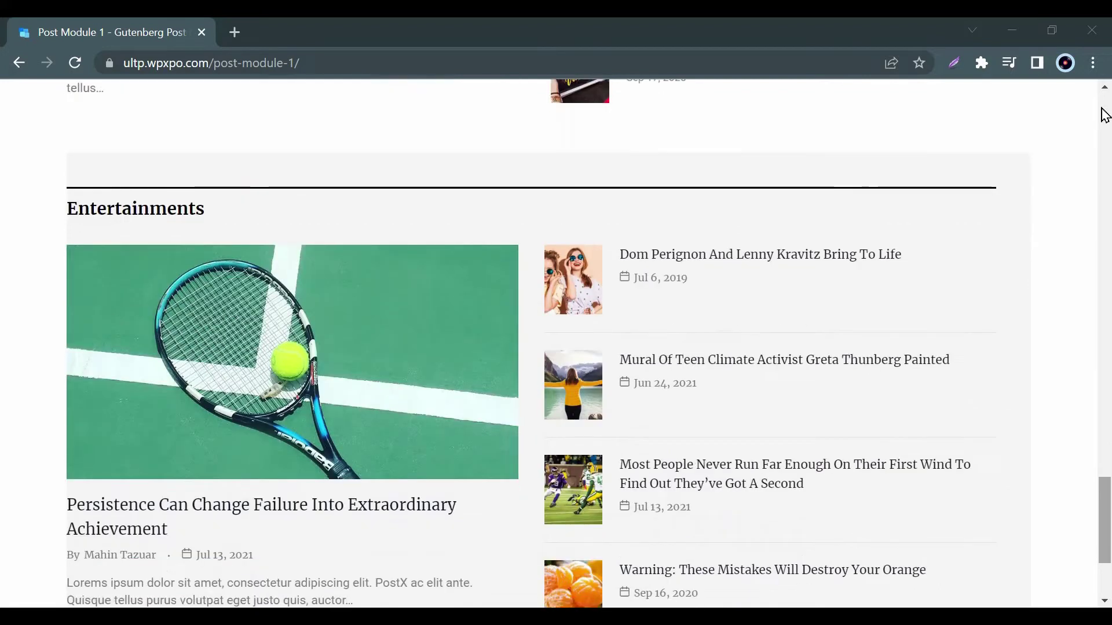
scroll(1103, 114, down, 1)
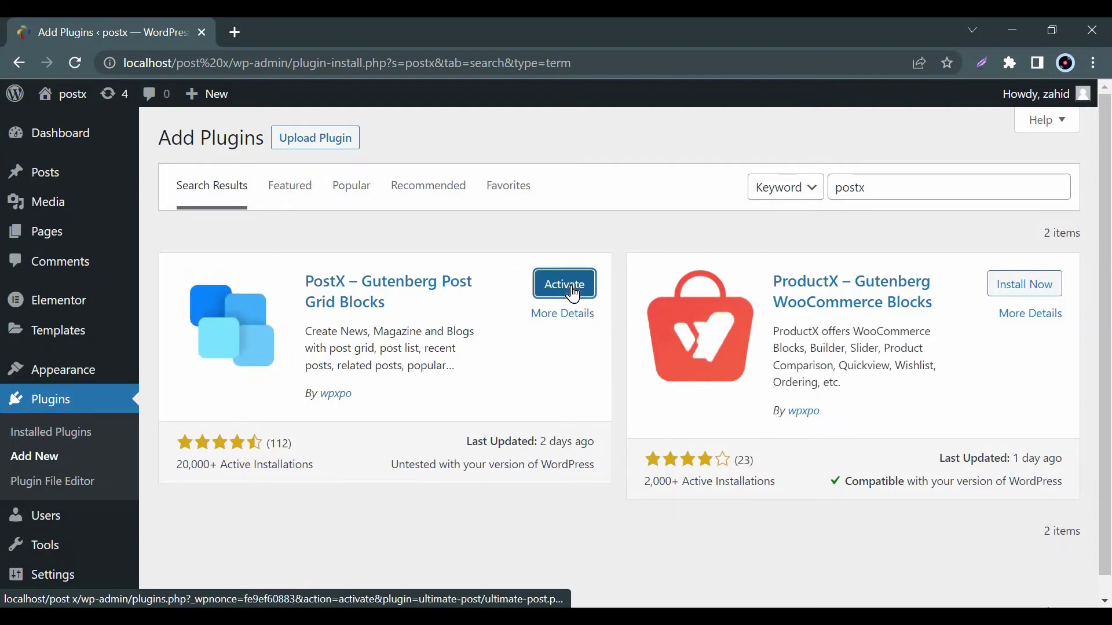
Activate the PostX plugin from its plugin card
click(566, 285)
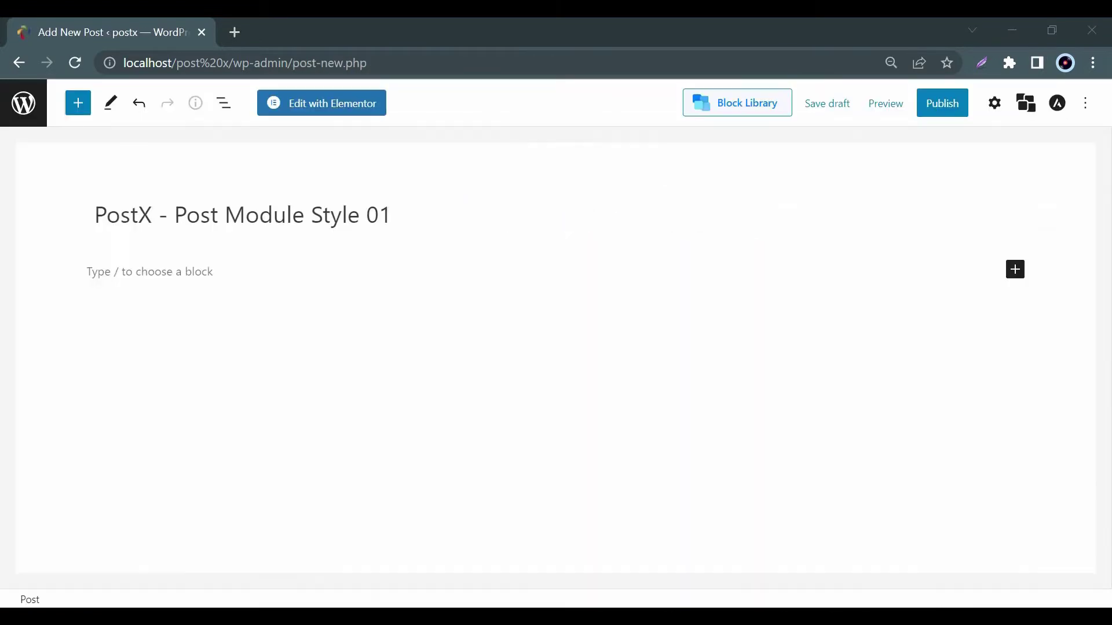
Drag a Post Module #1 block from the block library onto the post canvas
click(78, 102)
scroll(128, 348, down, 3)
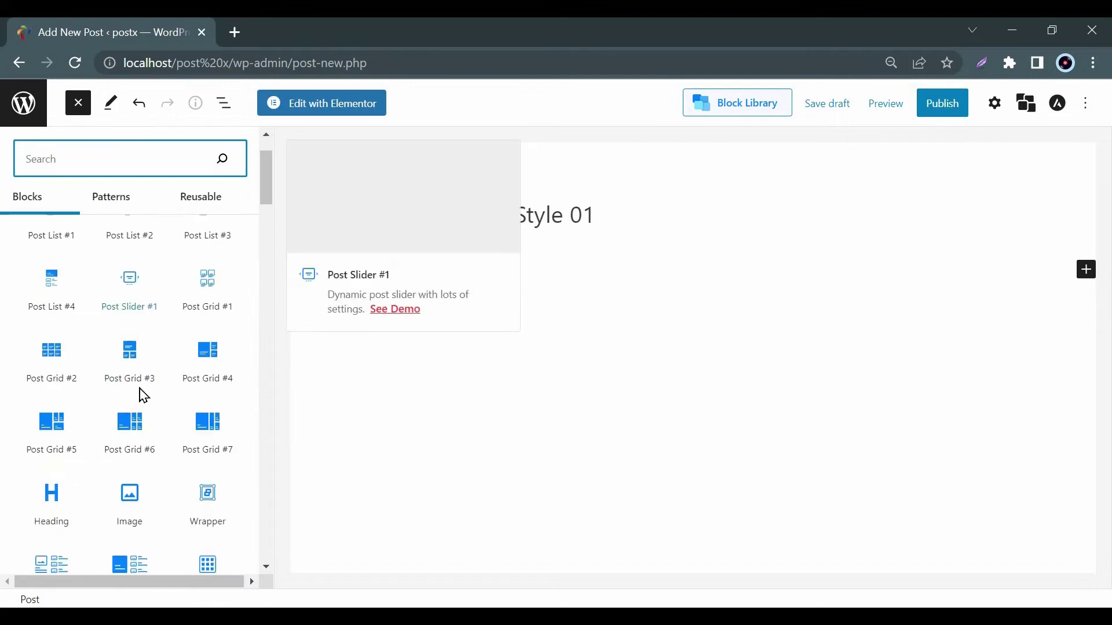
drag(52, 486, 559, 277)
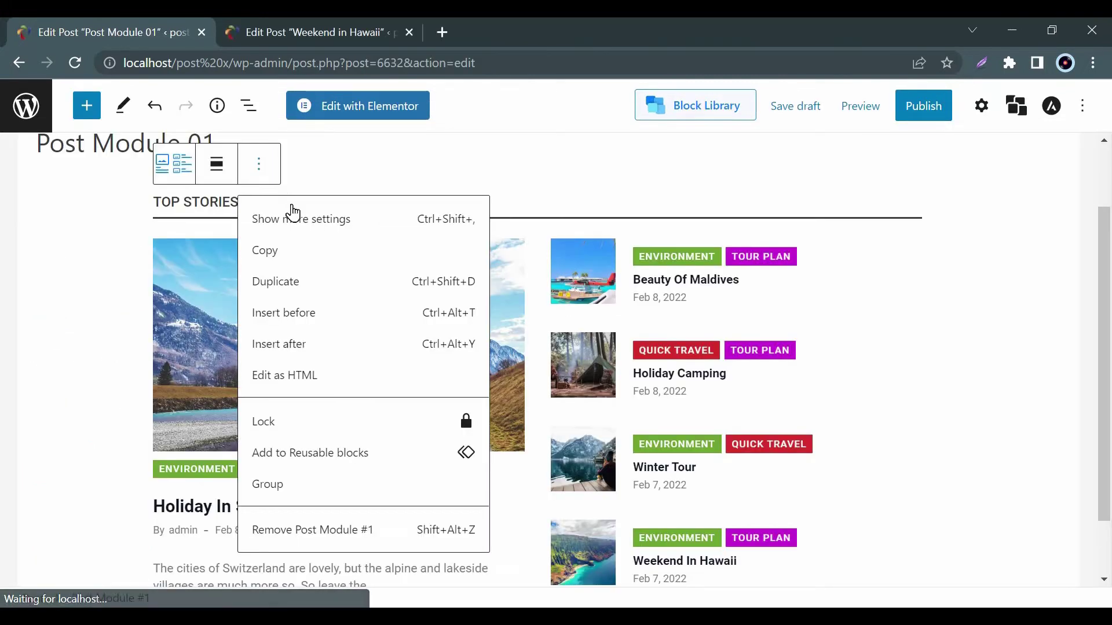
click(294, 217)
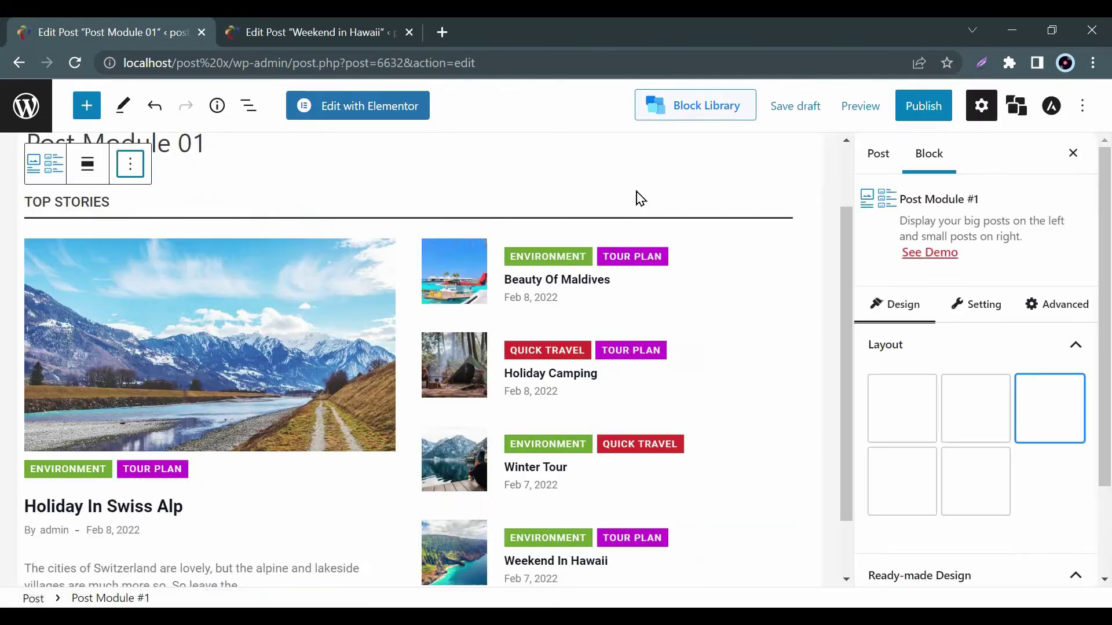
drag(1101, 253, 1103, 405)
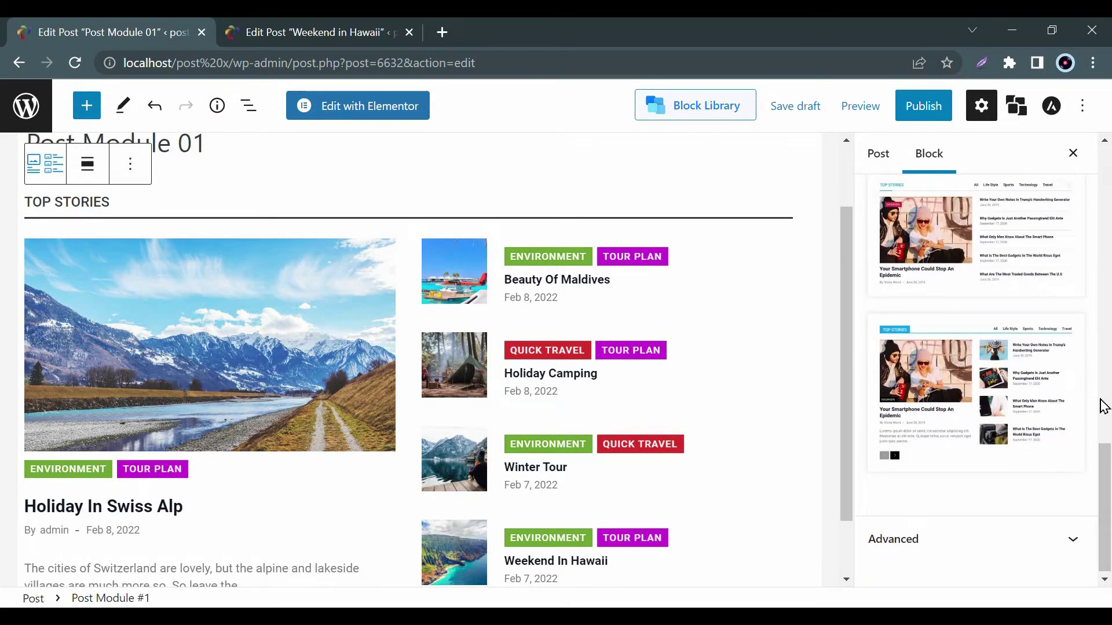
In the block's Setting tab, toggle Flip on and back off, keeping the large post left
click(975, 387)
click(1076, 262)
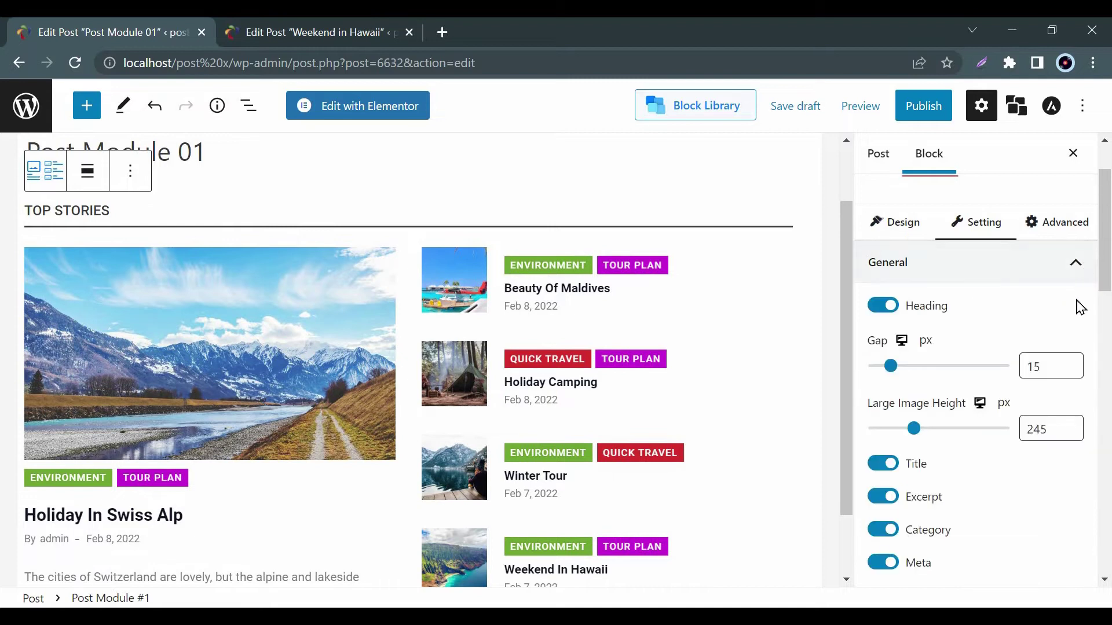
scroll(1080, 307, down, 3)
scroll(1080, 306, down, 2)
scroll(1080, 306, down, 2)
scroll(1080, 309, down, 2)
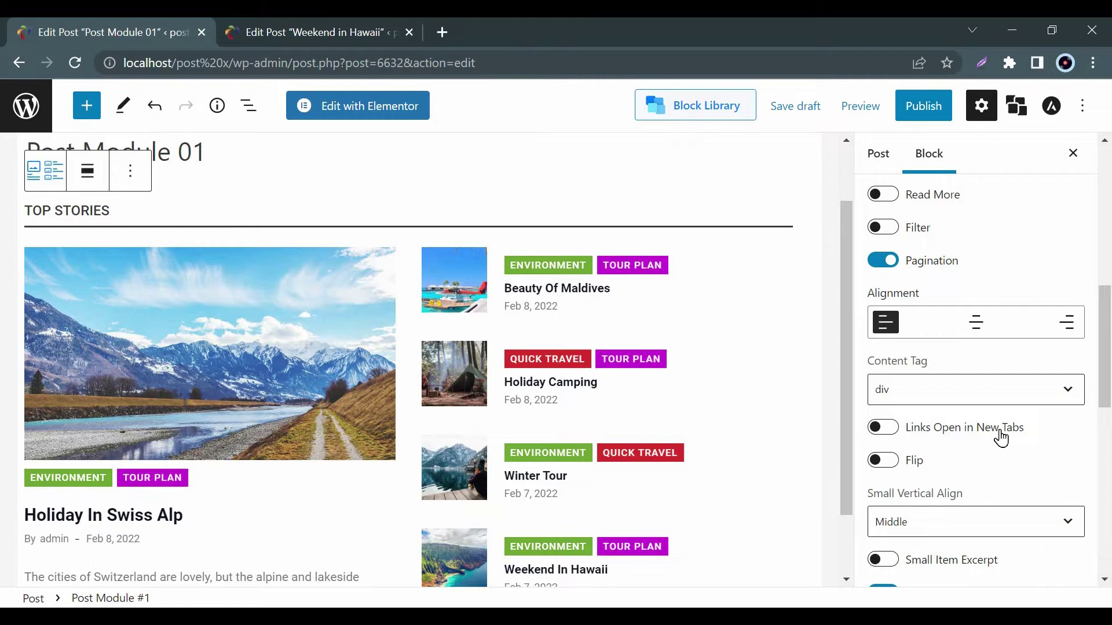
click(884, 460)
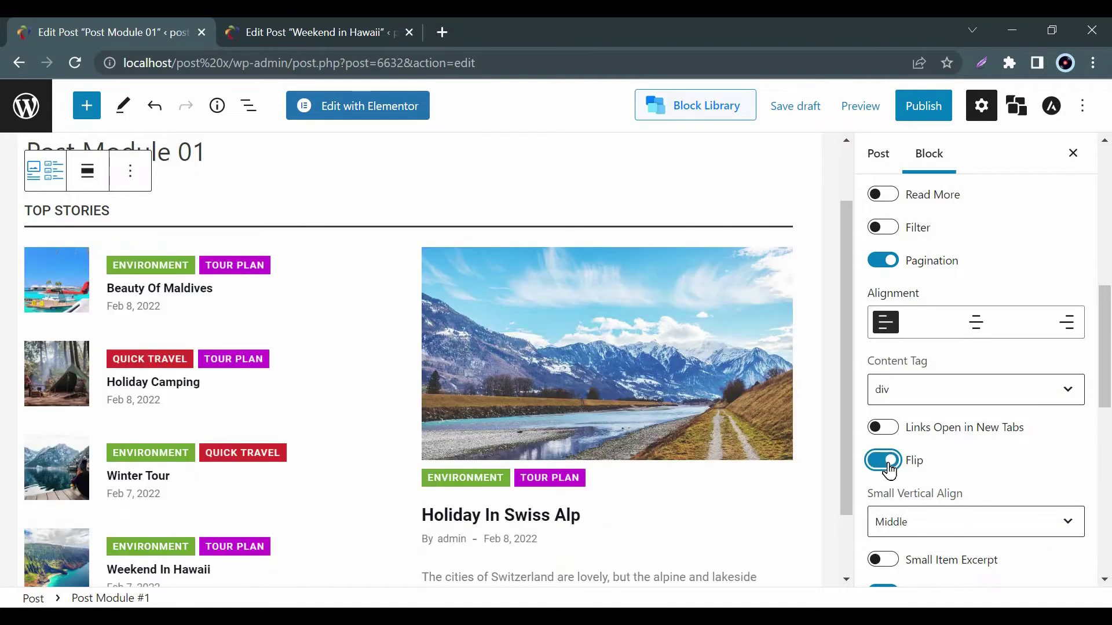
click(884, 461)
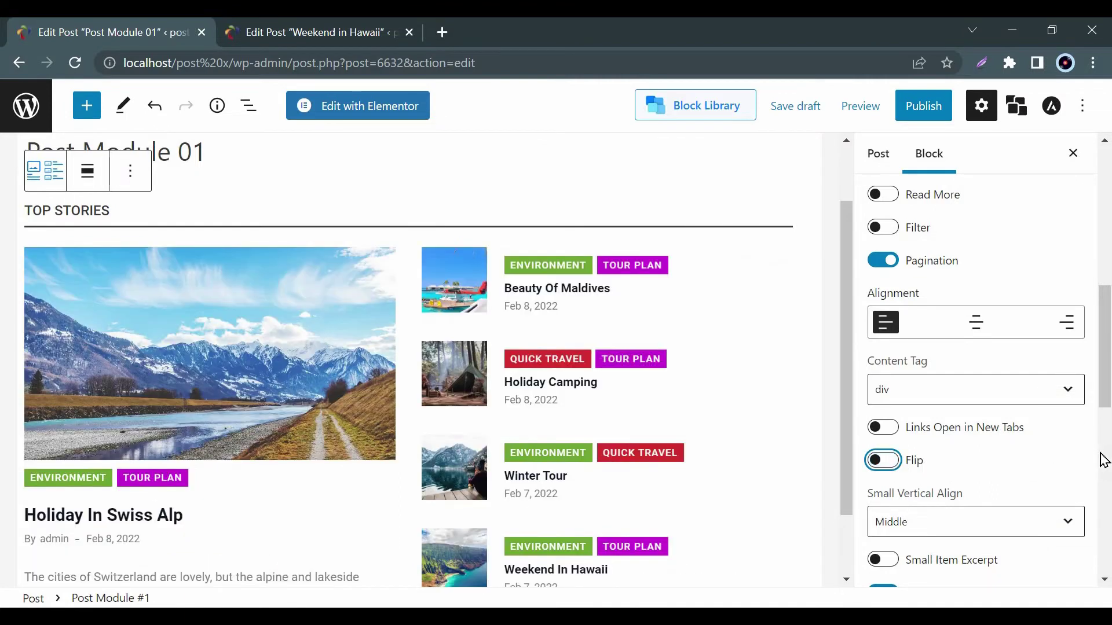
scroll(1105, 459, up, 3)
scroll(1105, 434, up, 2)
scroll(1105, 434, up, 2)
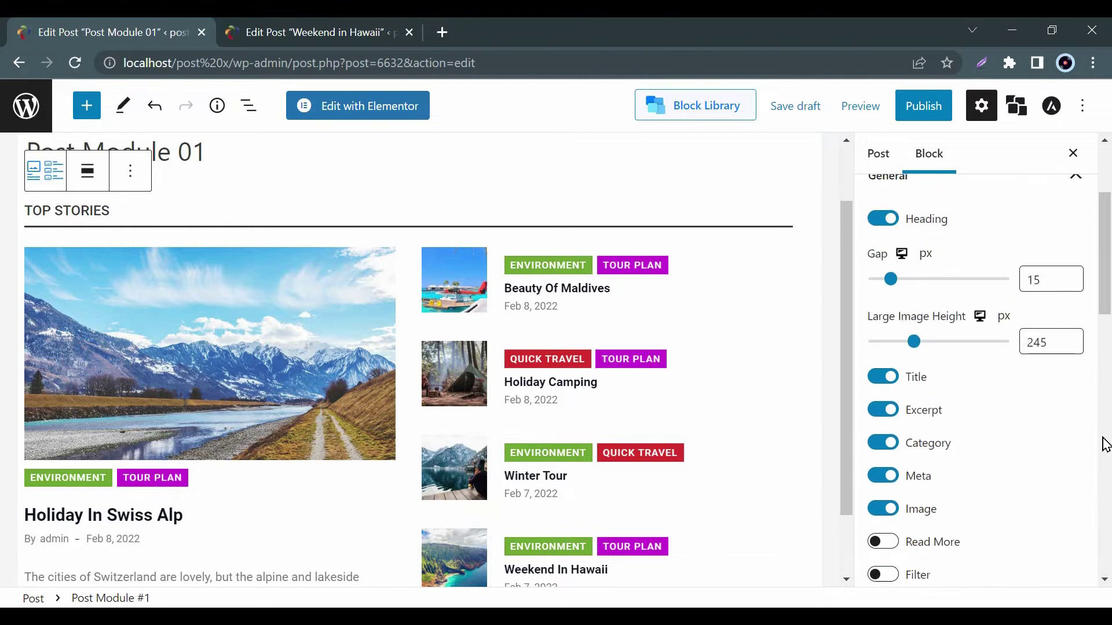
Toggle the Heading, Title, Excerpt, Category and Meta elements off and back on
click(884, 219)
click(884, 377)
click(883, 410)
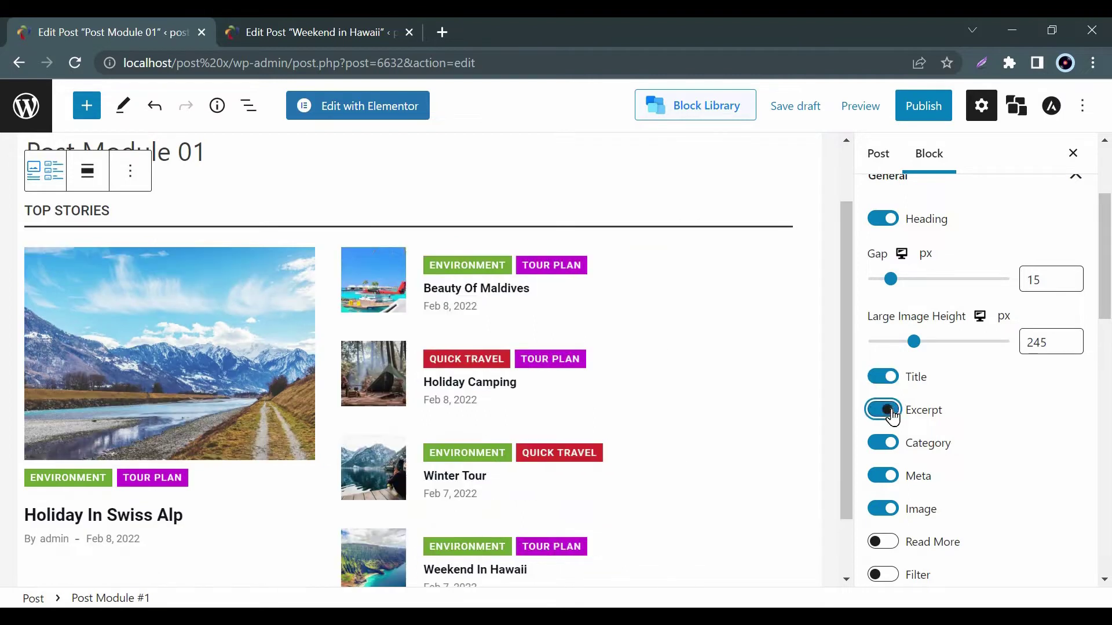
click(884, 410)
click(884, 444)
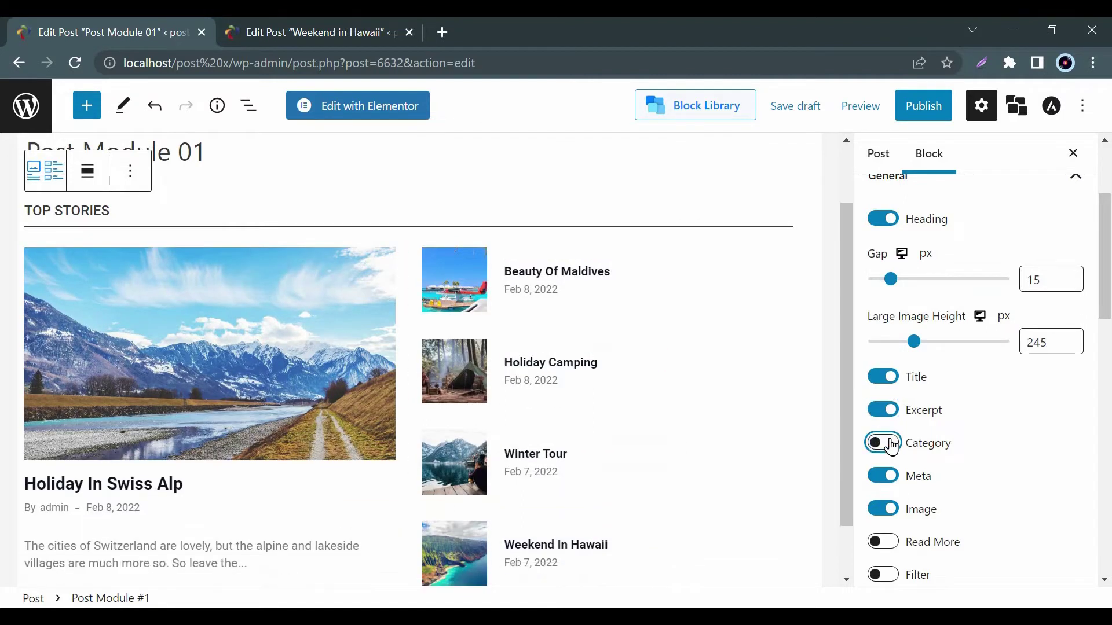
click(884, 444)
click(884, 476)
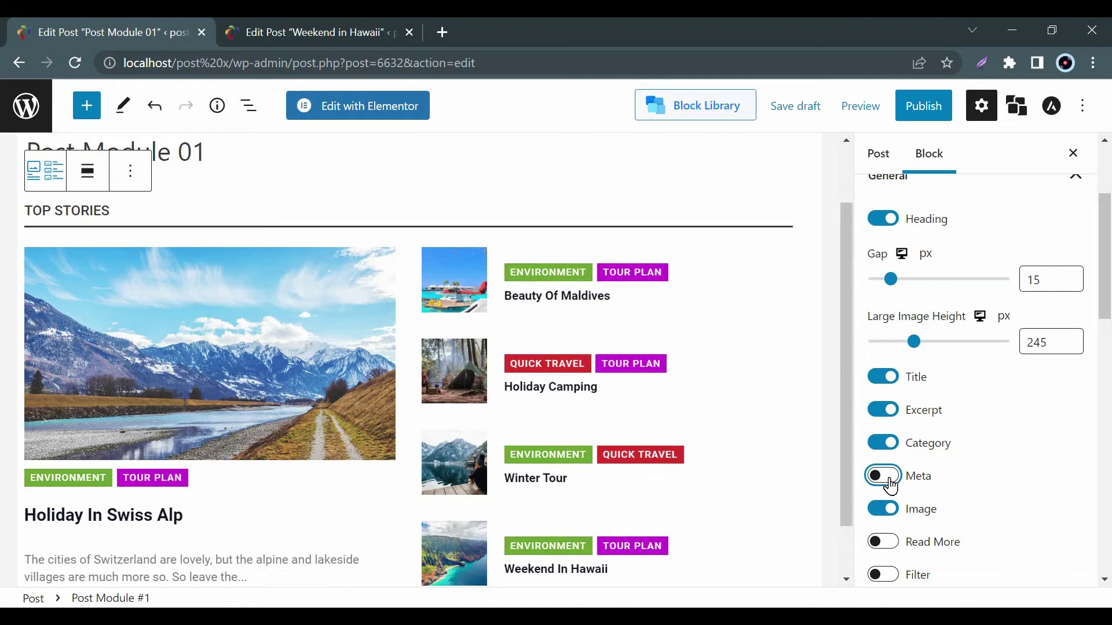
click(883, 476)
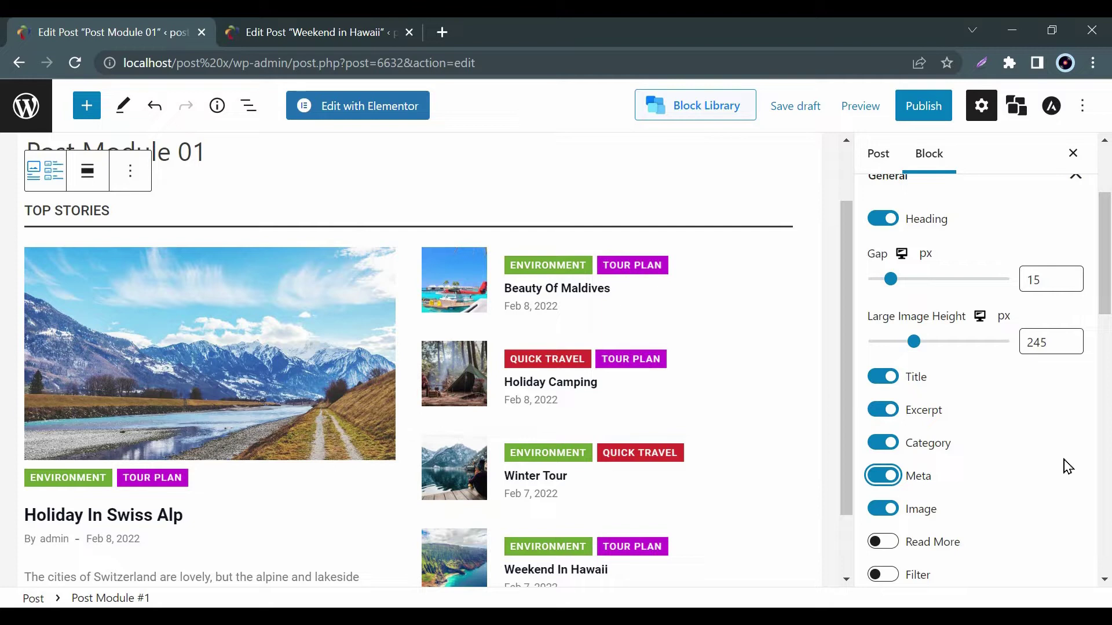
scroll(1067, 466, up, 2)
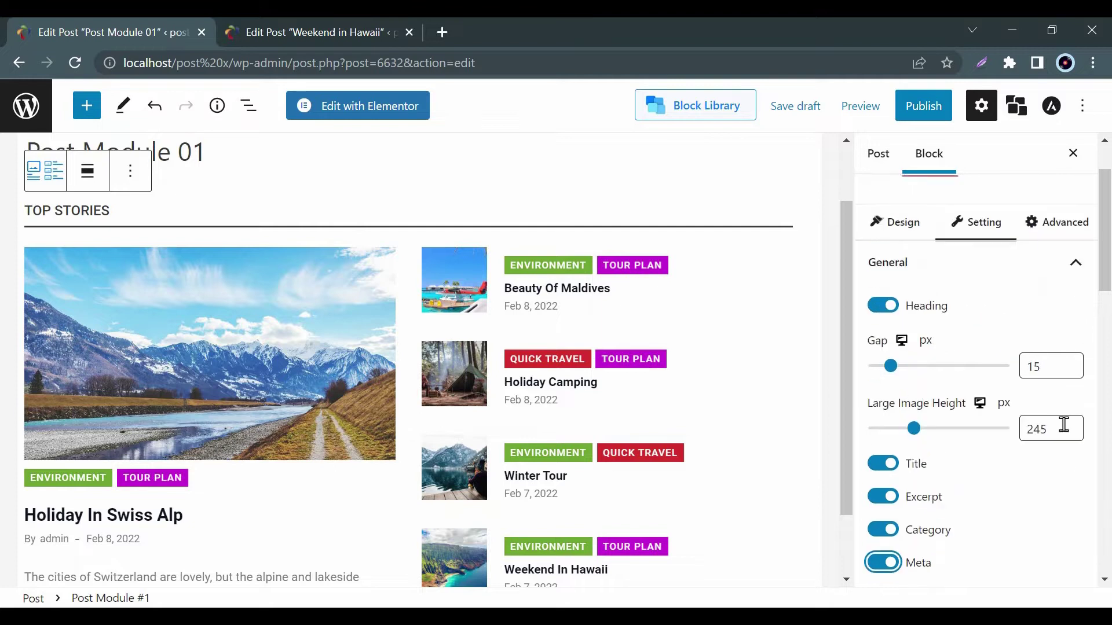
Hide and restore the TOP STORIES heading, then expand its Heading settings
click(883, 307)
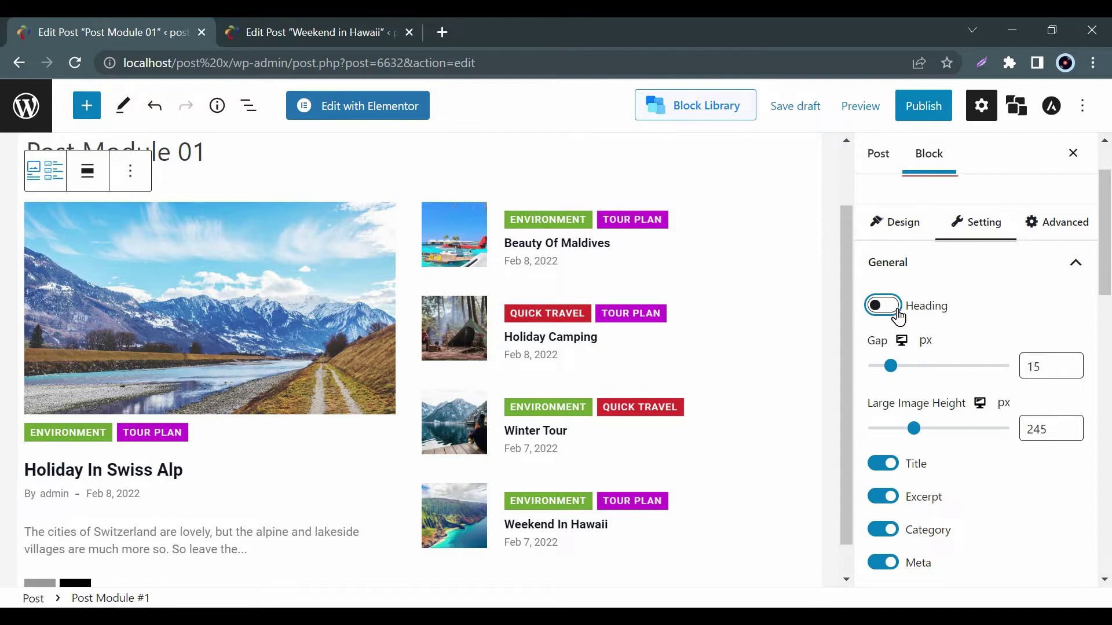
click(884, 305)
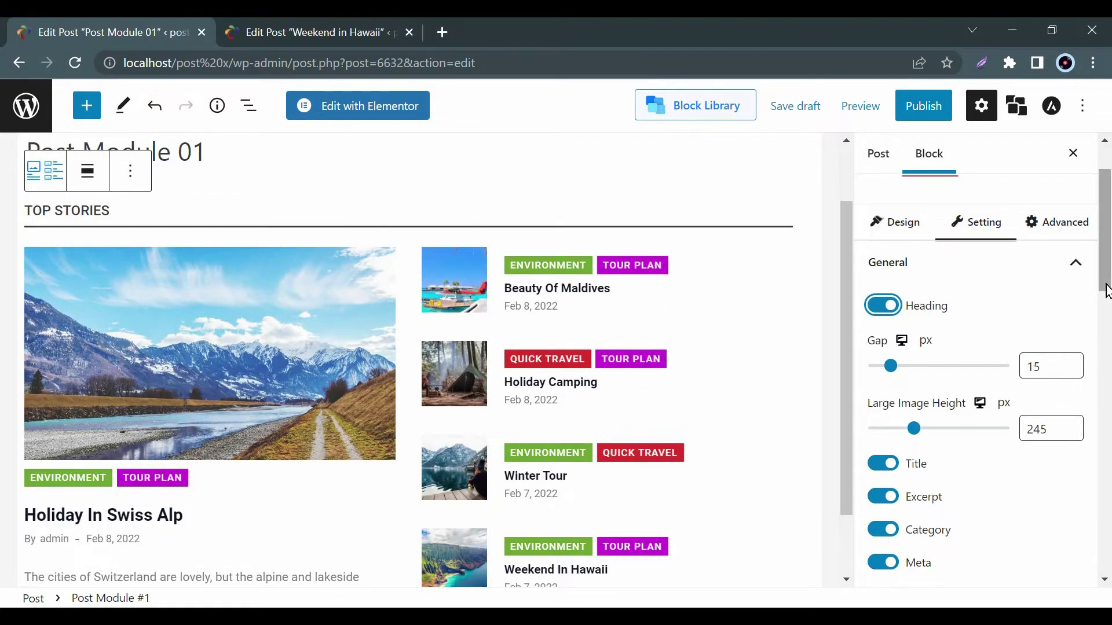
drag(1106, 289, 1108, 521)
click(1075, 402)
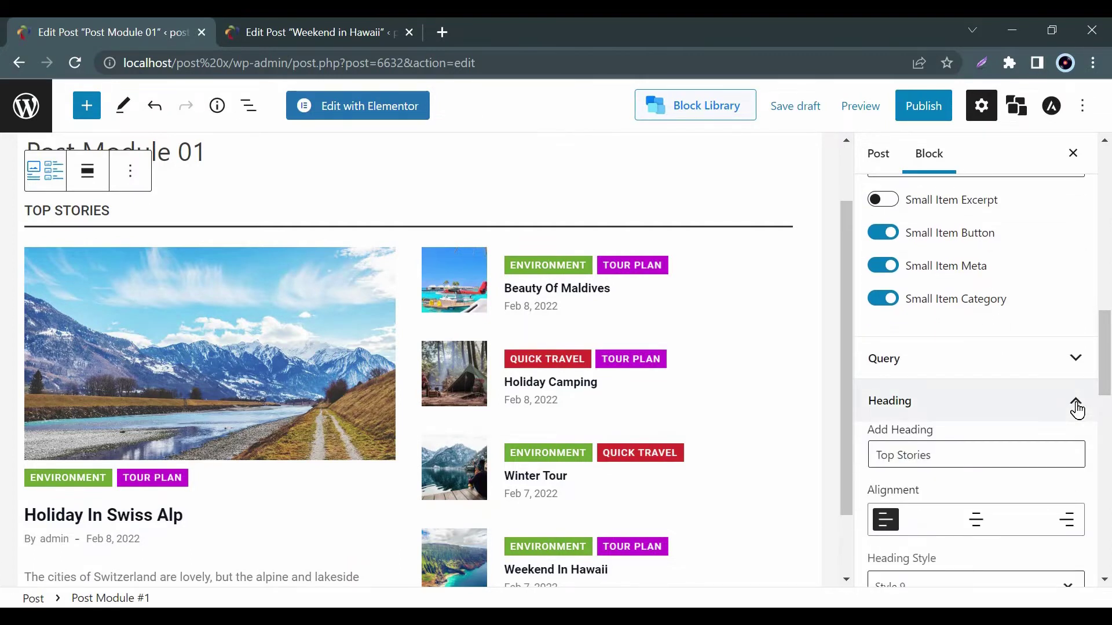
Leave small-item excerpts off, and toggle small-item dates and category labels off and back on
click(1076, 406)
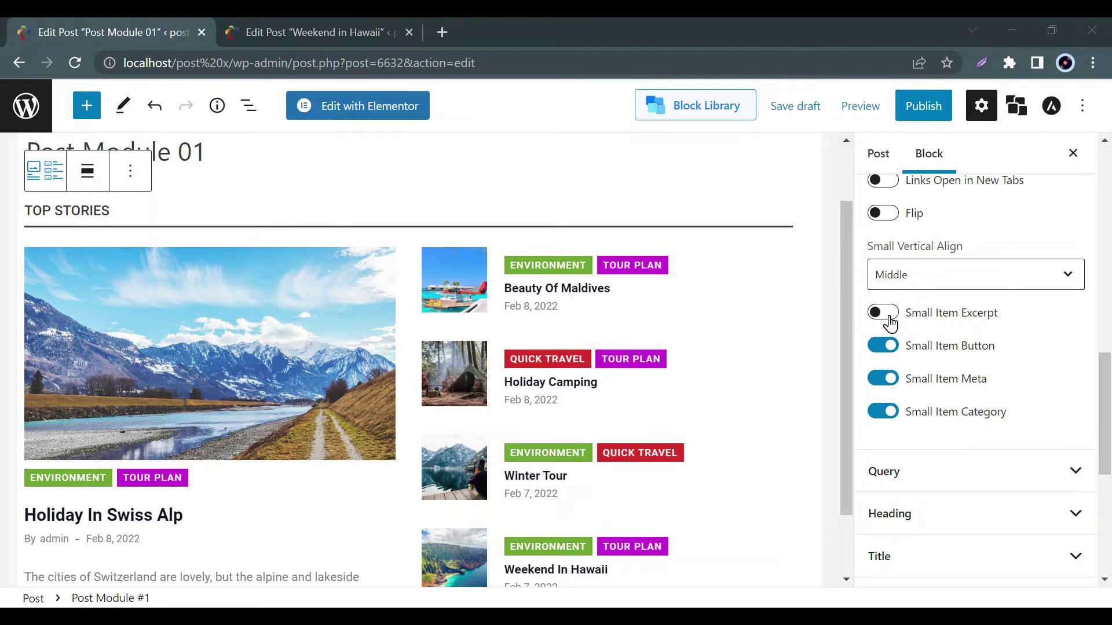
click(883, 313)
click(883, 313)
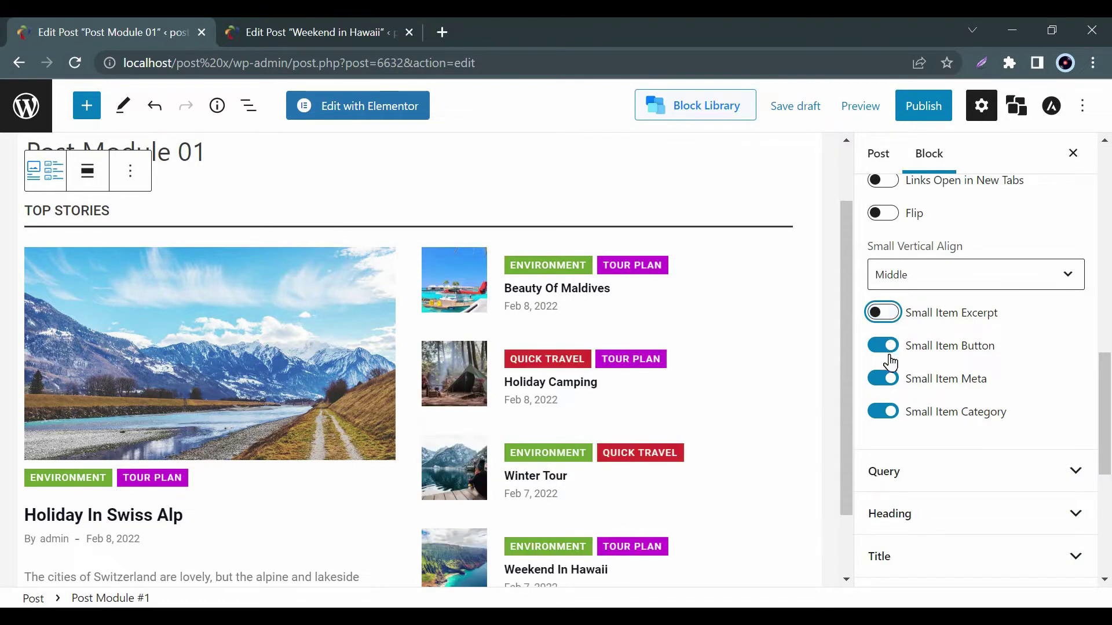
click(883, 378)
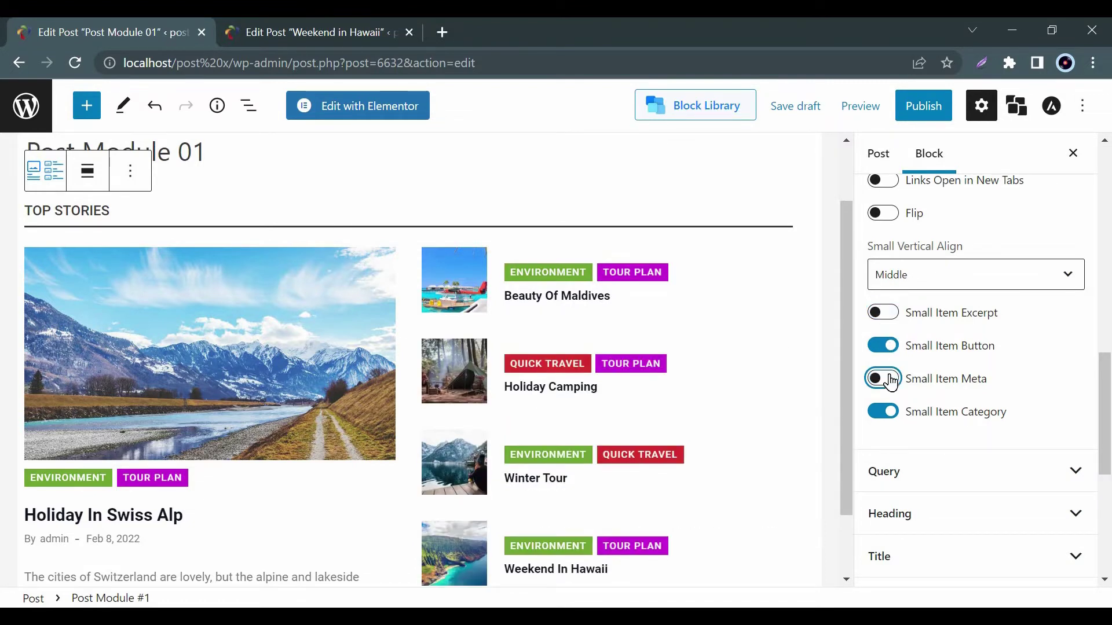
click(883, 379)
click(883, 411)
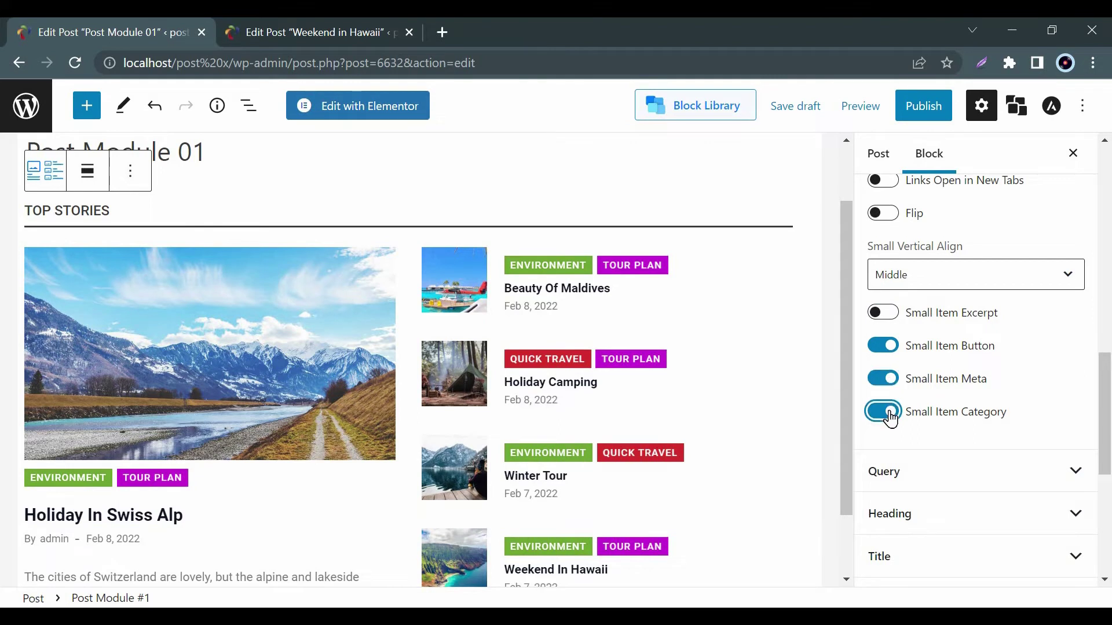
click(882, 412)
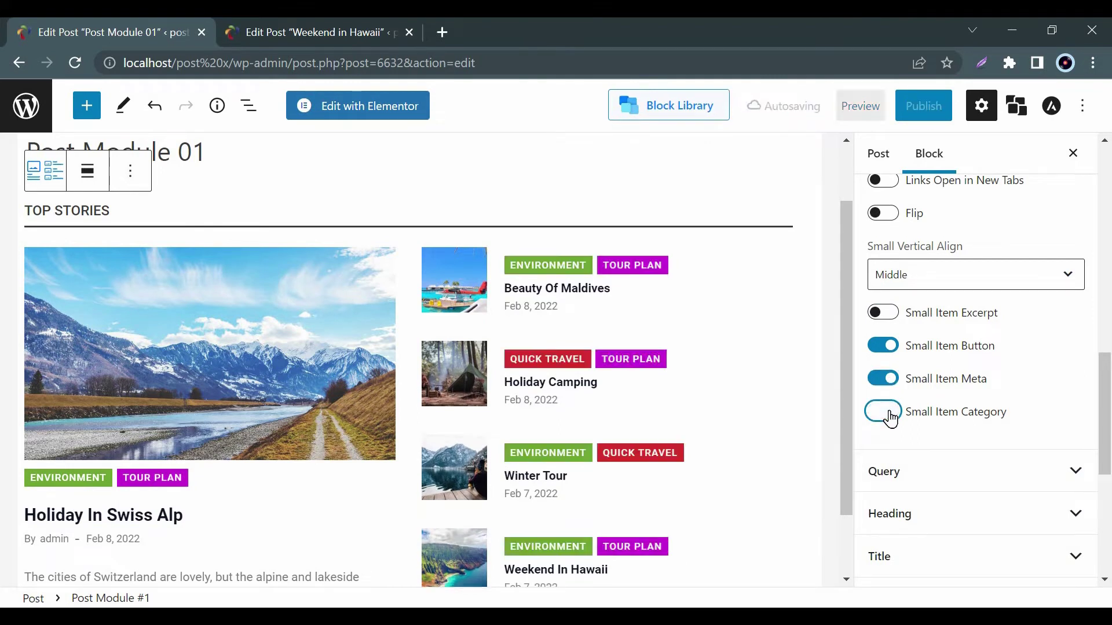
scroll(557, 348, down, 2)
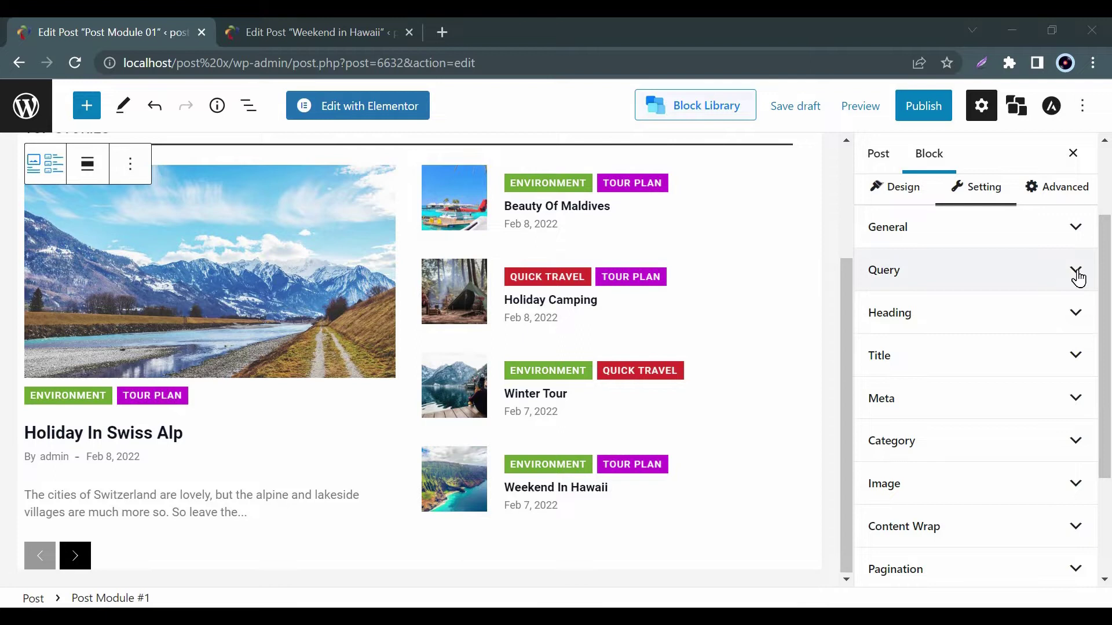
In Query settings, keep Post as the source and filter by Multiple Taxonomy
click(1077, 273)
click(1069, 345)
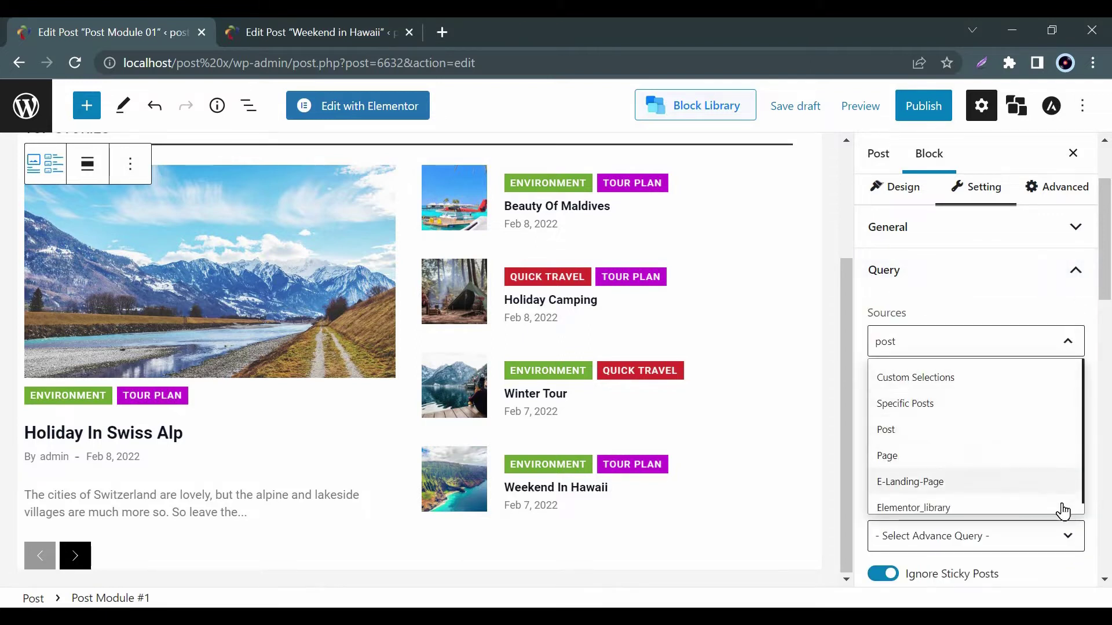
click(1091, 467)
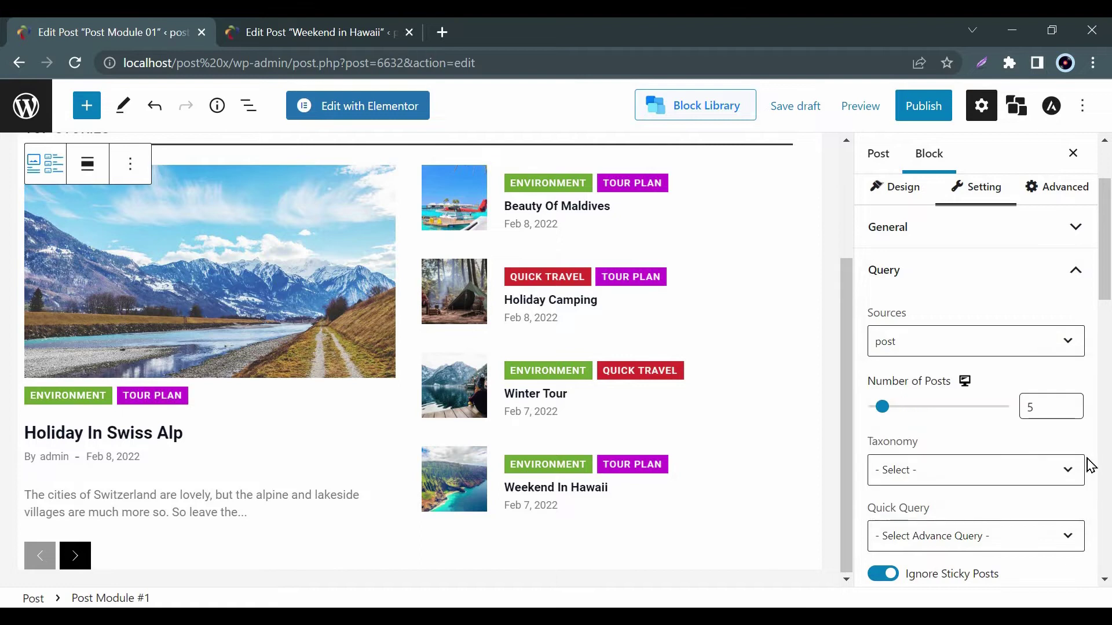
scroll(1091, 467, down, 1)
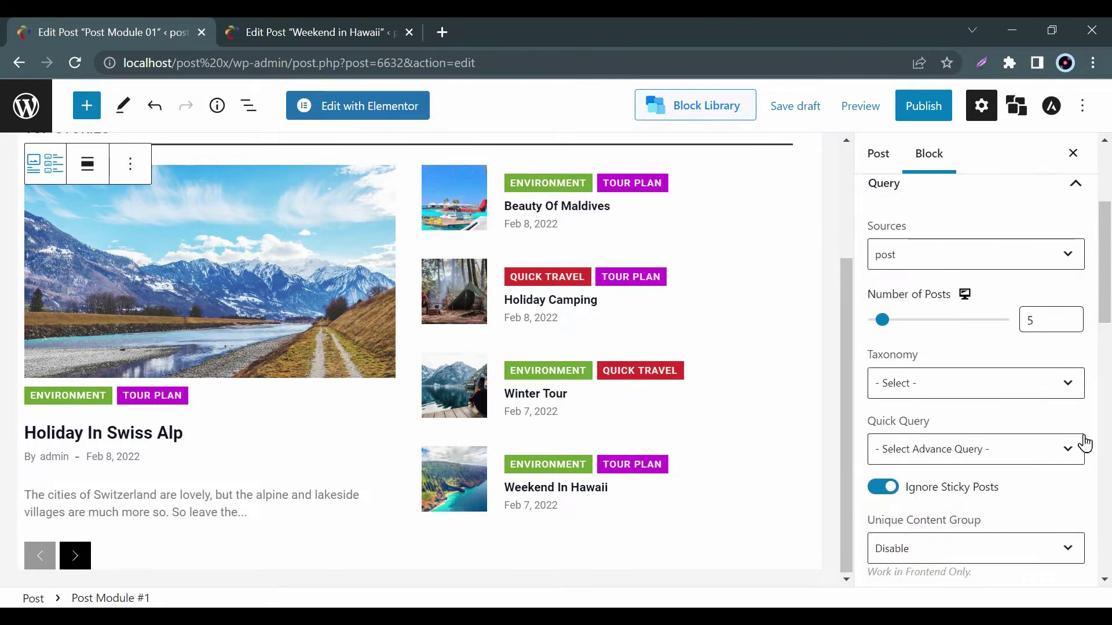
click(1070, 387)
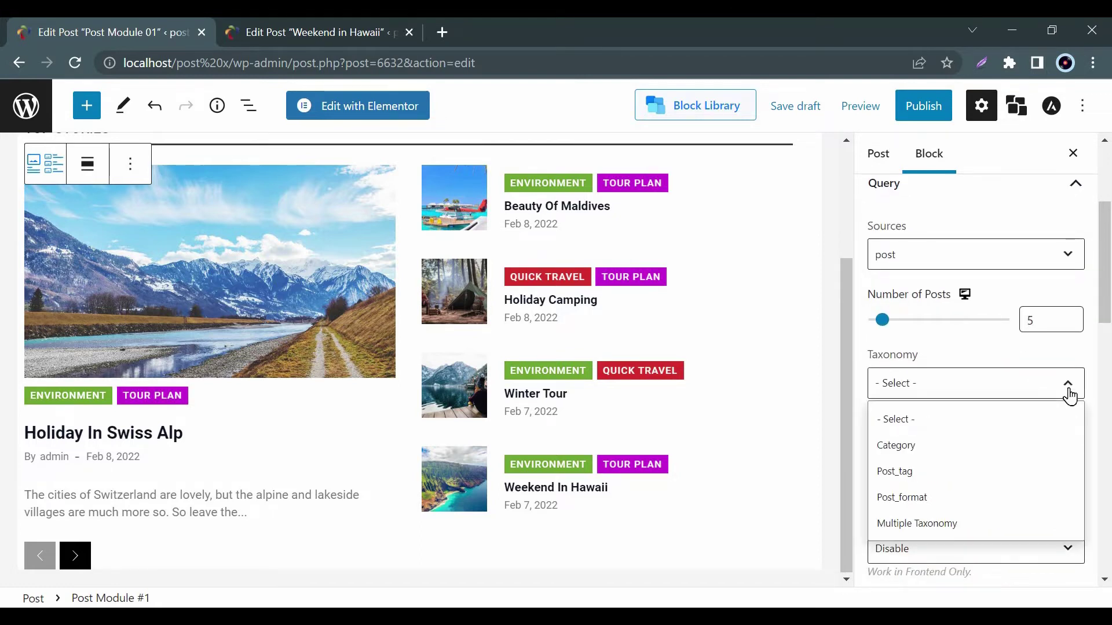
click(1041, 527)
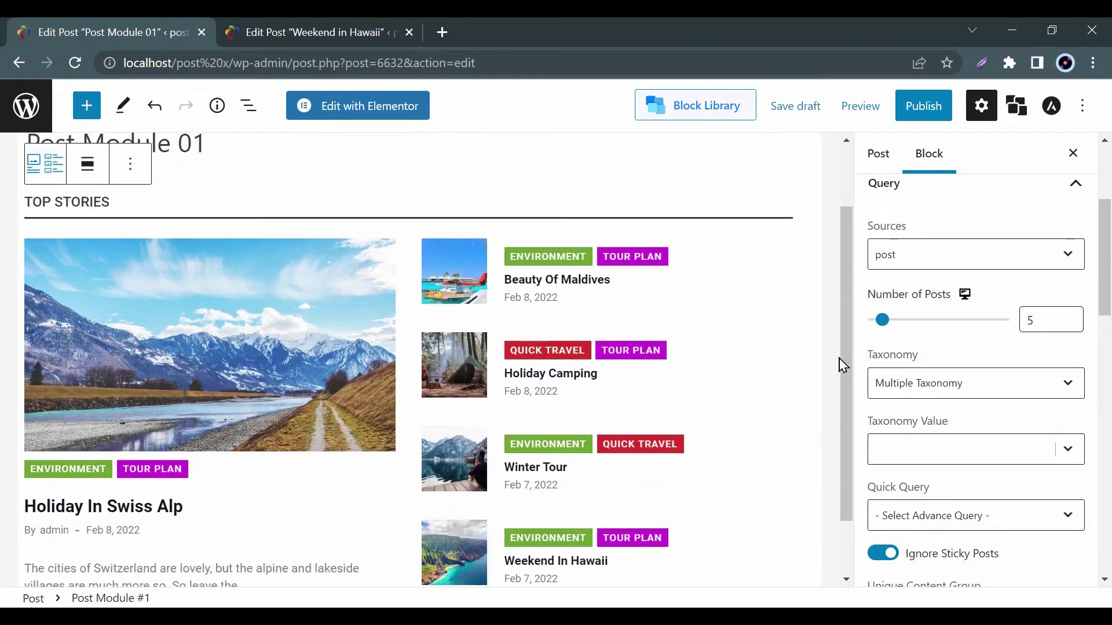
scroll(843, 365, down, 1)
scroll(1082, 430, down, 1)
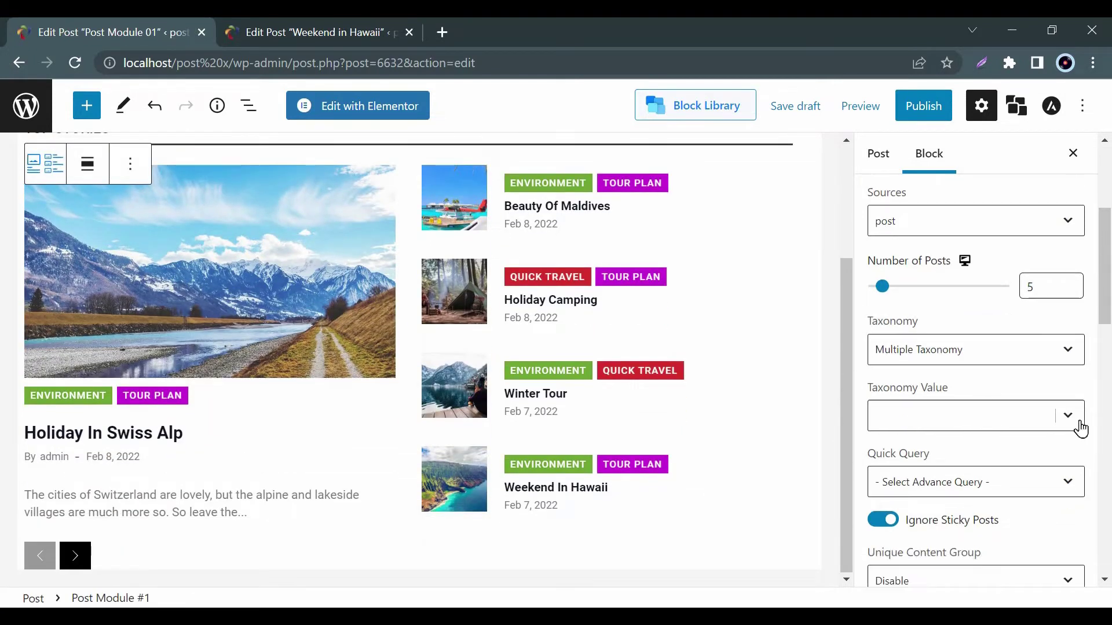
click(1070, 367)
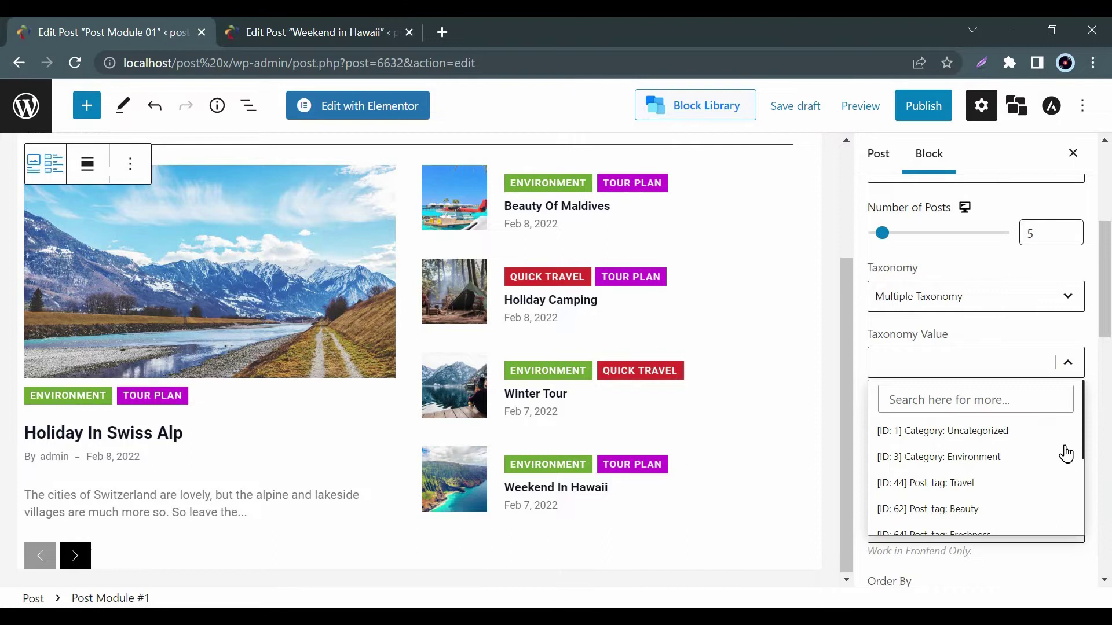
scroll(1065, 442, down, 2)
click(1067, 383)
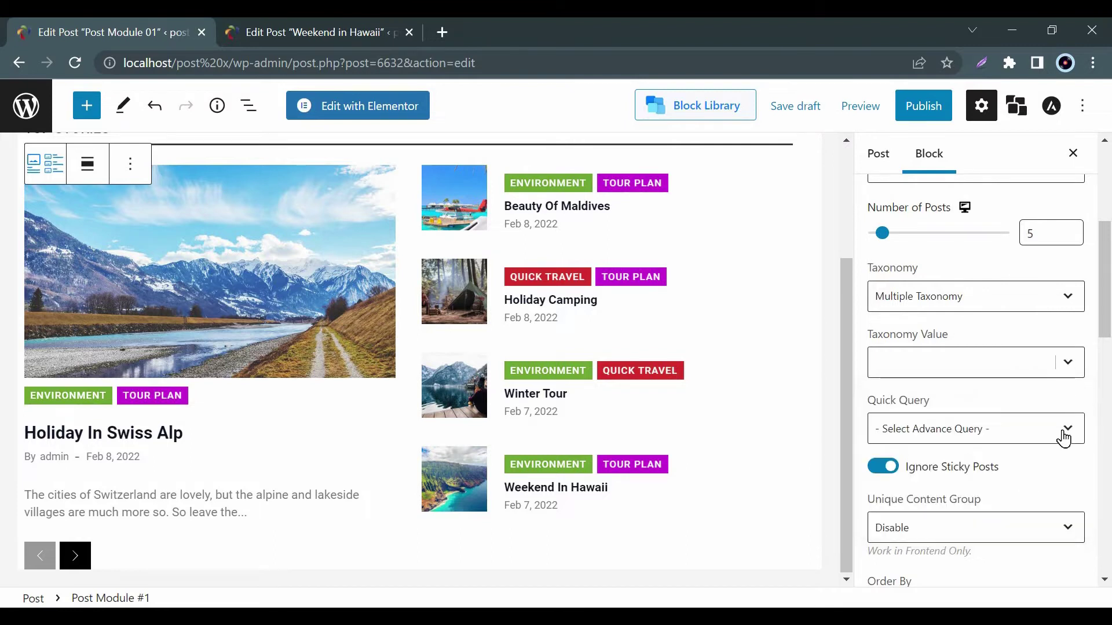
Review Quick Query, keep Unique Content disabled and ordering by Date (Published)
click(1066, 433)
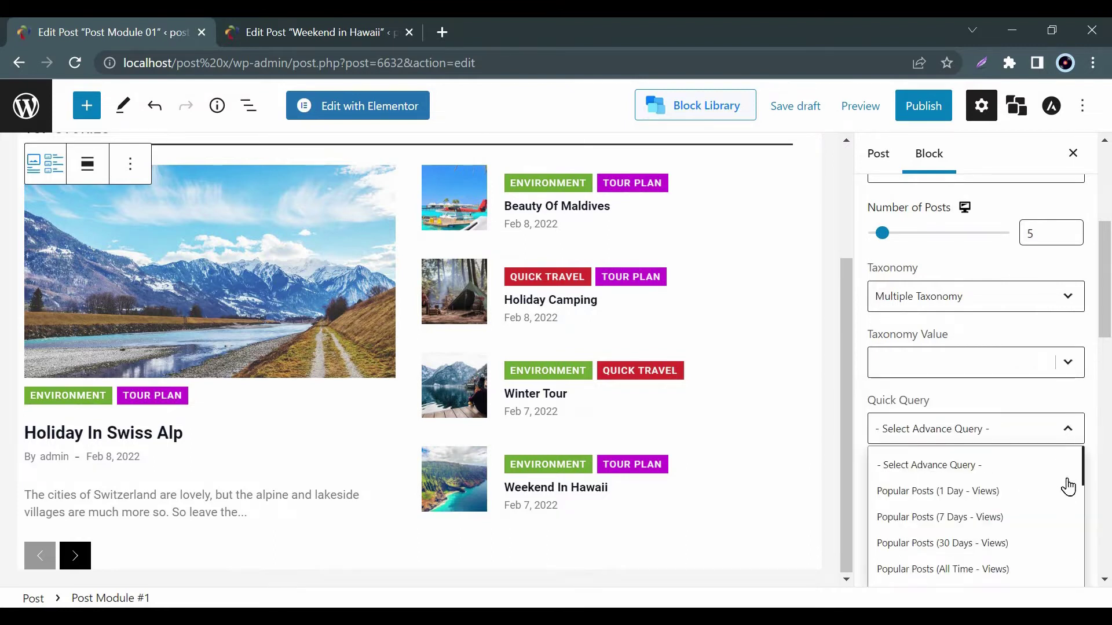
scroll(1069, 487, down, 2)
scroll(1070, 491, down, 1)
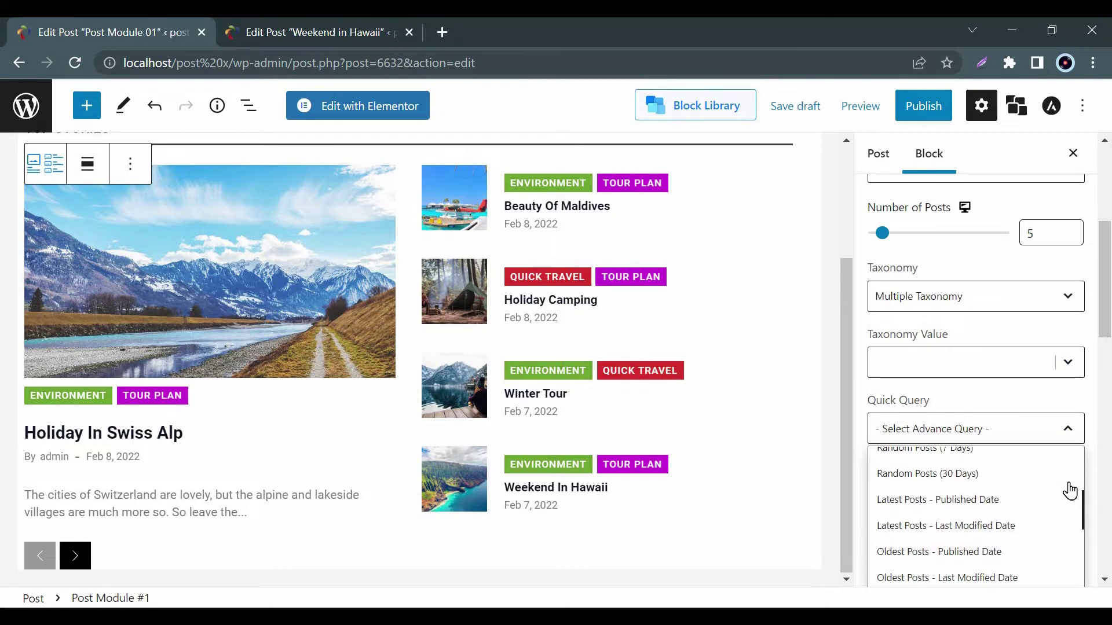
scroll(1071, 492, down, 2)
scroll(1070, 491, down, 1)
scroll(1070, 490, down, 2)
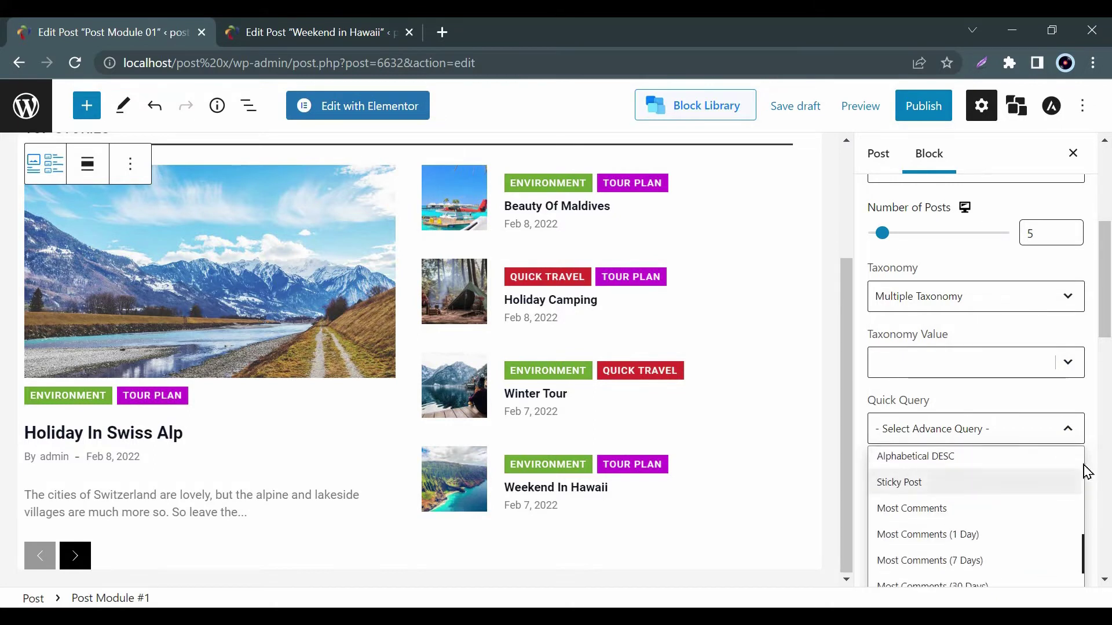
click(1092, 470)
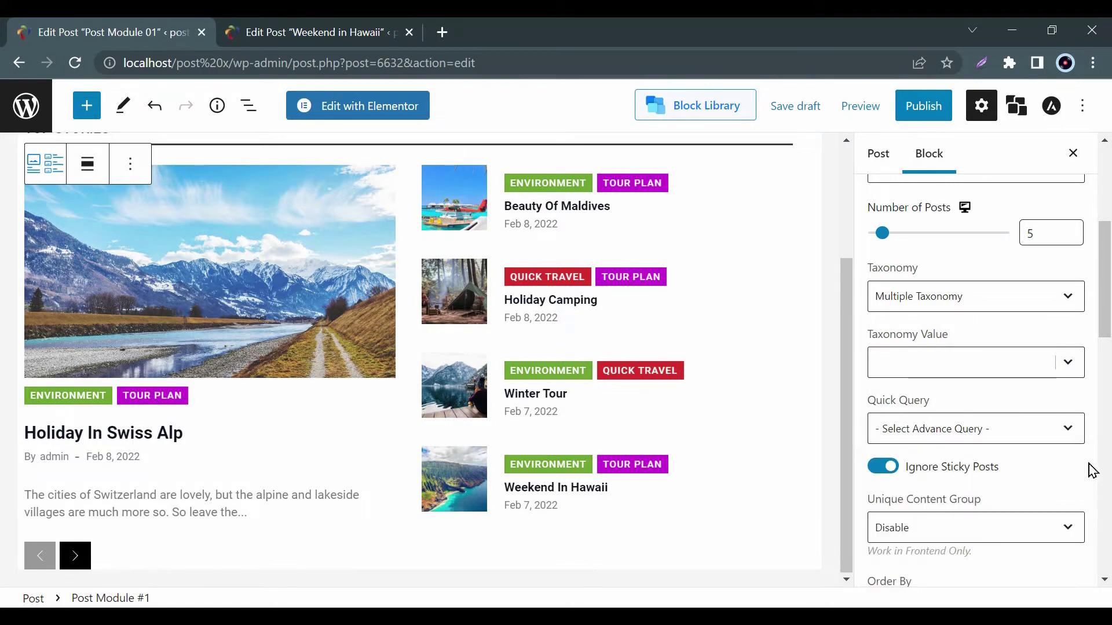
scroll(1092, 471, down, 1)
scroll(1086, 451, down, 1)
scroll(1080, 417, down, 2)
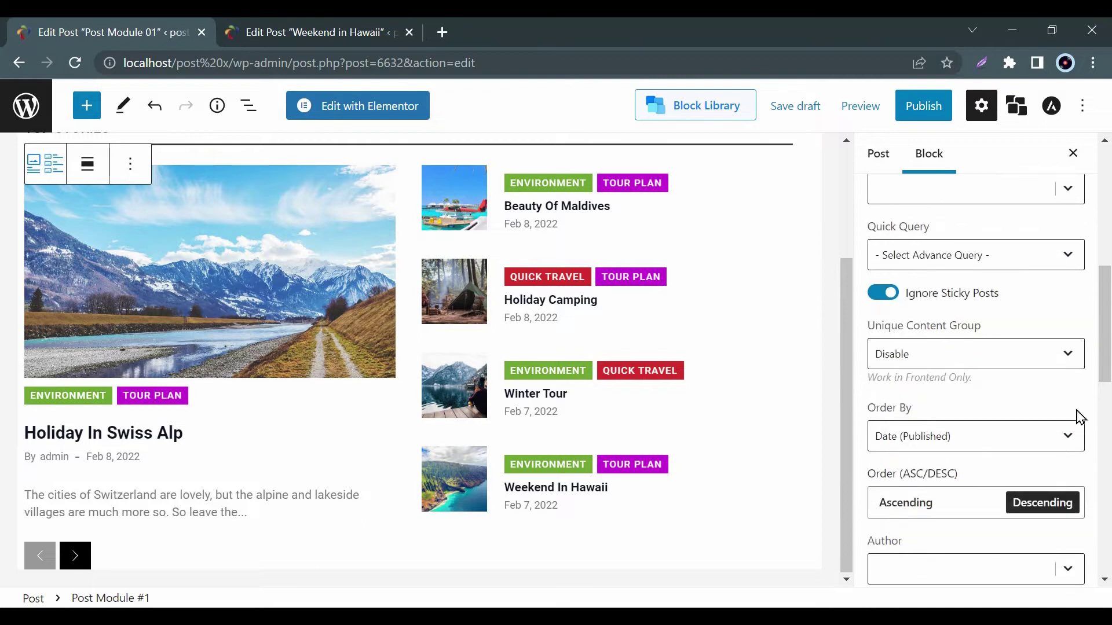
click(1068, 358)
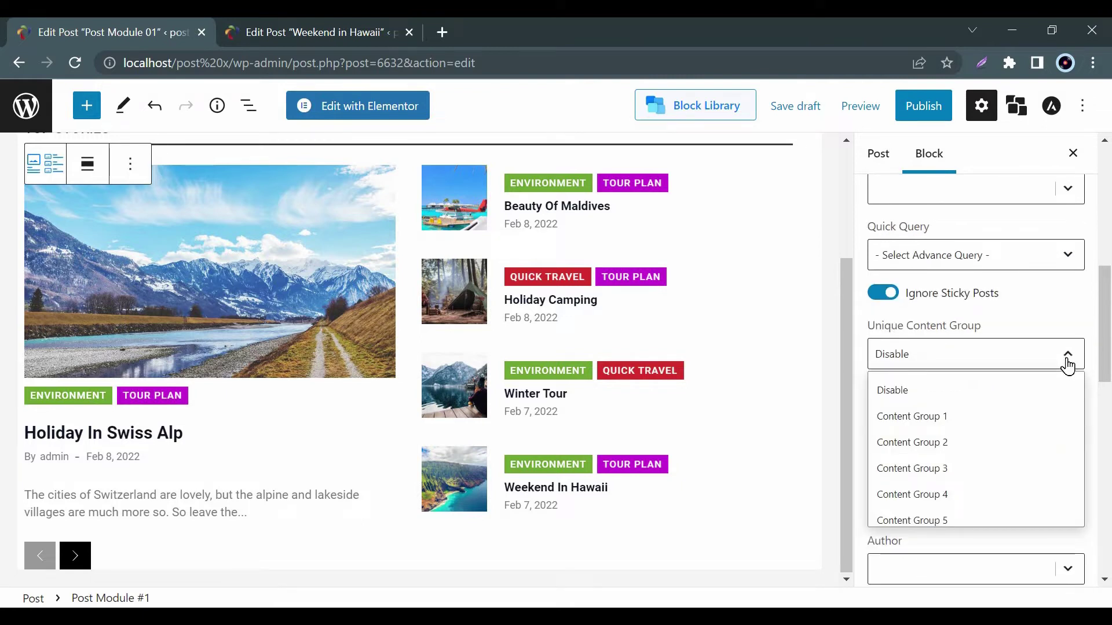
click(1068, 358)
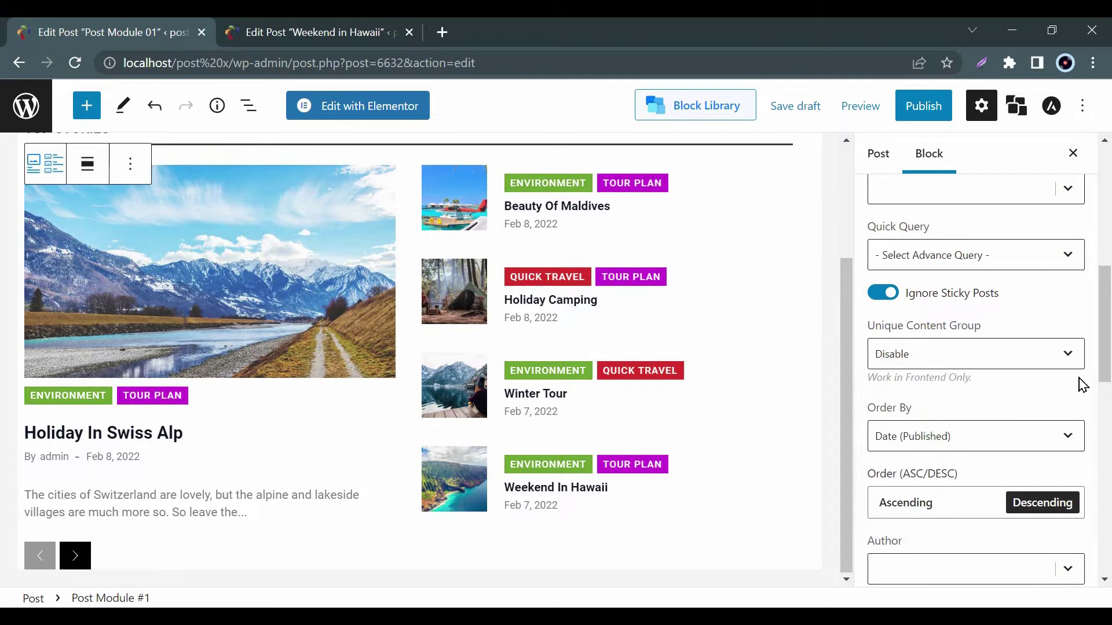
scroll(1085, 396, down, 1)
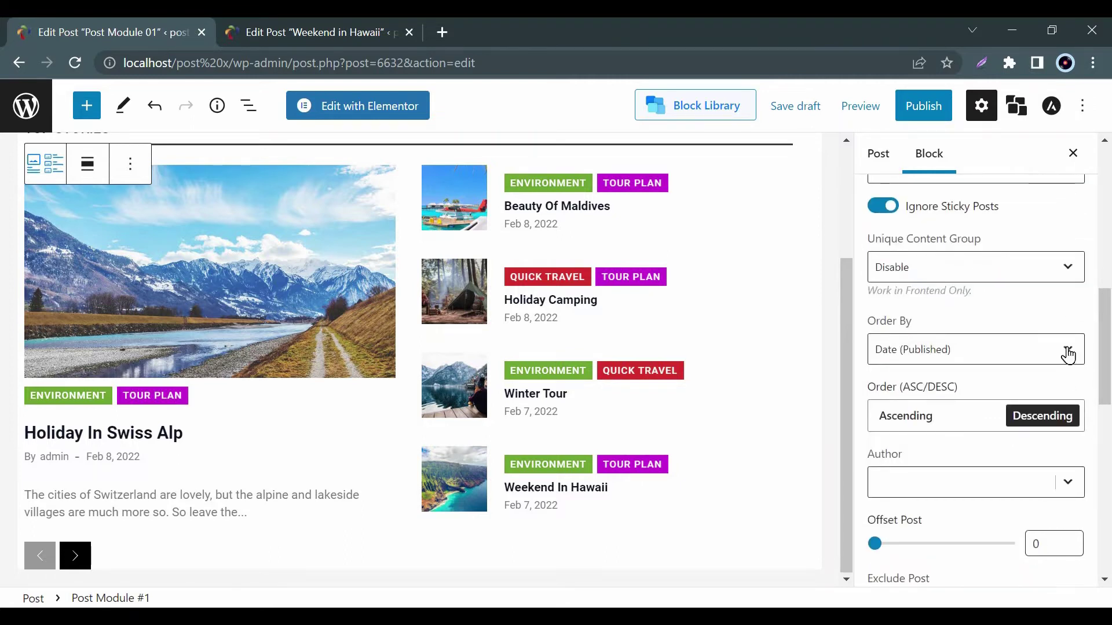
click(1069, 353)
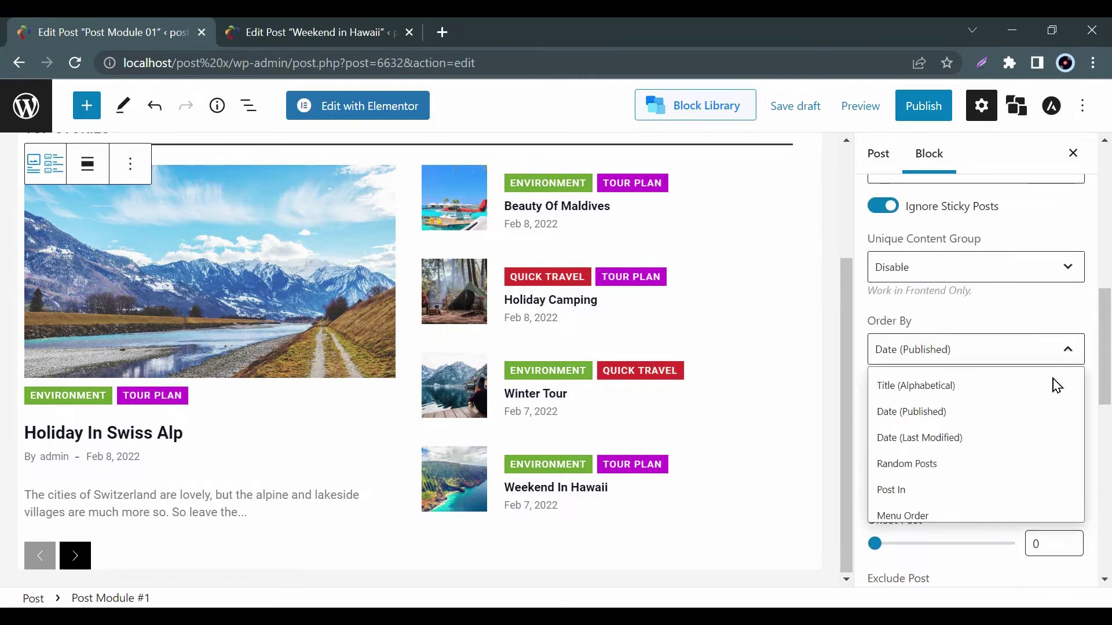
scroll(1057, 384, down, 2)
scroll(1052, 382, down, 1)
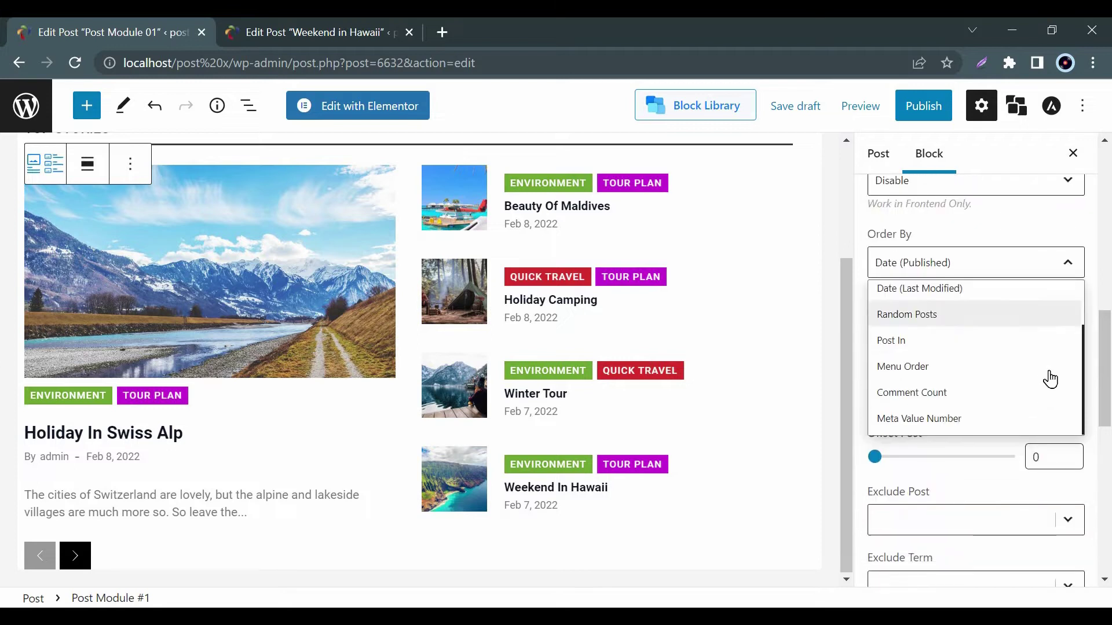
click(1090, 352)
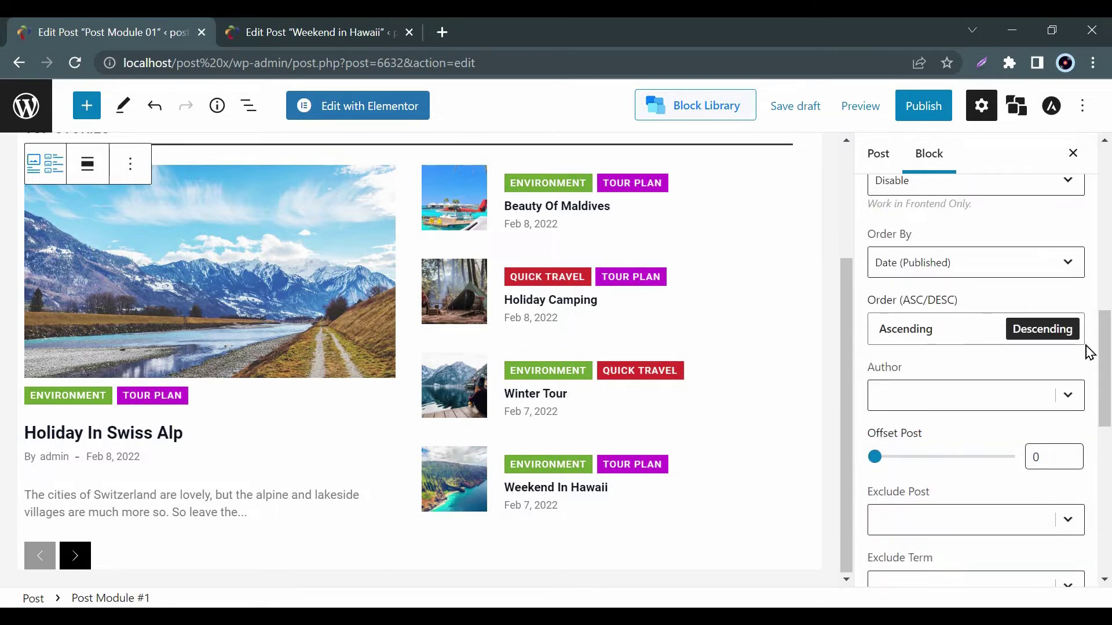
scroll(1091, 351, down, 1)
Review the Author, Exclude Post, Exclude Term and Exclude Author lists, excluding nothing
click(1069, 310)
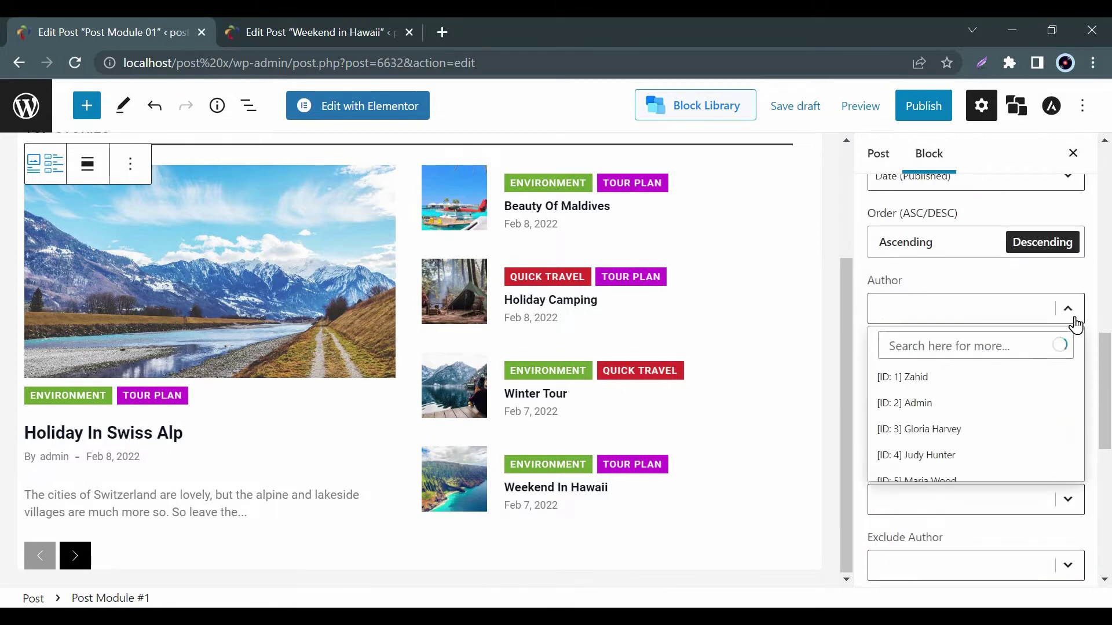
click(1069, 310)
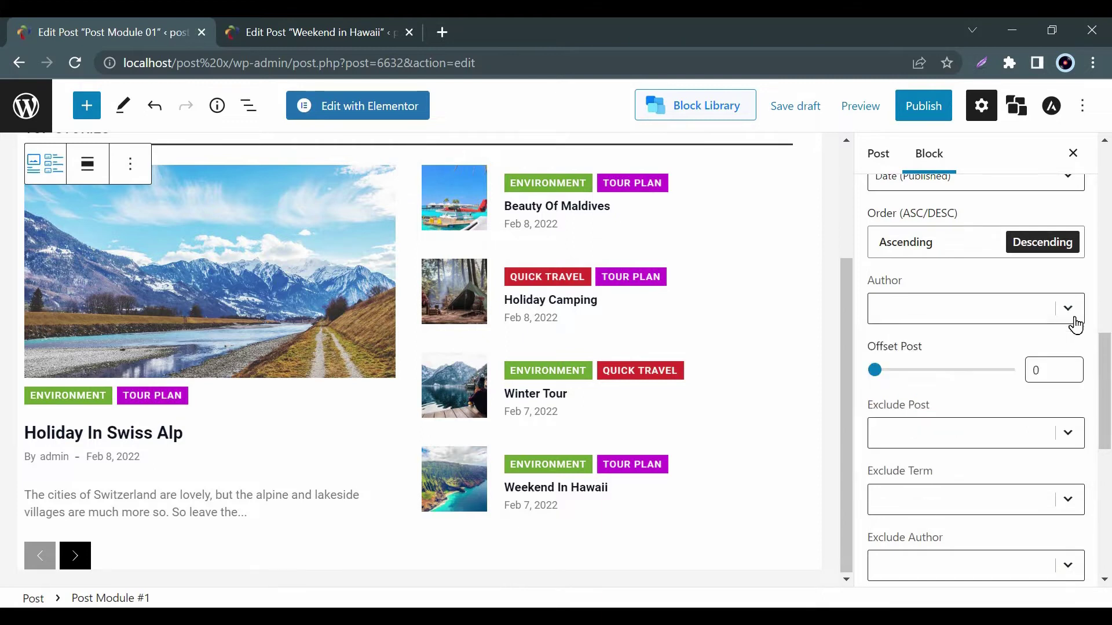
scroll(1074, 338, down, 1)
click(1072, 348)
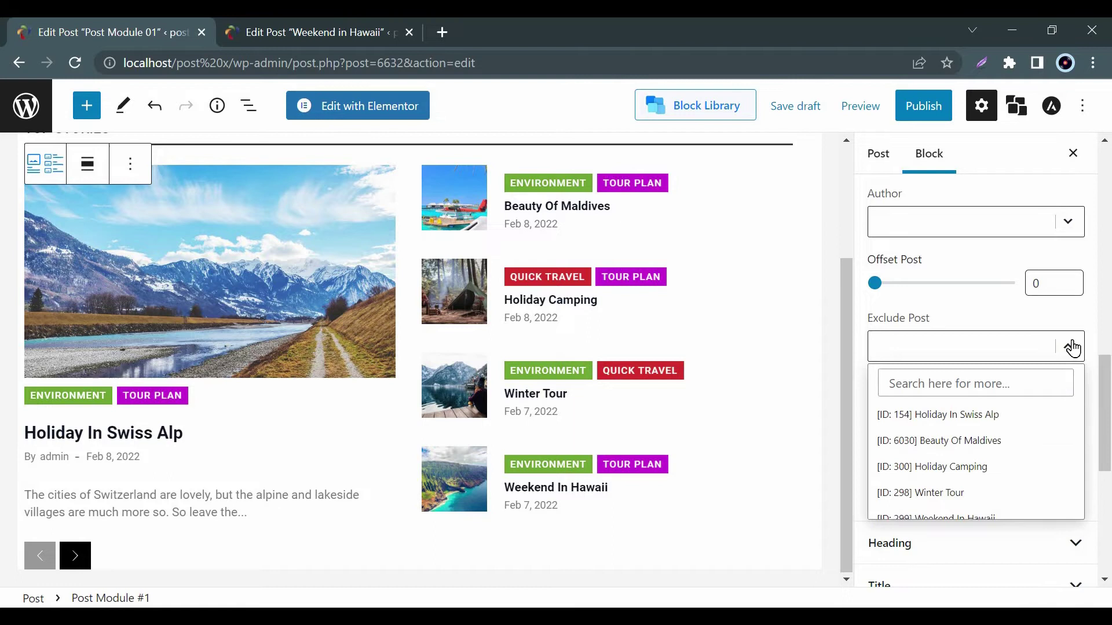
click(1072, 347)
click(1073, 415)
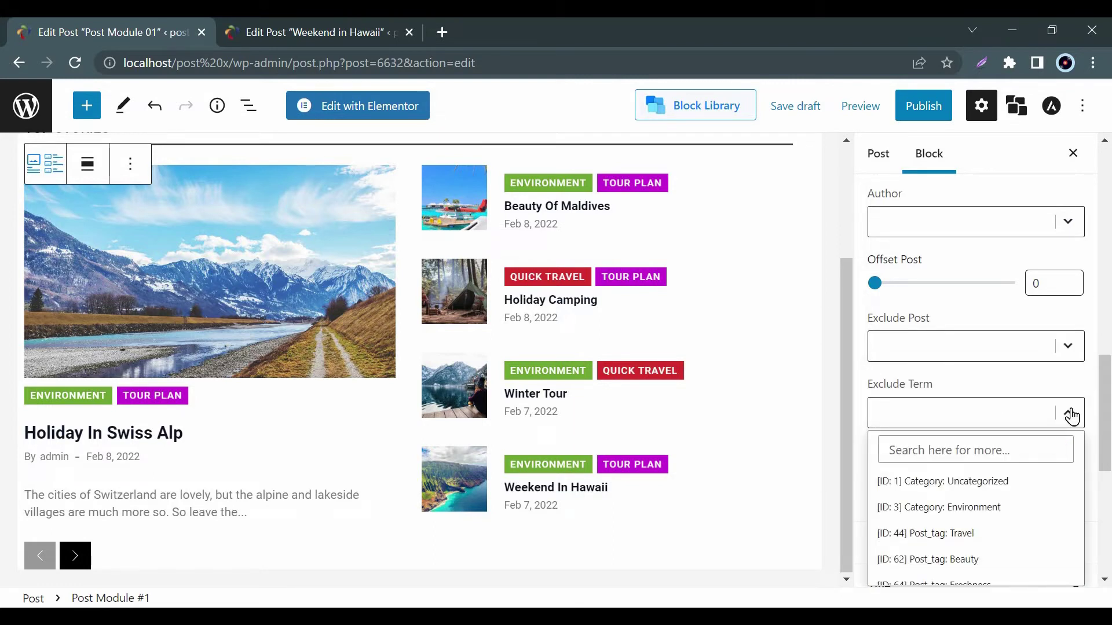
click(1072, 416)
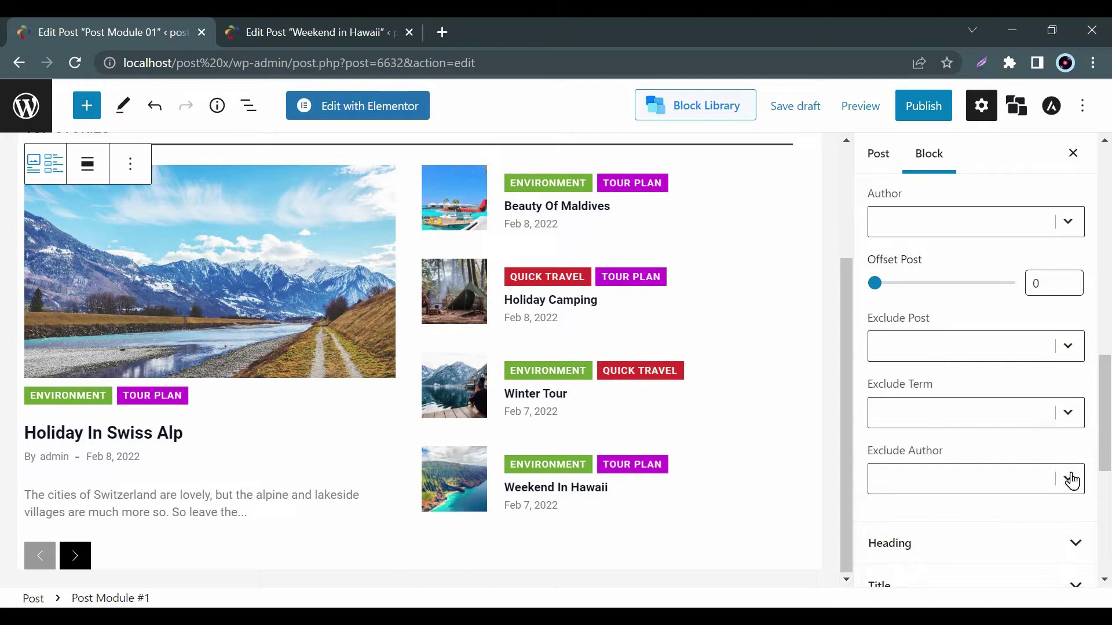
click(1071, 479)
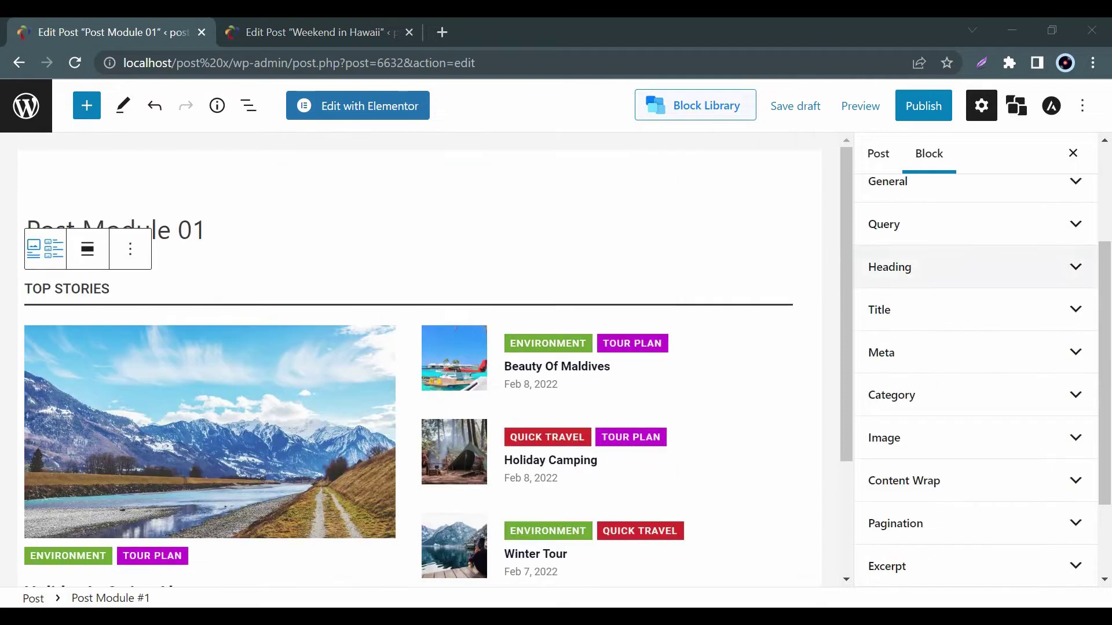
Left-align the TOP STORIES heading after trying center and right, and apply Heading Style 8
click(1074, 267)
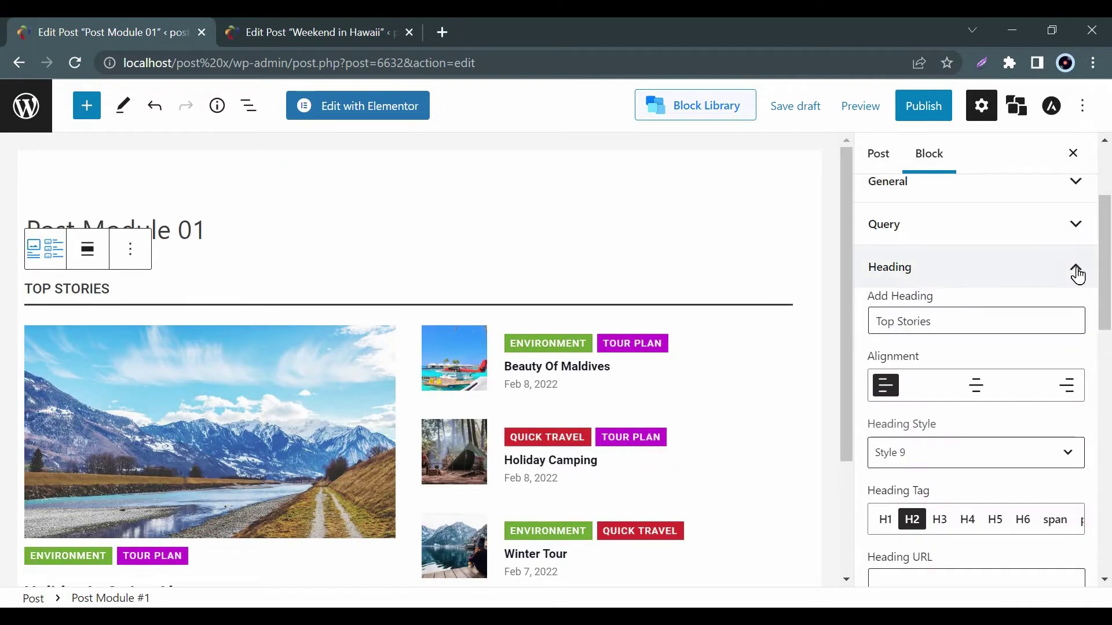
click(977, 385)
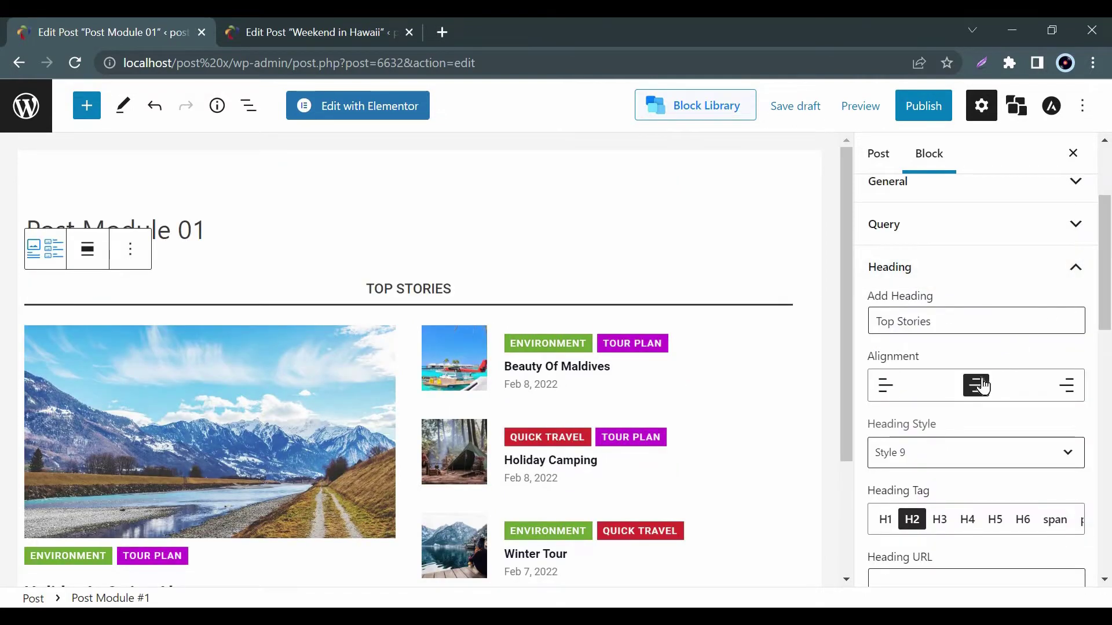
click(1067, 385)
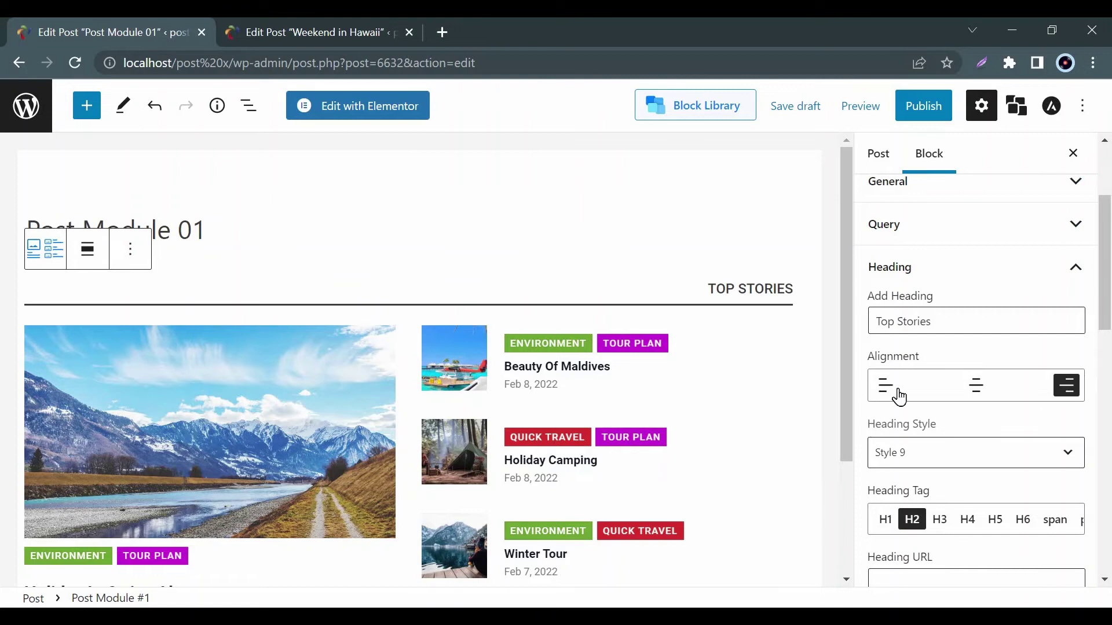
click(886, 384)
scroll(1055, 405, down, 1)
click(1052, 365)
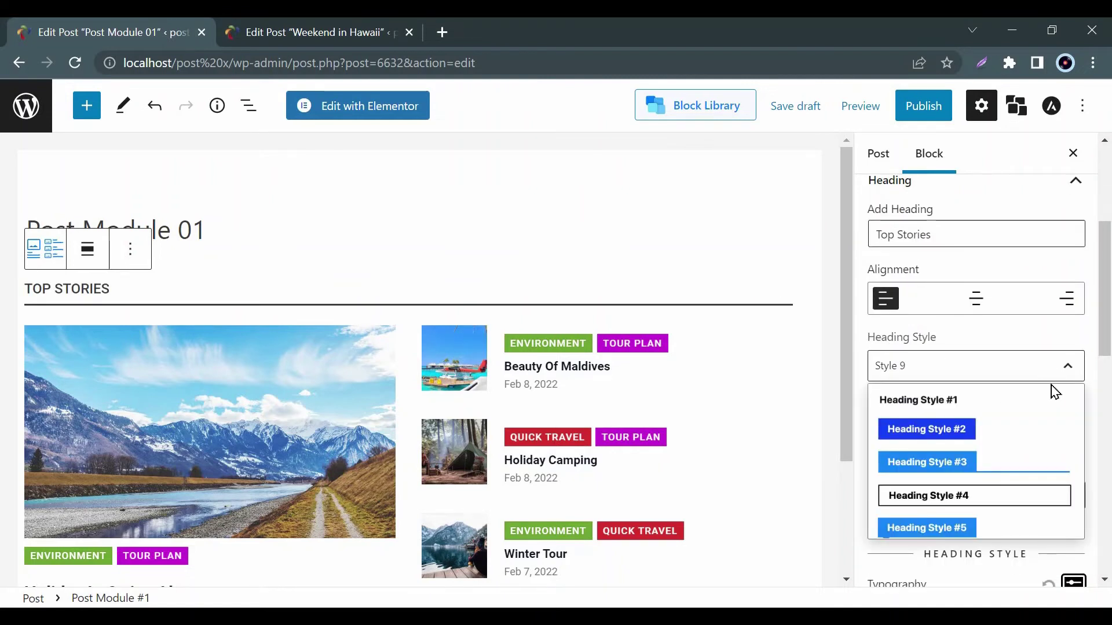
scroll(1042, 452, down, 2)
scroll(1045, 485, down, 2)
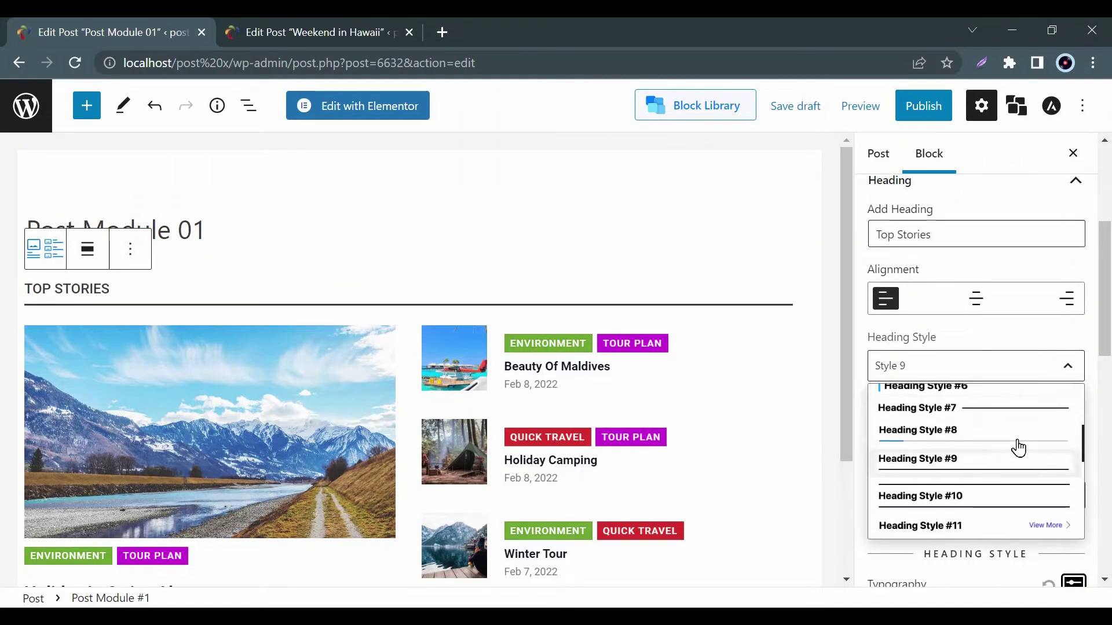
click(1021, 446)
drag(1105, 348, 1107, 405)
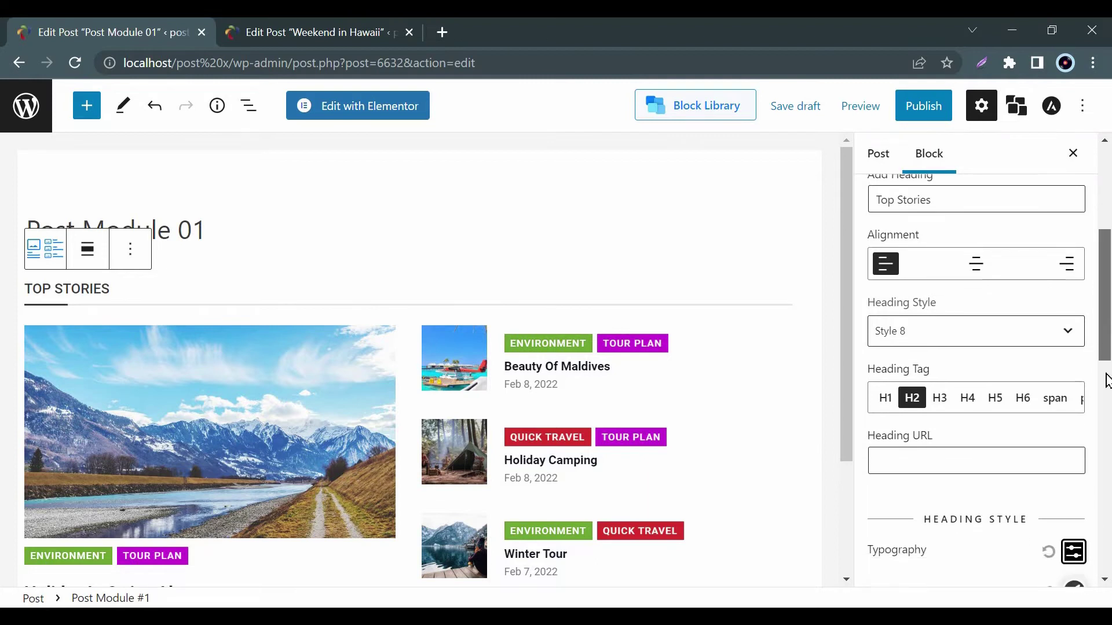
Check the heading typography and colour, then toggle the subheading on and back off
click(1073, 390)
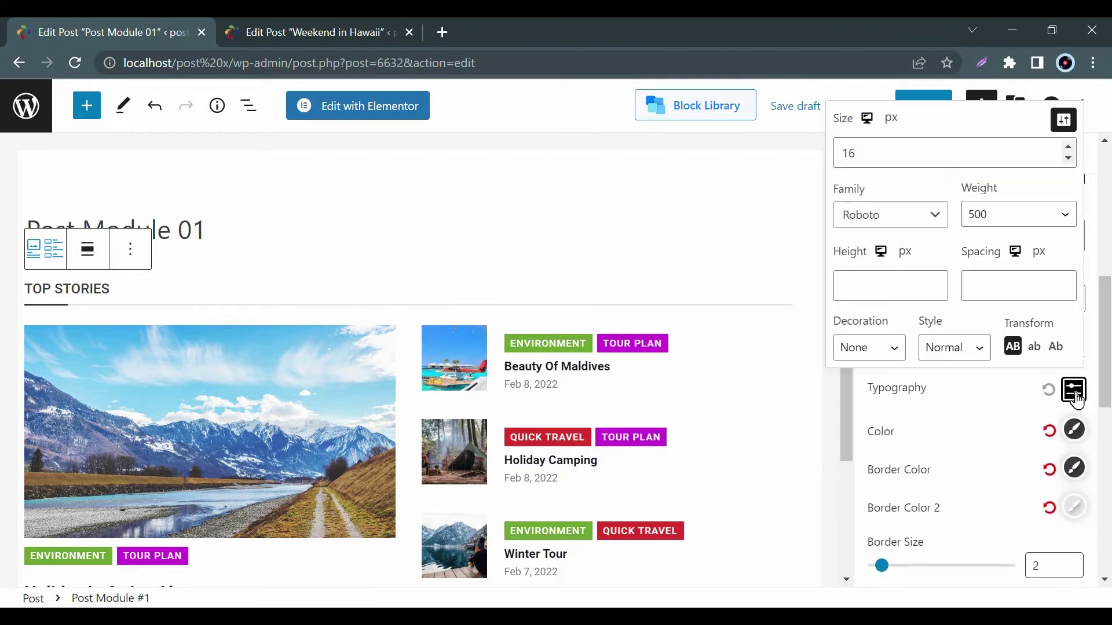
click(1074, 390)
click(1073, 432)
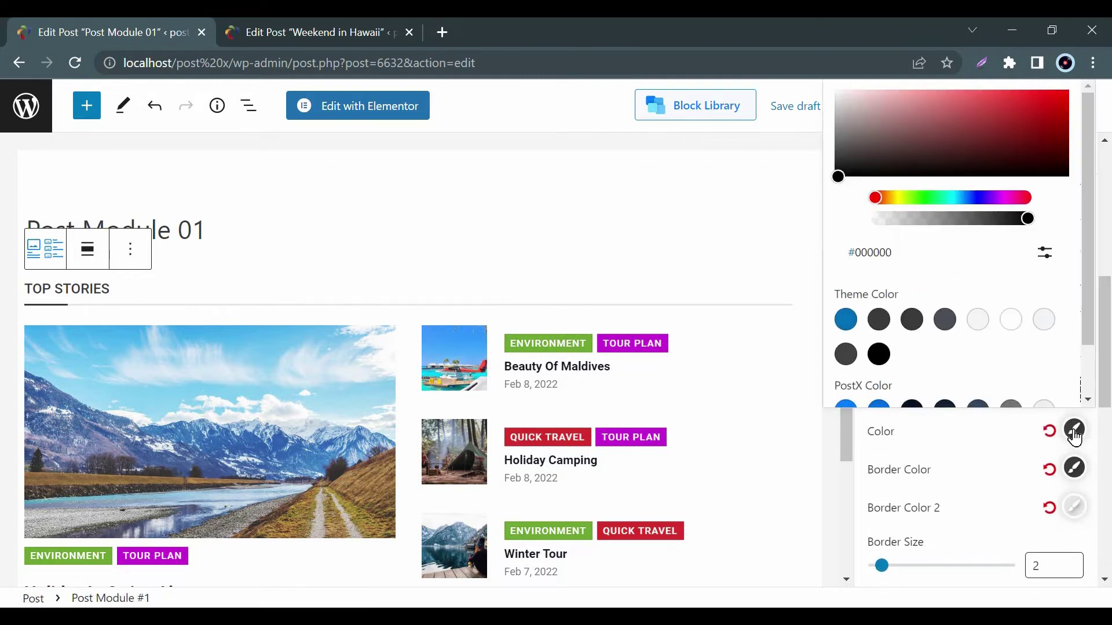
click(1074, 433)
scroll(999, 348, down, 3)
scroll(999, 348, down, 2)
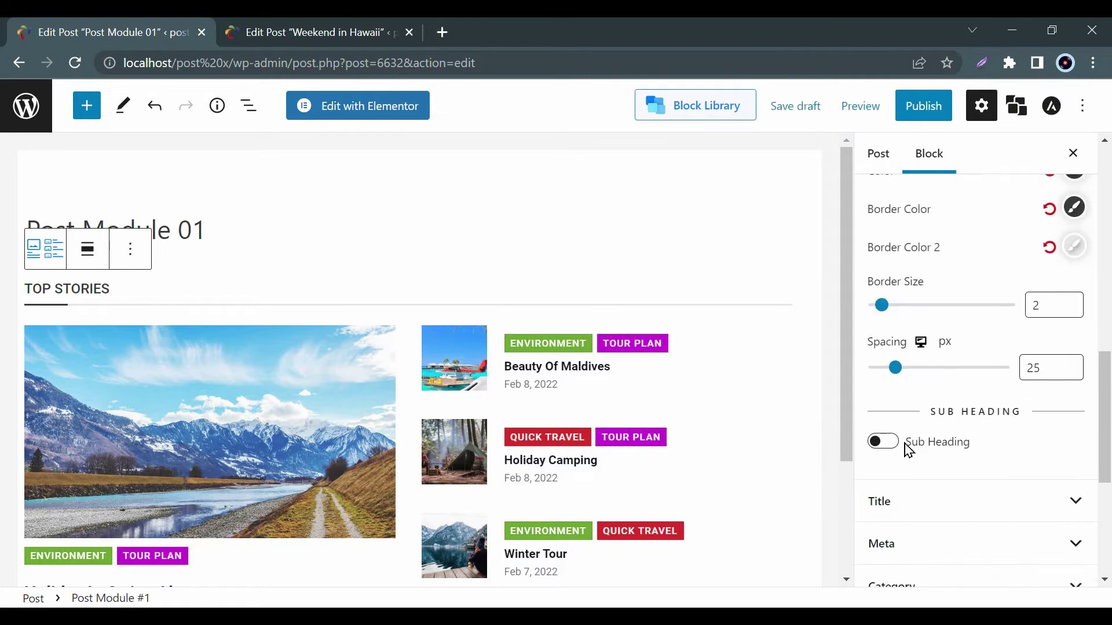
click(883, 442)
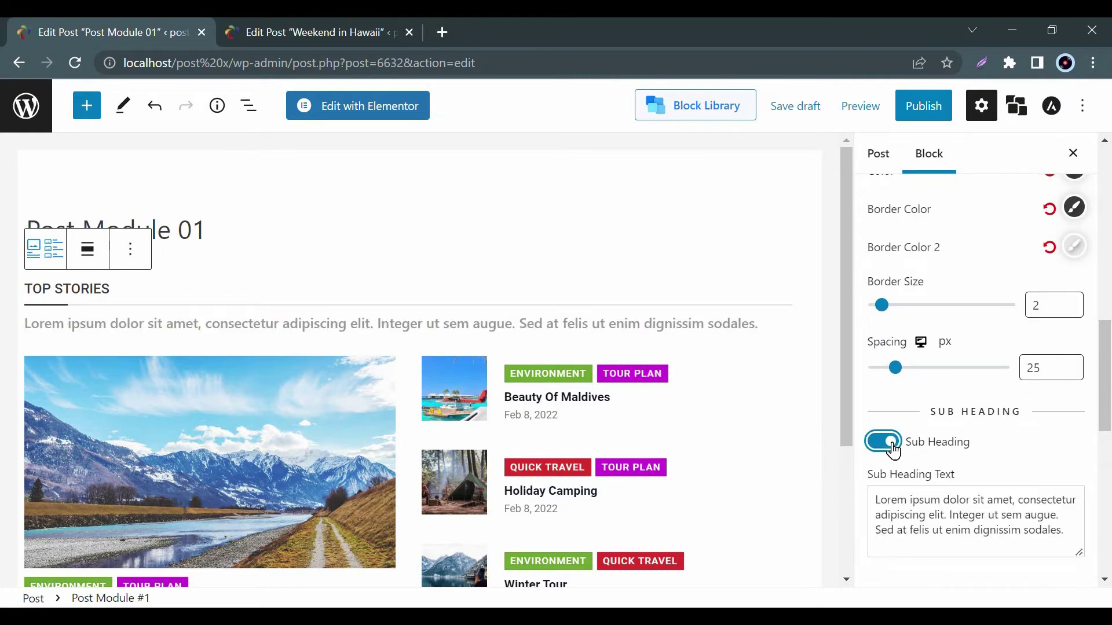
click(951, 444)
scroll(1042, 391, down, 2)
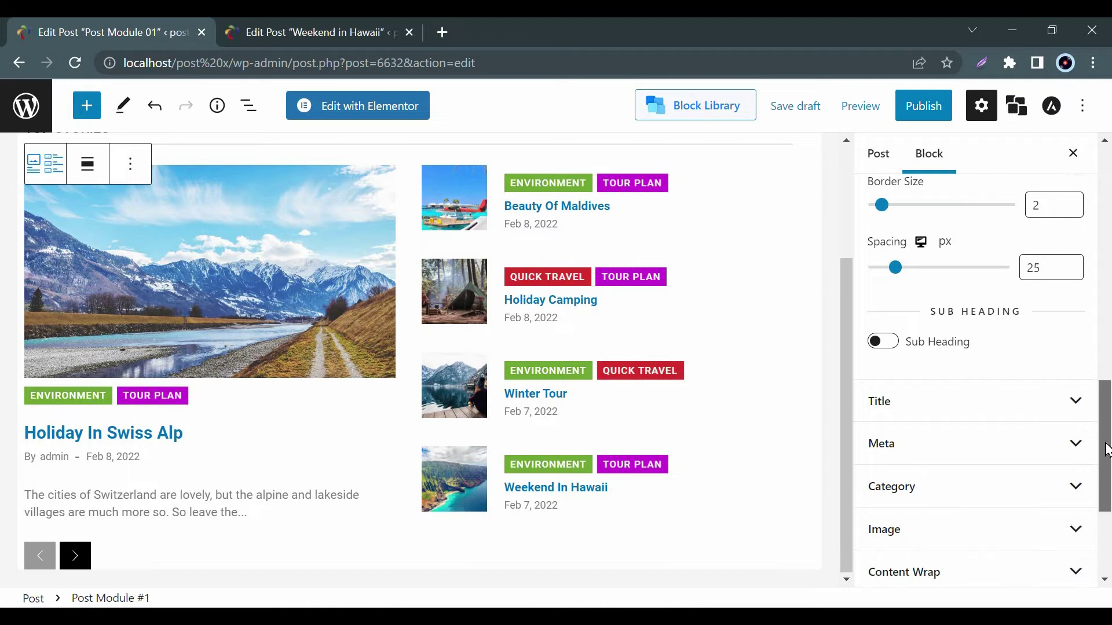
scroll(1042, 390, down, 3)
scroll(1077, 348, down, 1)
Choose a dark swatch for the post titles, leaving Large Title typography and hover colour unchanged
click(1055, 265)
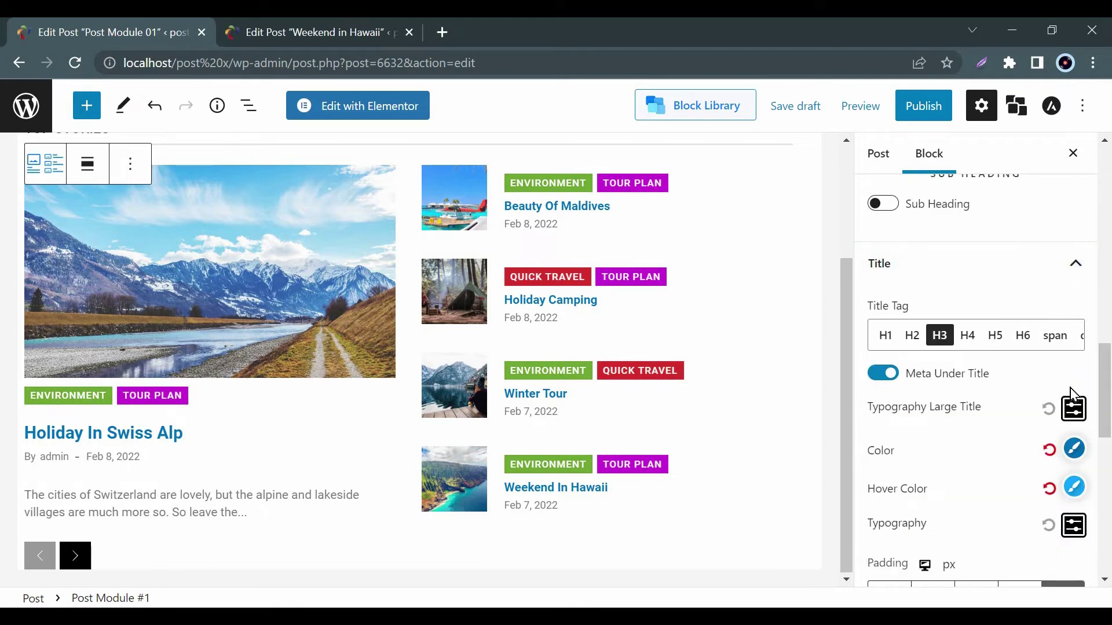
click(1072, 410)
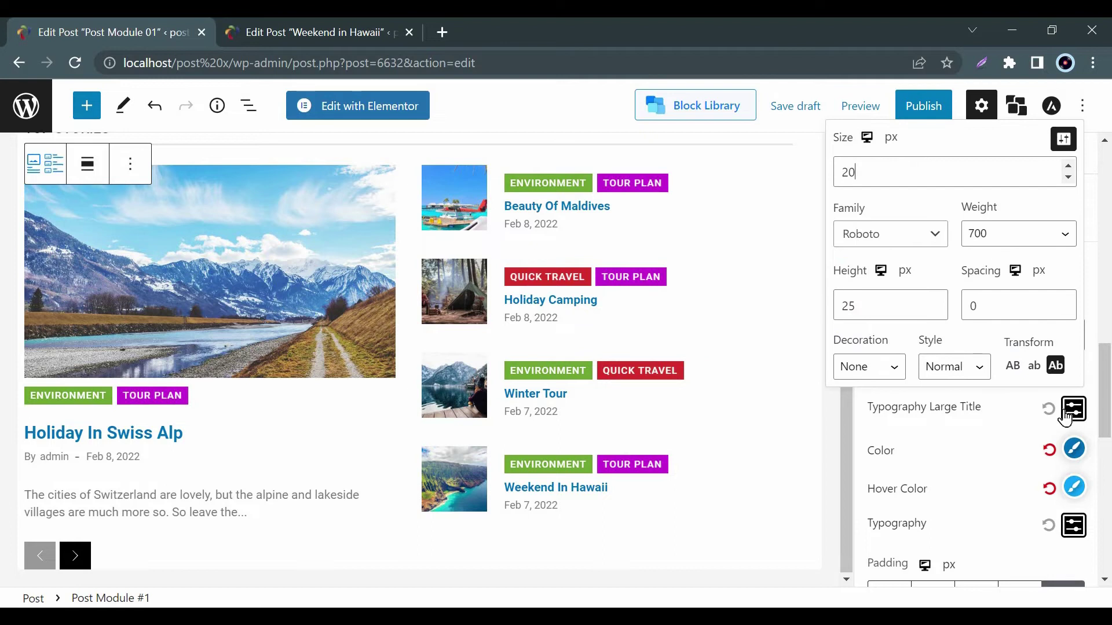
click(1071, 412)
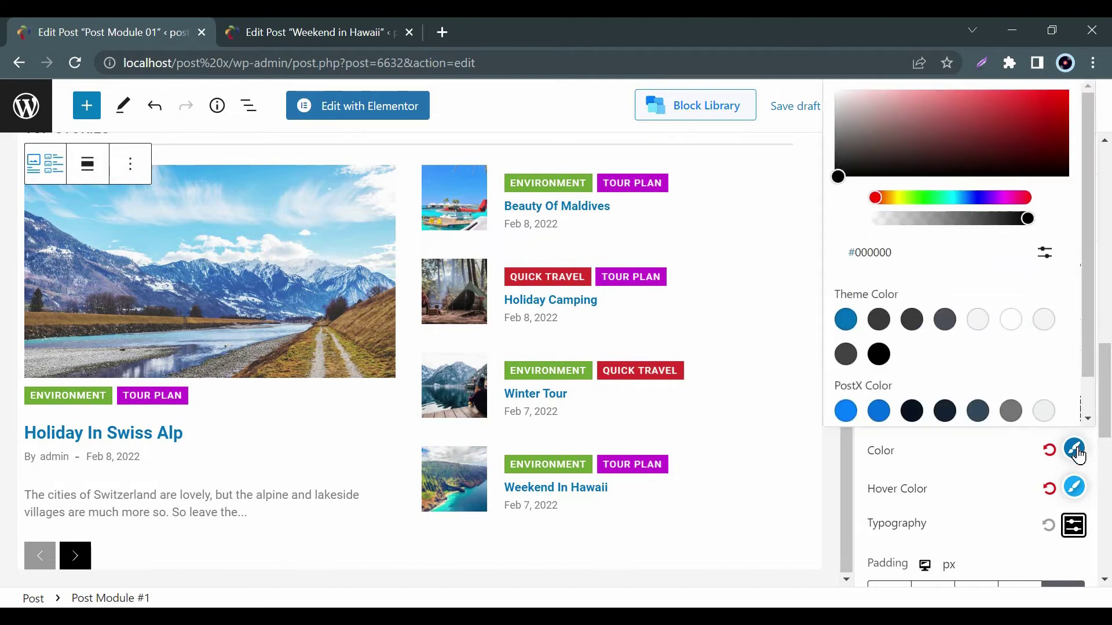
click(911, 412)
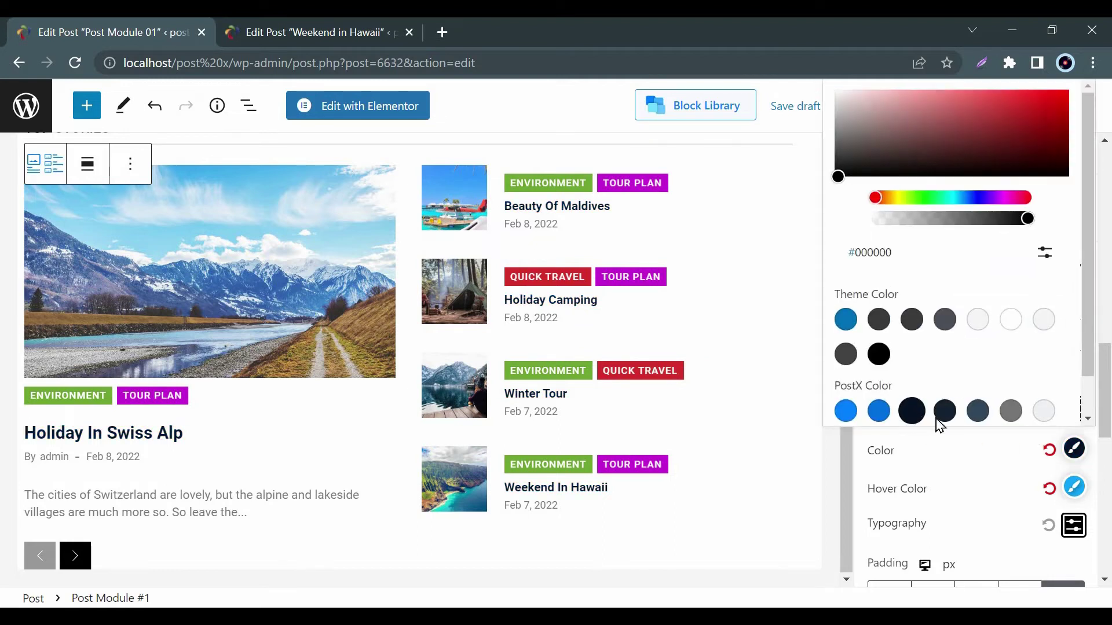
click(1091, 465)
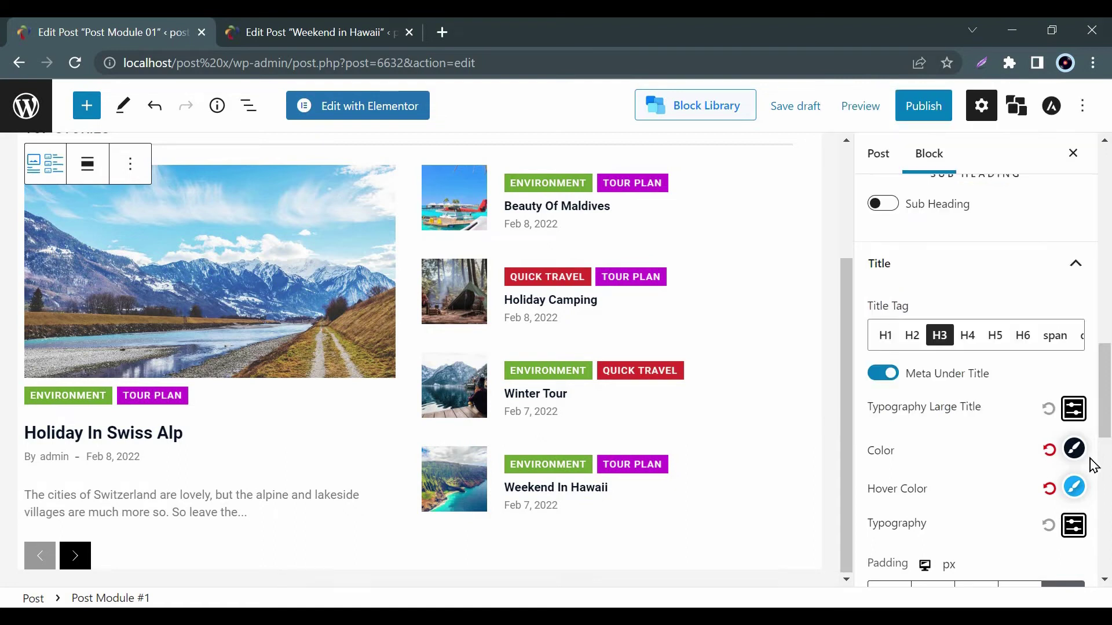
scroll(1073, 435, down, 1)
click(1074, 401)
scroll(1074, 415, down, 3)
scroll(1074, 417, down, 2)
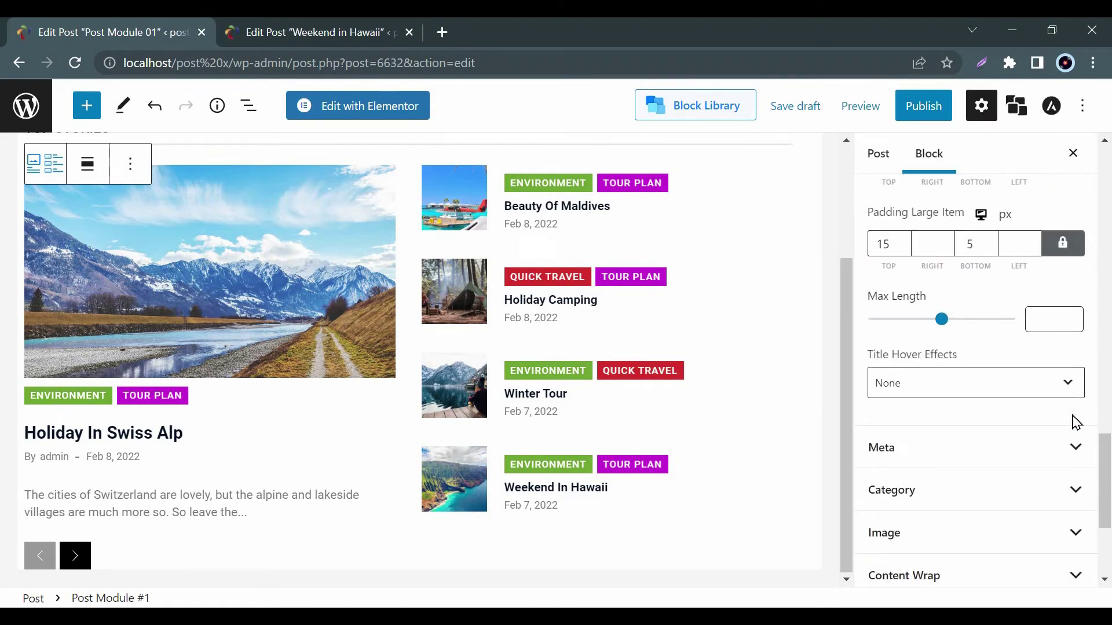
scroll(1075, 423, down, 2)
Add Reading Time to the post meta and the date to the small posts' meta
click(1074, 273)
scroll(1065, 284, down, 2)
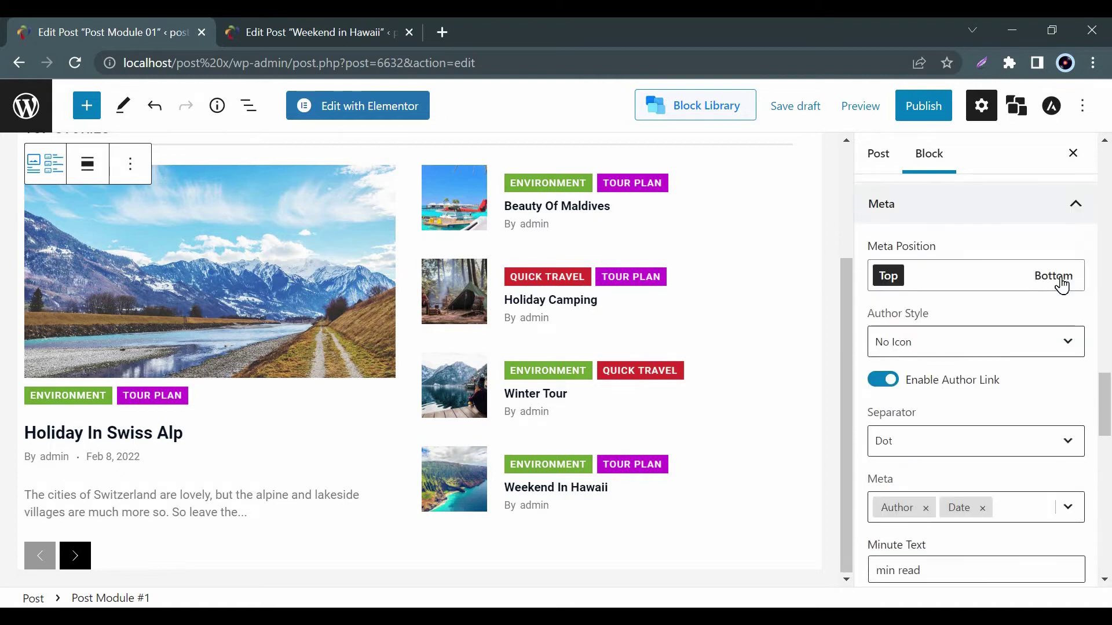
scroll(1065, 285, down, 1)
scroll(1065, 284, down, 1)
click(1068, 404)
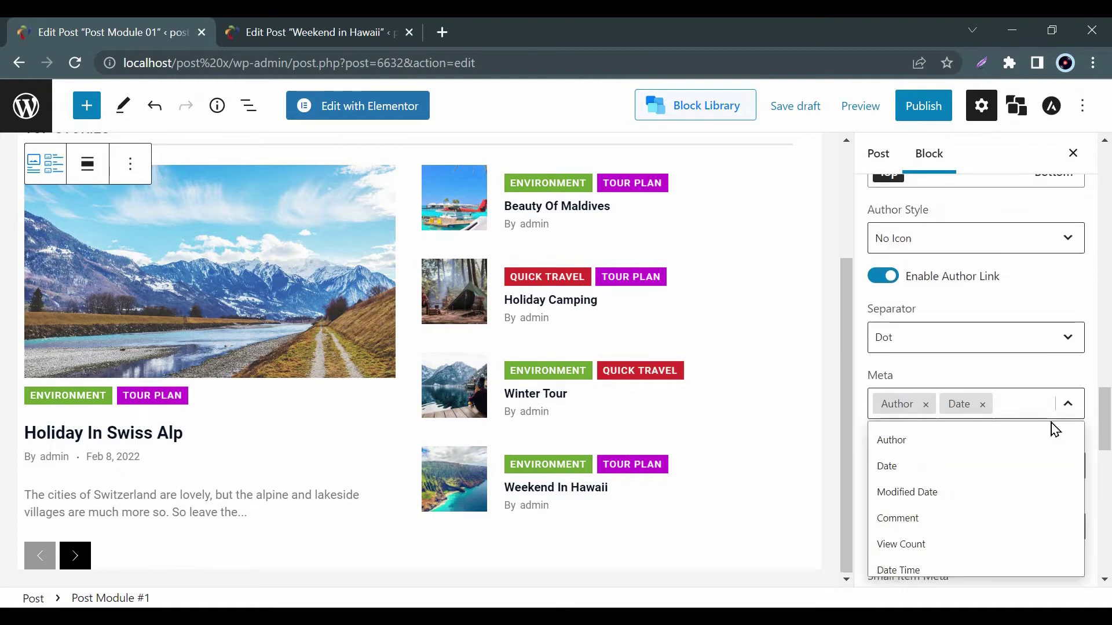
scroll(921, 534, down, 1)
click(925, 560)
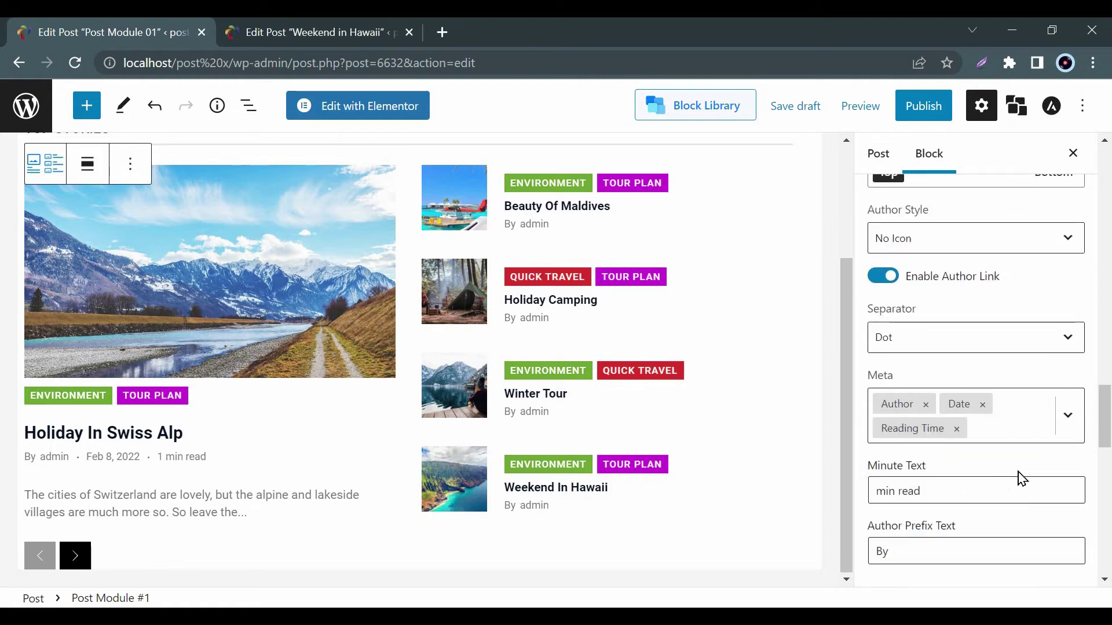
scroll(1021, 478, down, 2)
click(1068, 455)
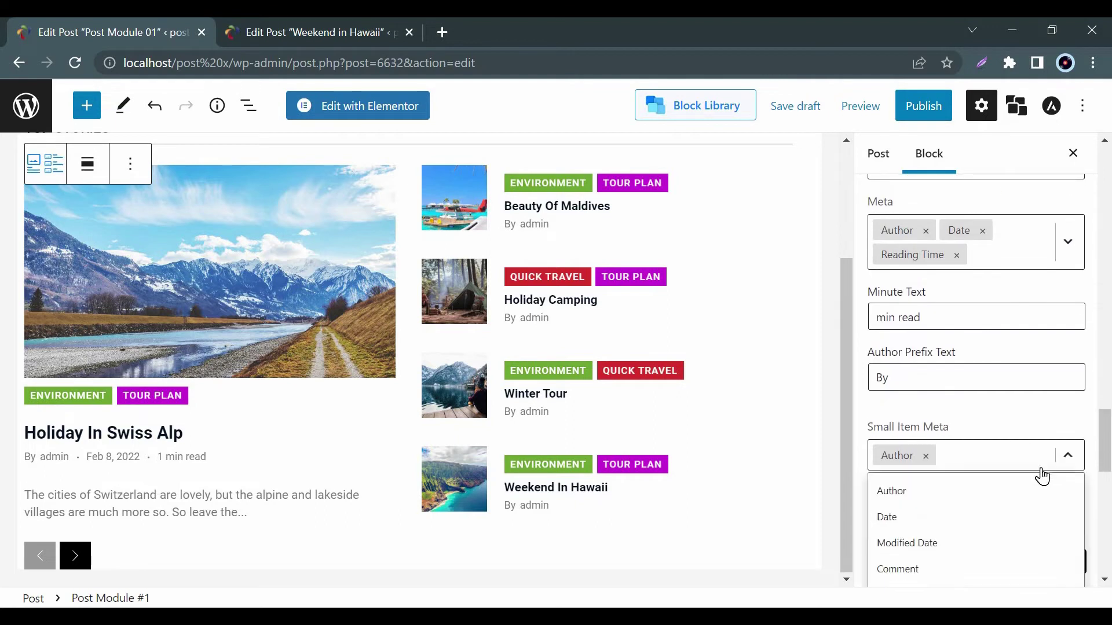
click(963, 517)
scroll(1089, 418, up, 1)
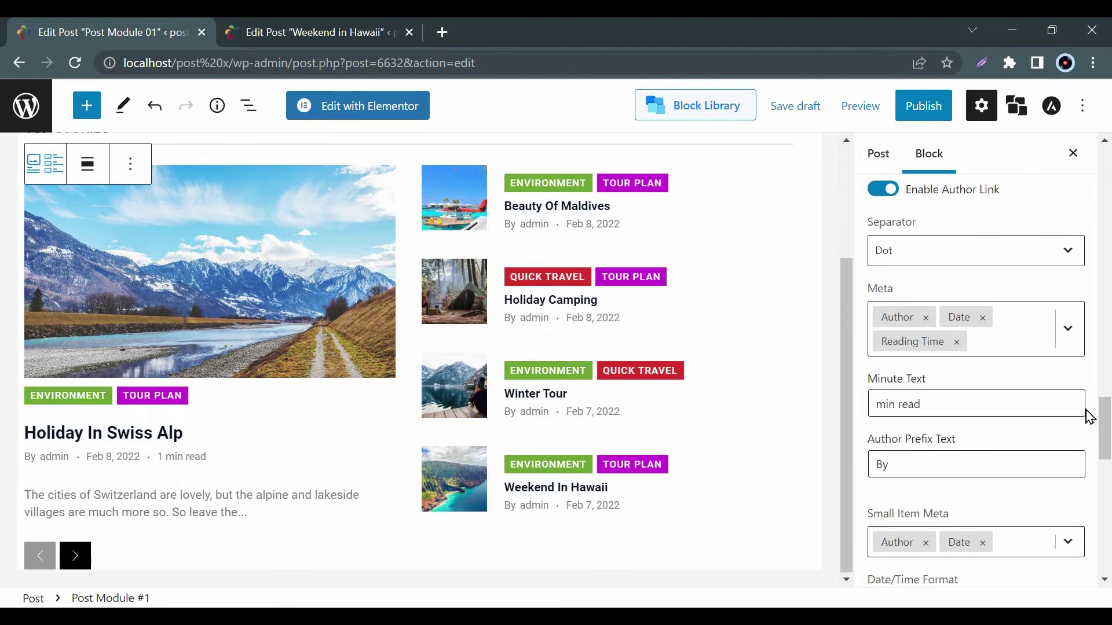
scroll(1089, 417, up, 1)
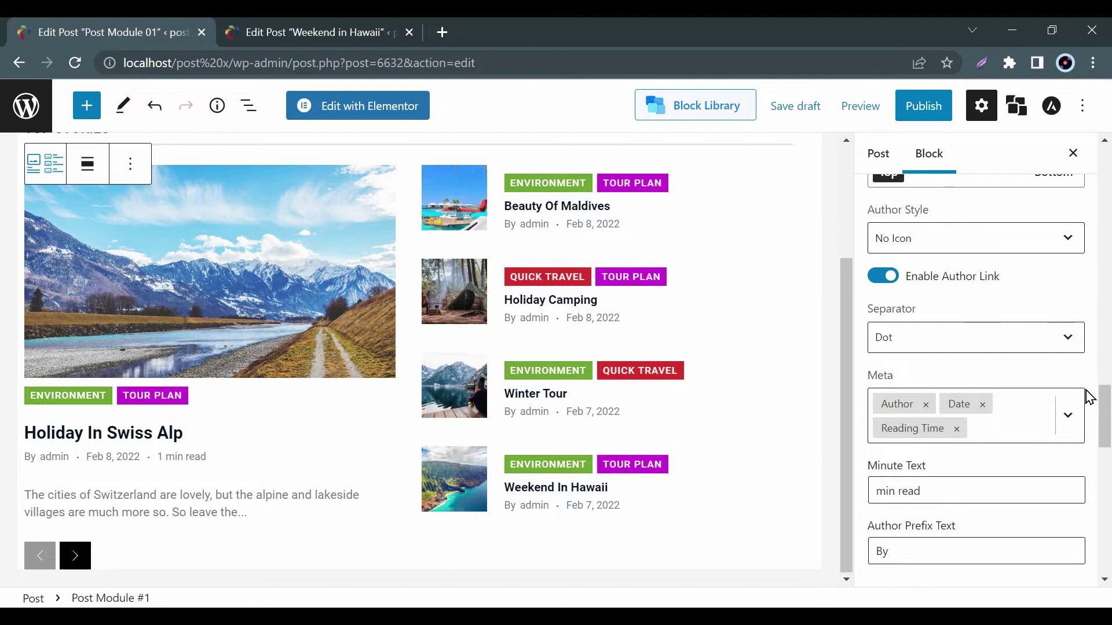
scroll(1077, 347, up, 1)
Keep the meta above the excerpt, use slash separators, and review meta typography and colour
click(1055, 266)
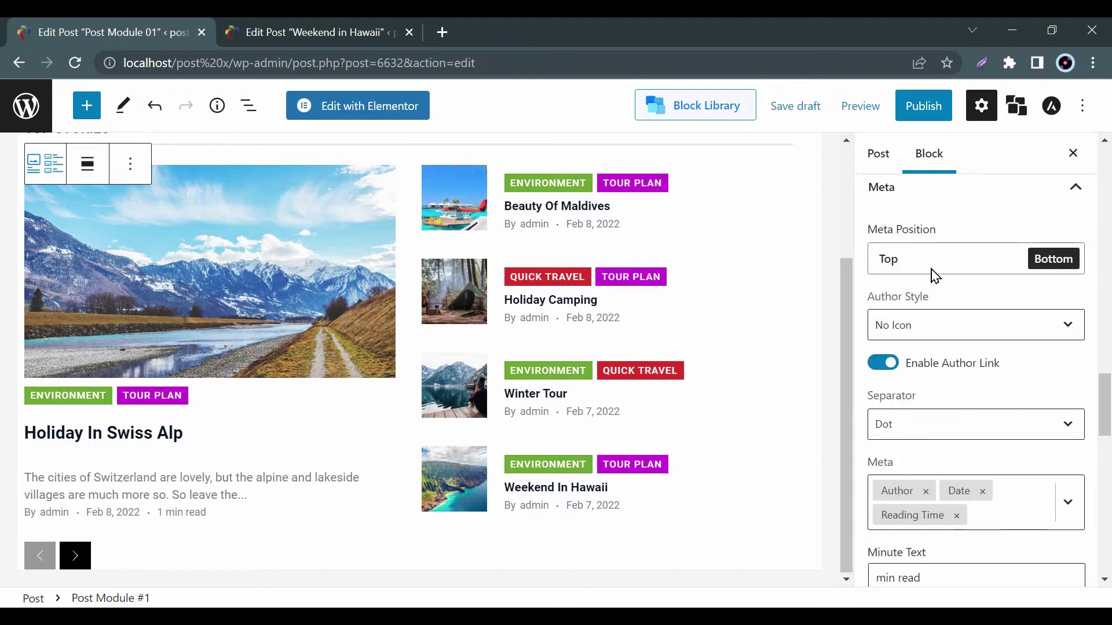
click(888, 261)
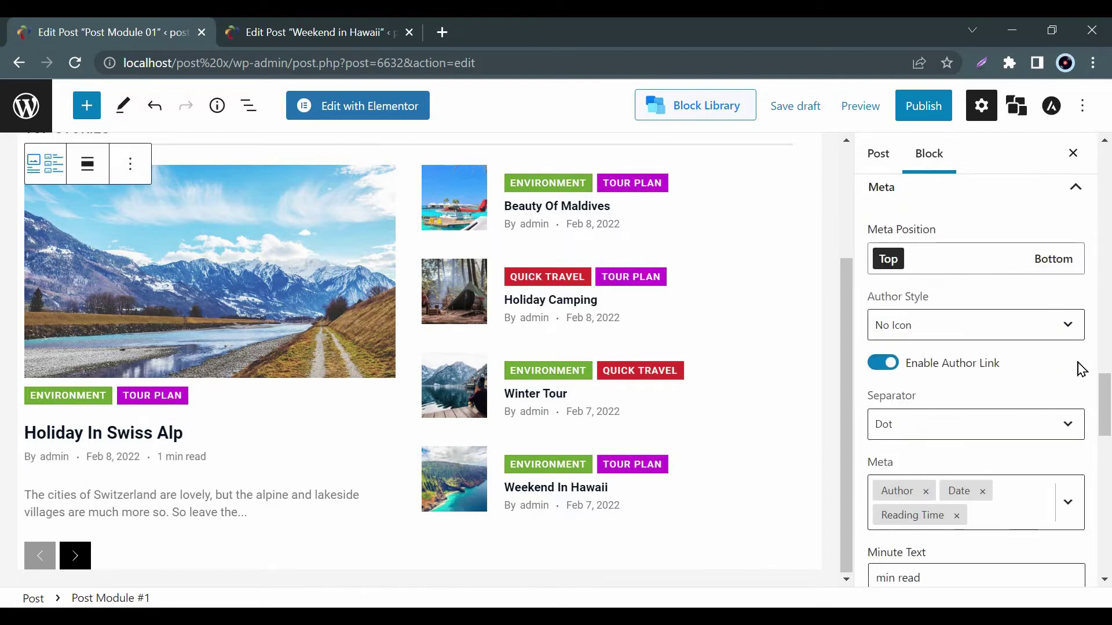
click(1067, 424)
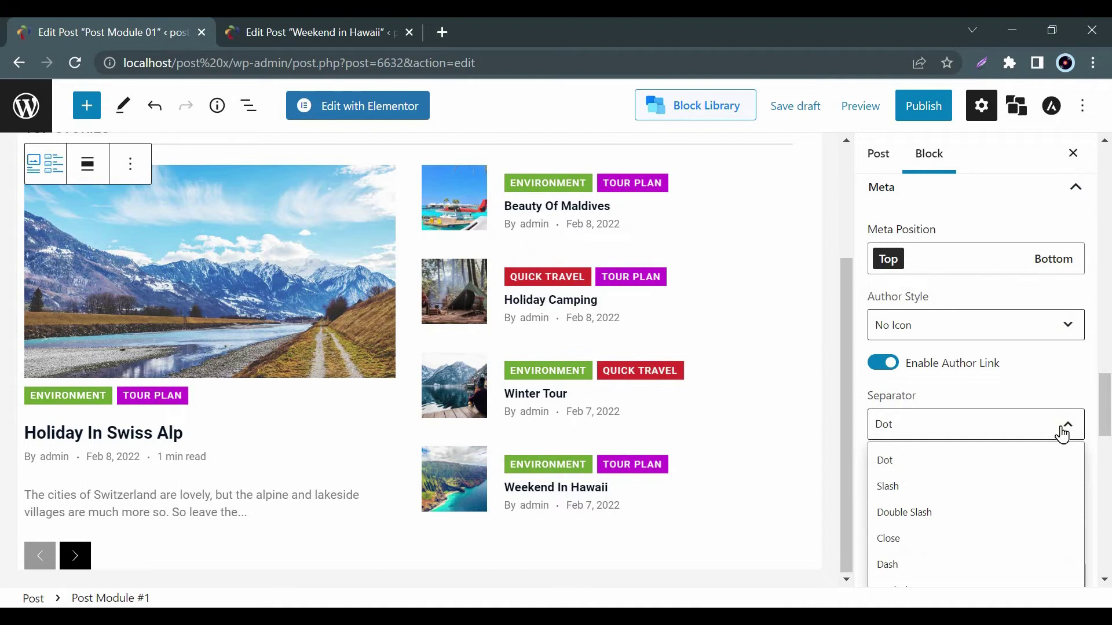
click(942, 488)
scroll(1086, 466, down, 4)
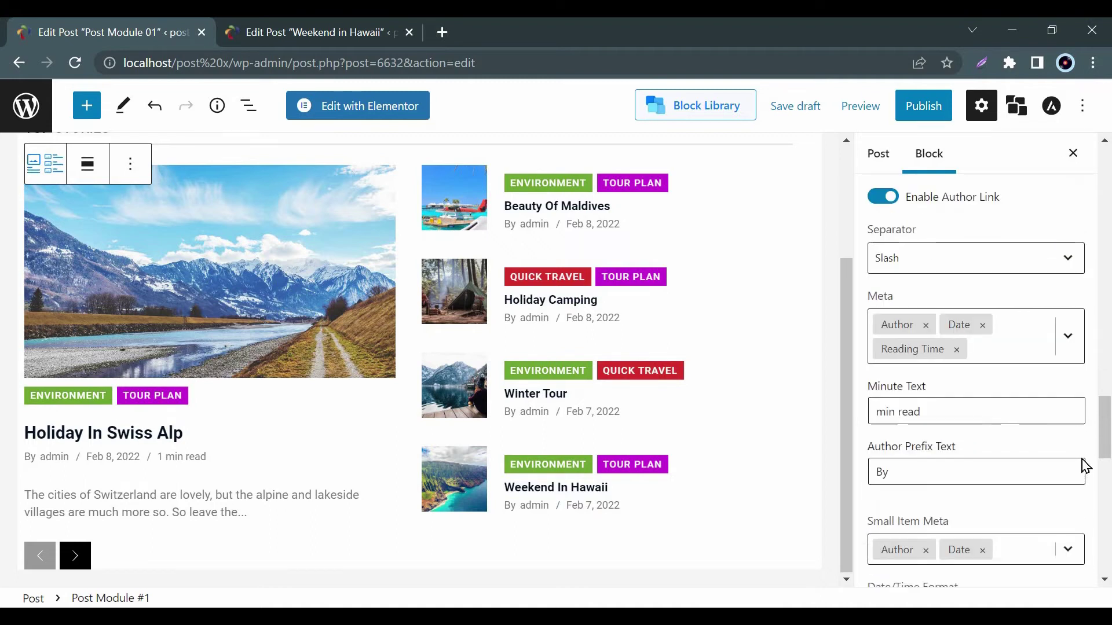
scroll(1085, 467, down, 3)
click(1073, 476)
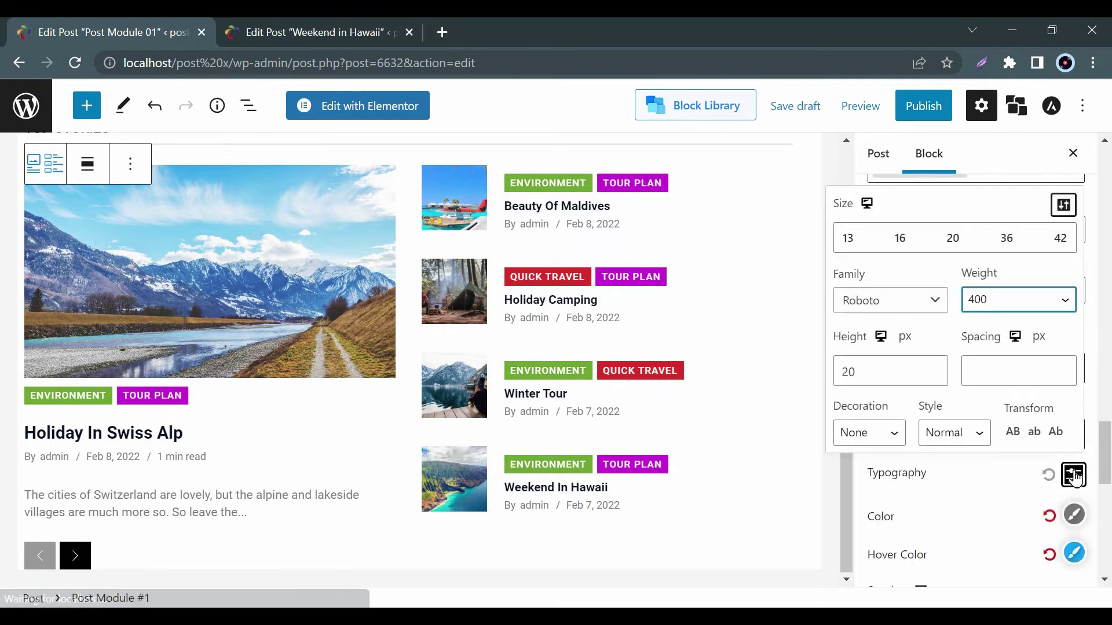
click(1075, 475)
scroll(1074, 475, down, 2)
click(1074, 429)
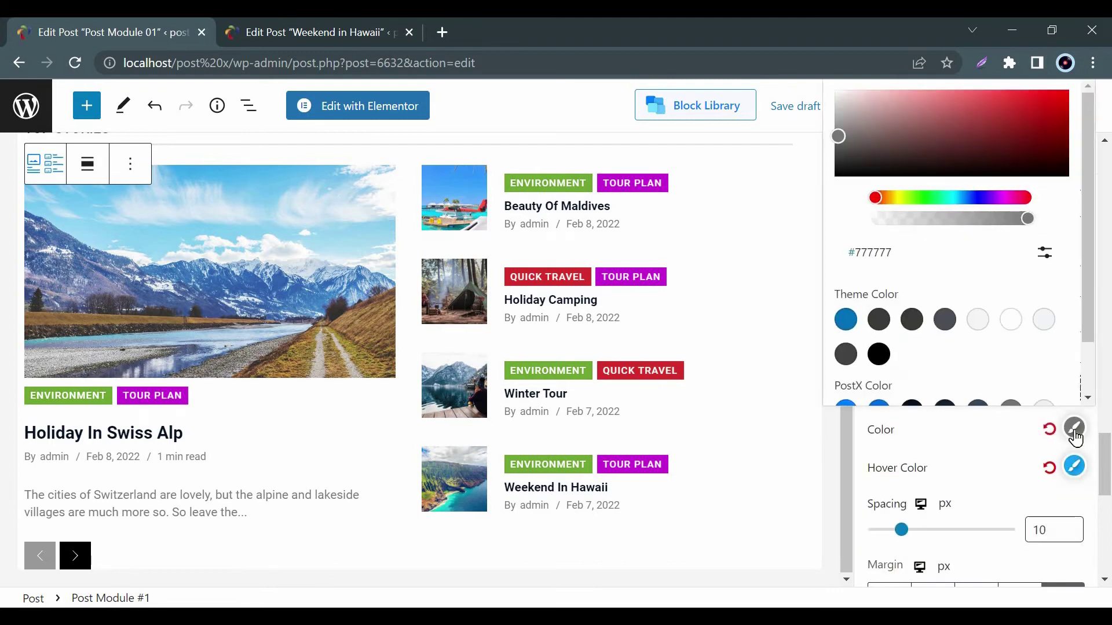
scroll(1075, 433, down, 5)
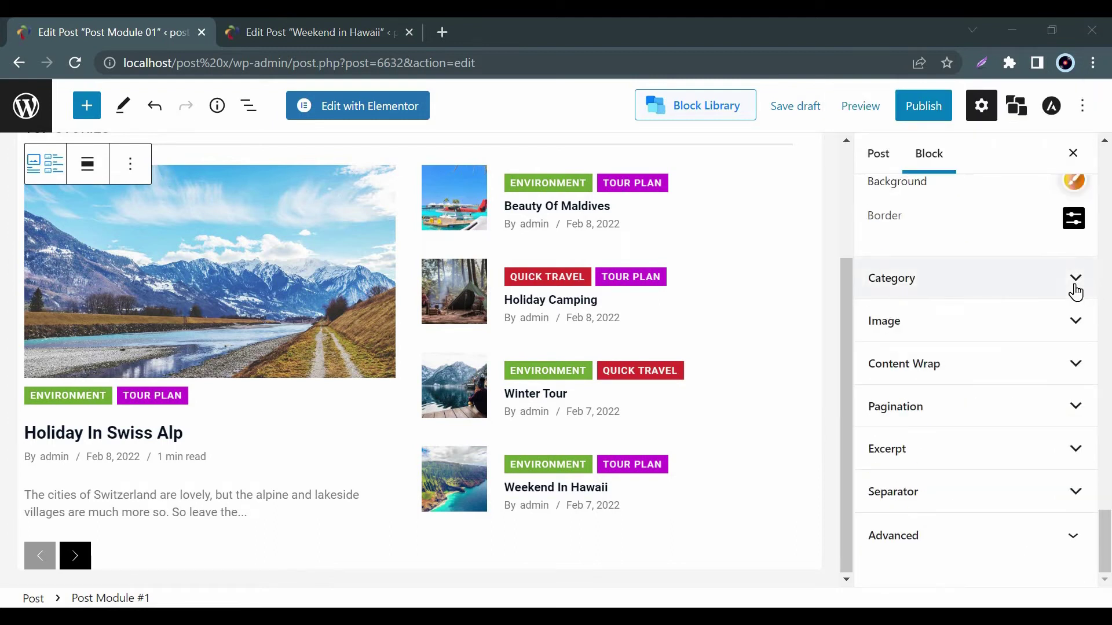
Keep the Classic category style positioned above the title
click(1075, 278)
click(1076, 292)
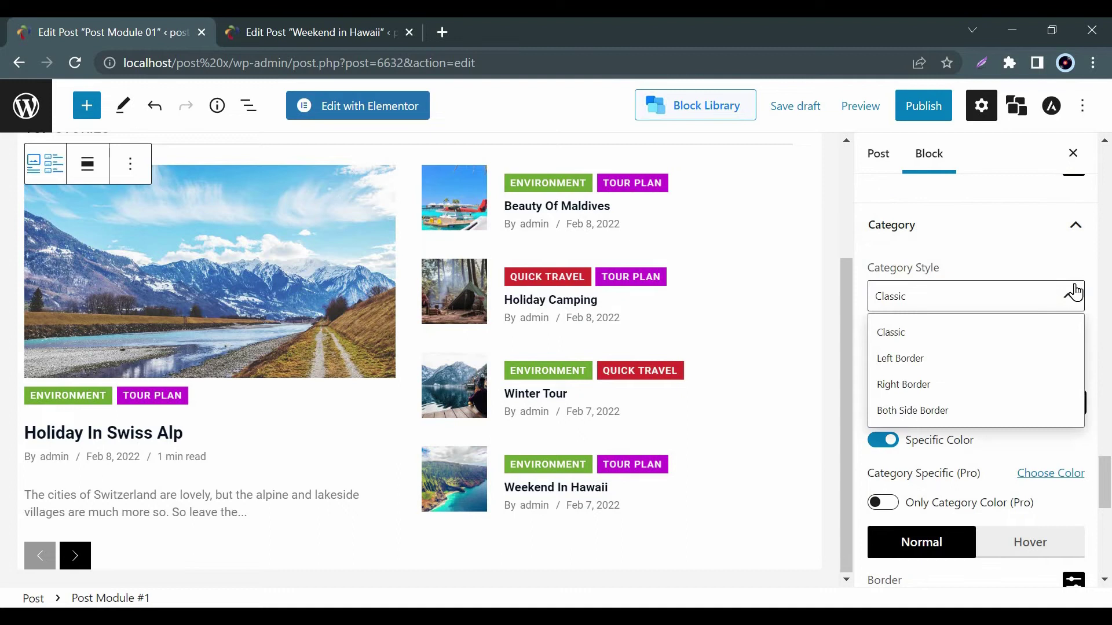
click(1075, 292)
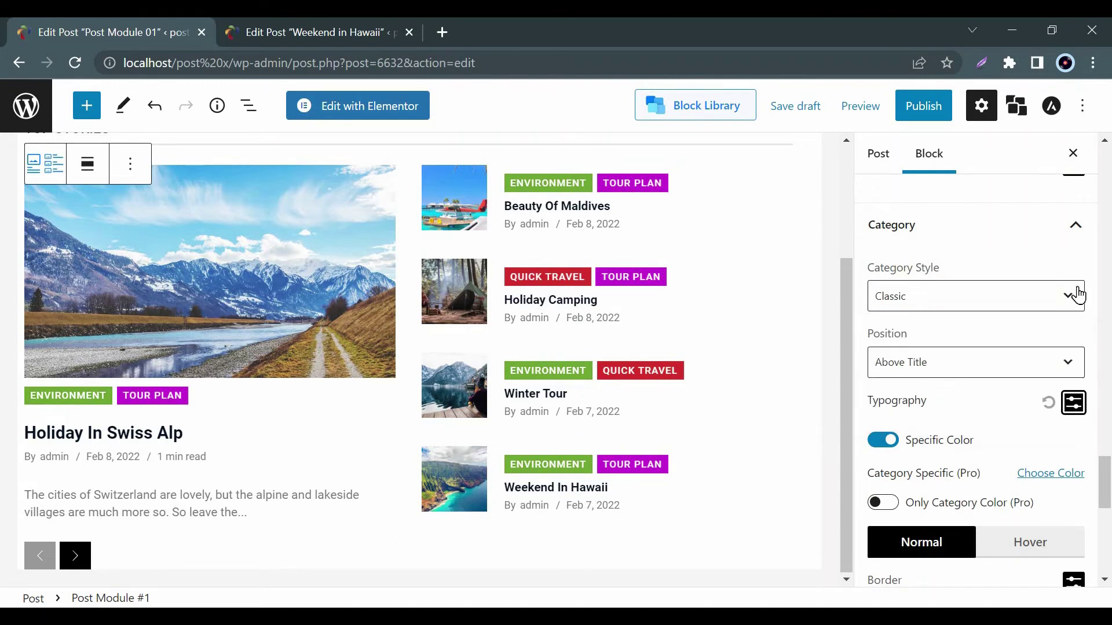
click(1071, 363)
scroll(1060, 400, down, 1)
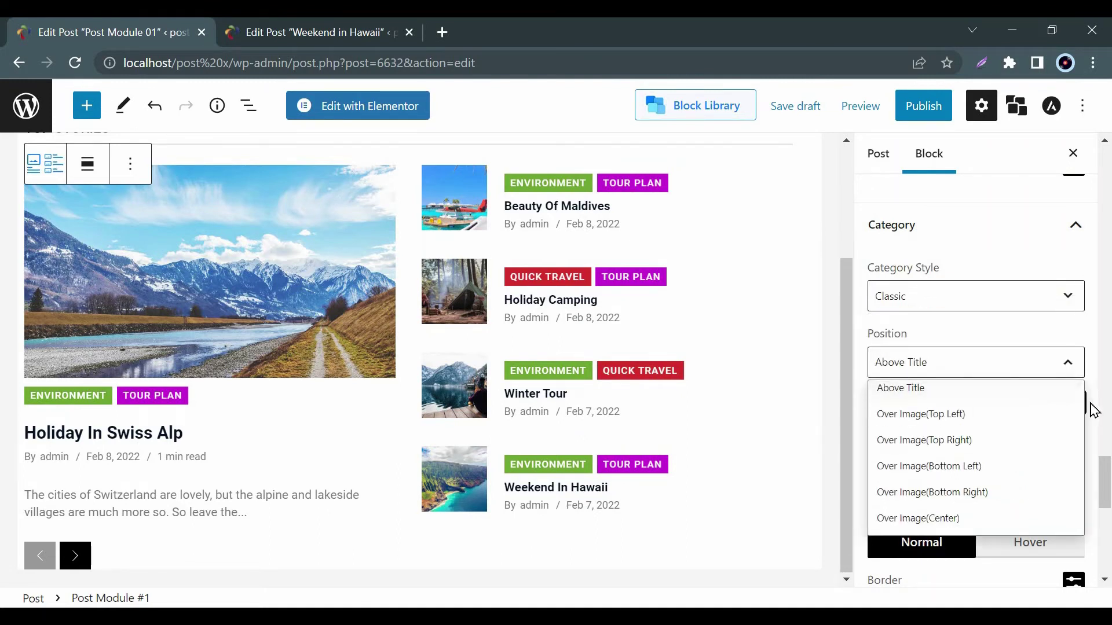
click(1094, 408)
scroll(1057, 361, down, 1)
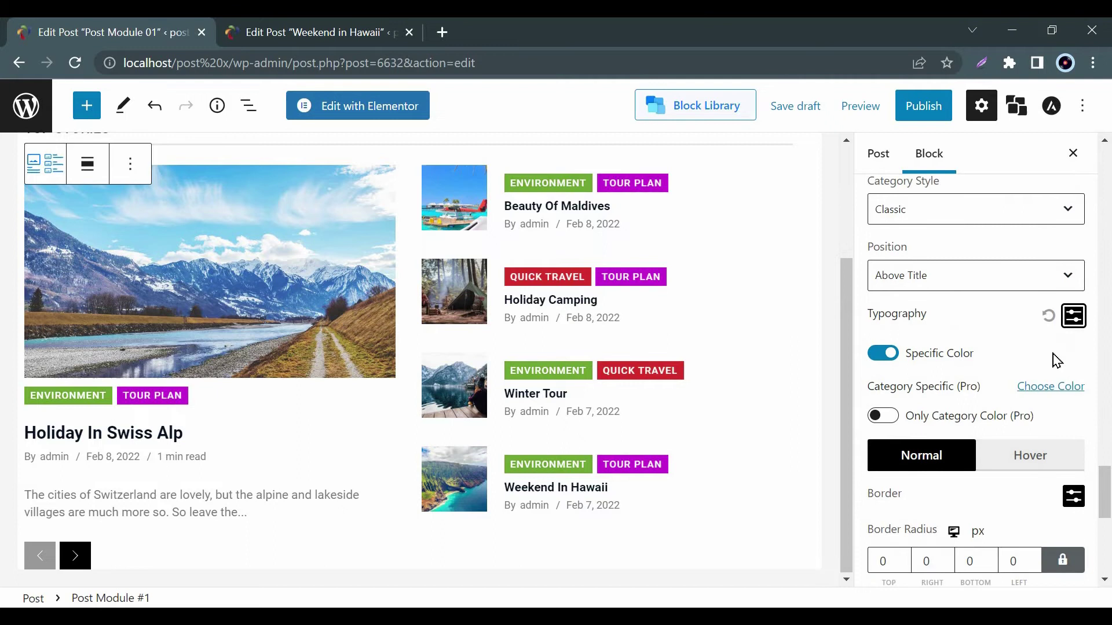
Toggle Specific Color and Only Category Color and back, keeping coloured category badges
click(884, 354)
click(893, 356)
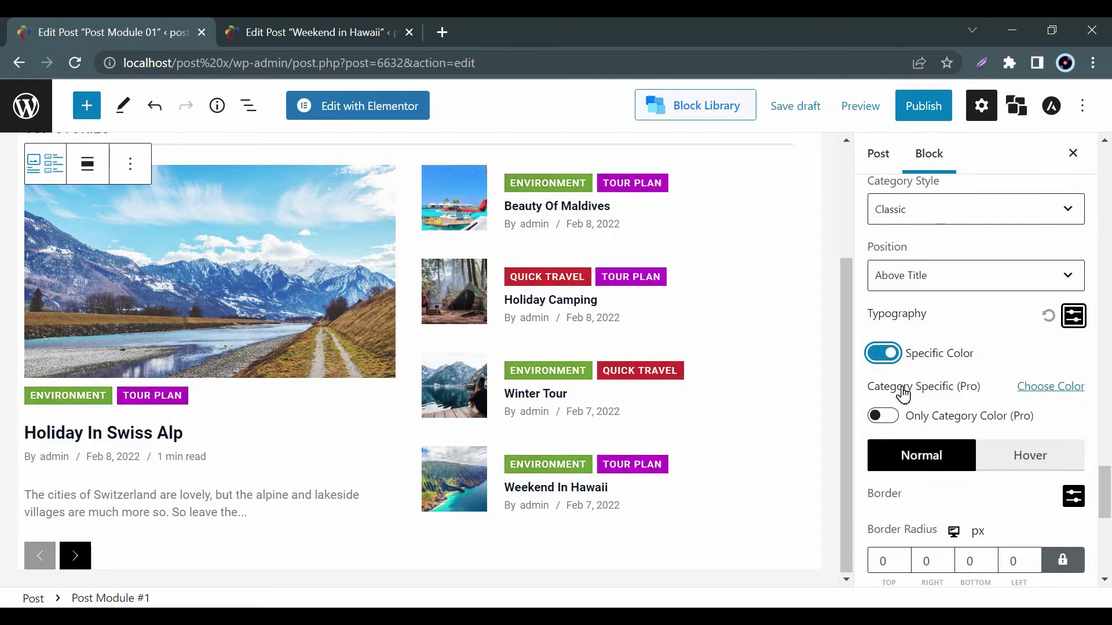
click(883, 417)
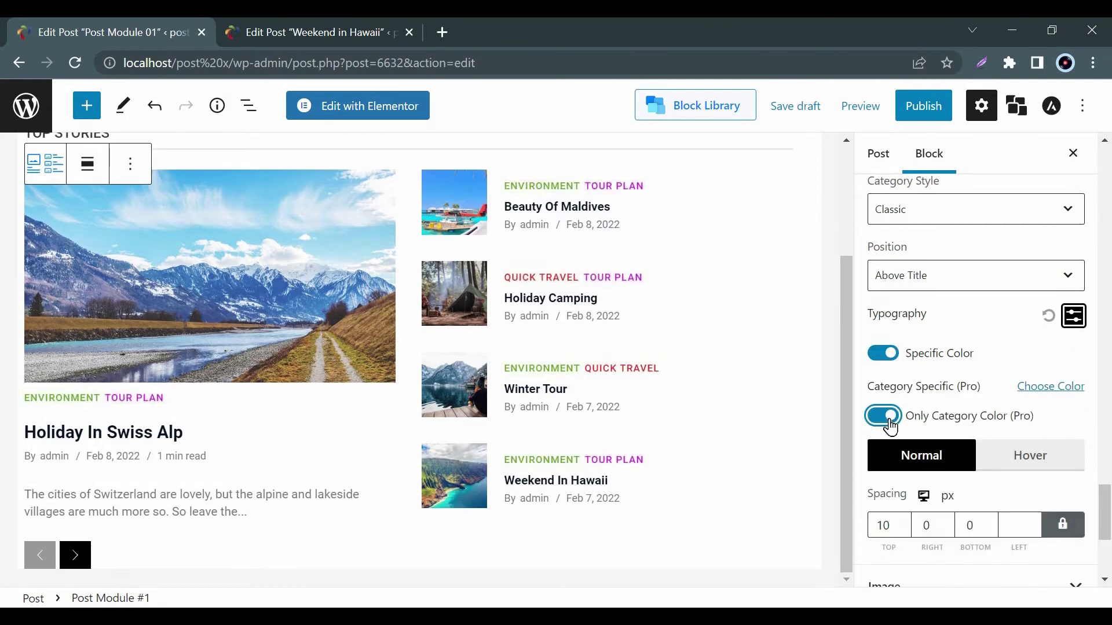
click(890, 422)
scroll(1086, 417, down, 2)
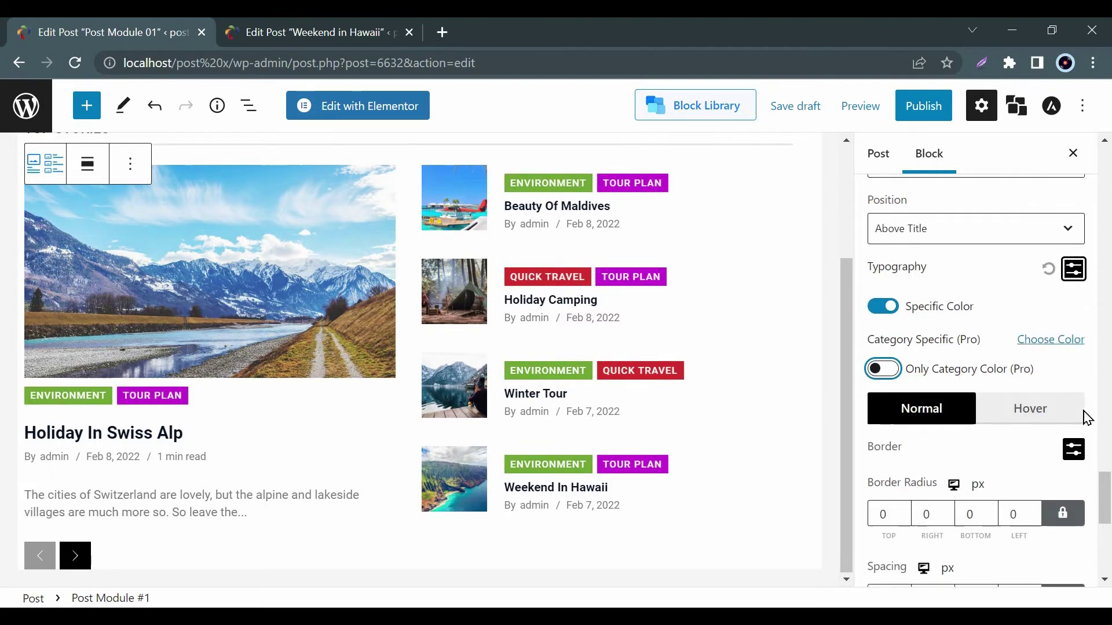
scroll(1087, 418, down, 2)
scroll(1087, 418, down, 2)
scroll(1087, 418, down, 2)
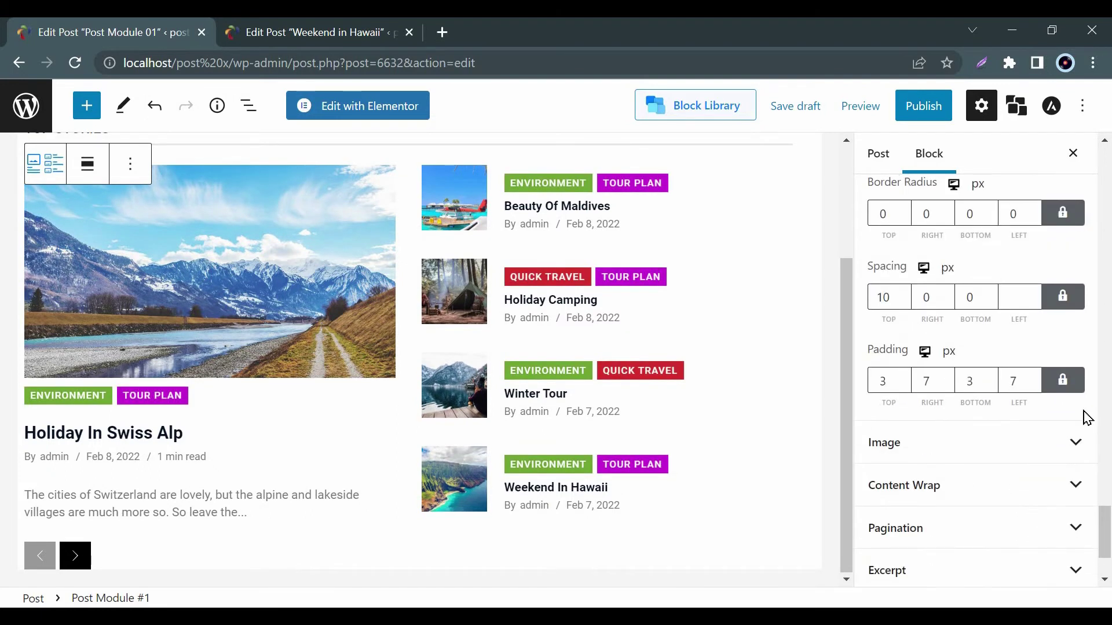
scroll(1087, 418, down, 2)
Keep the large image at Full size and the small images at the square layout size
click(1076, 320)
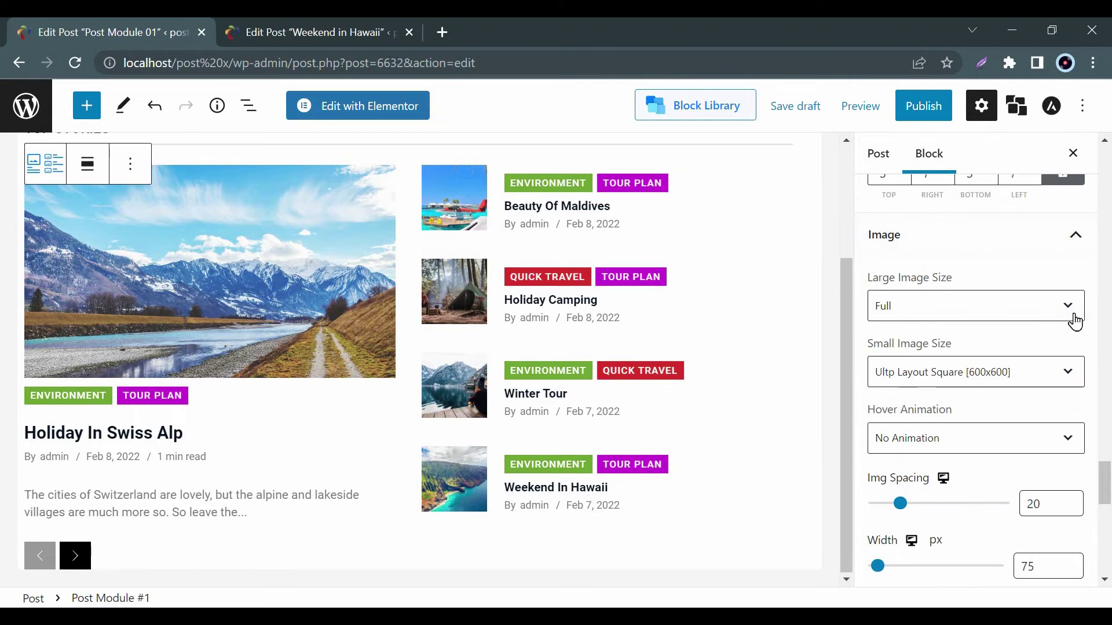
click(1070, 309)
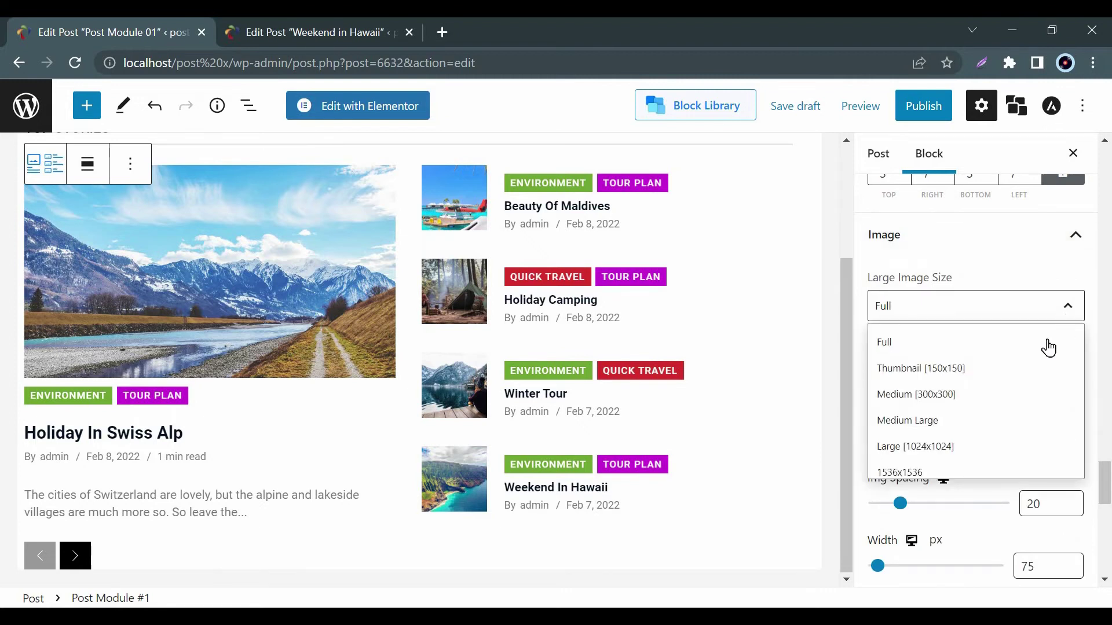
scroll(1049, 346, down, 2)
click(1058, 313)
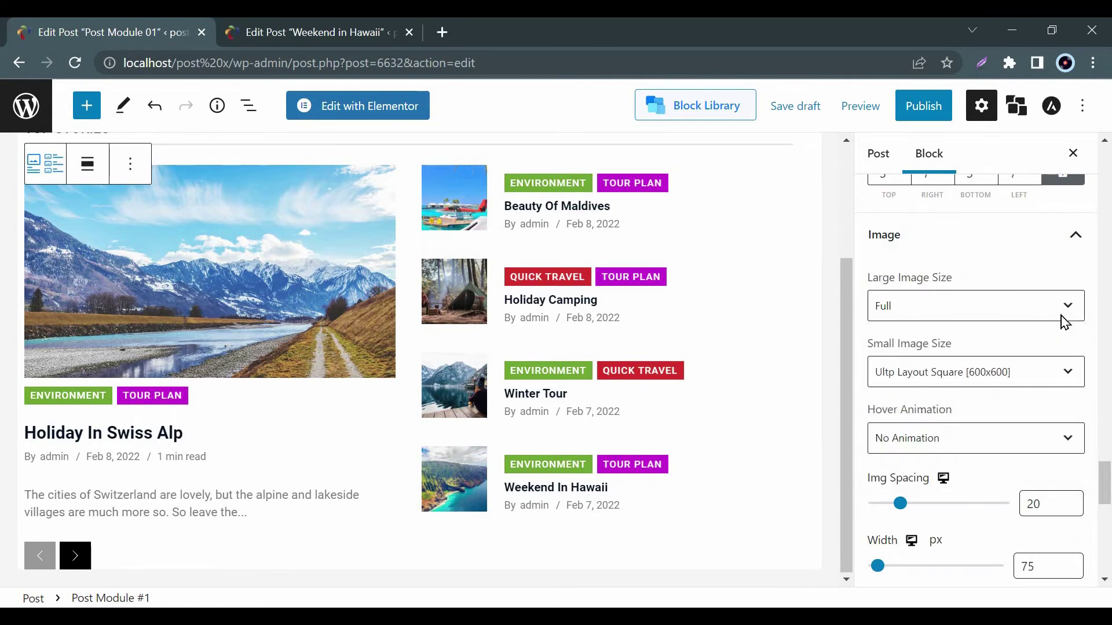
scroll(1065, 322, down, 1)
click(1071, 286)
click(1076, 289)
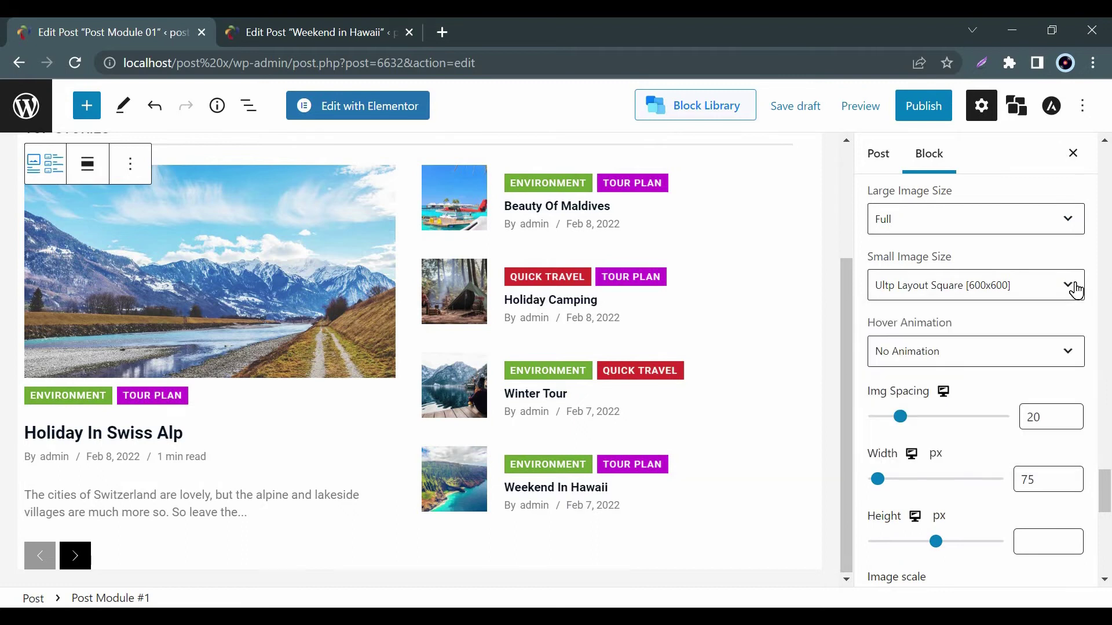
scroll(1078, 288, down, 1)
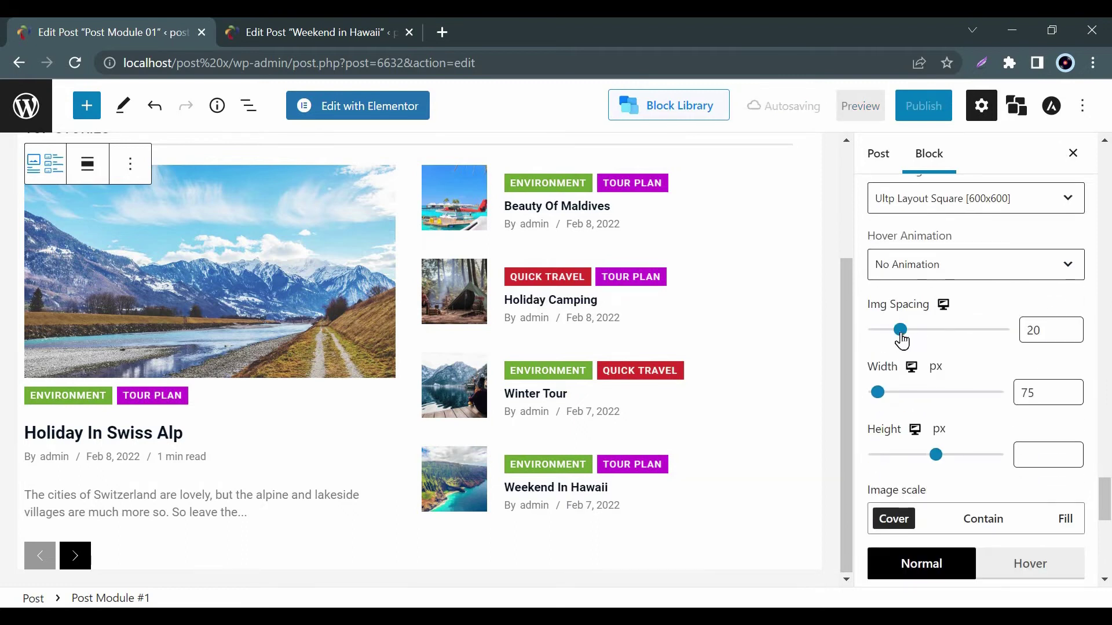
Narrow the small thumbnails to 53 px wide and leave the image overlay off
drag(901, 330, 902, 331)
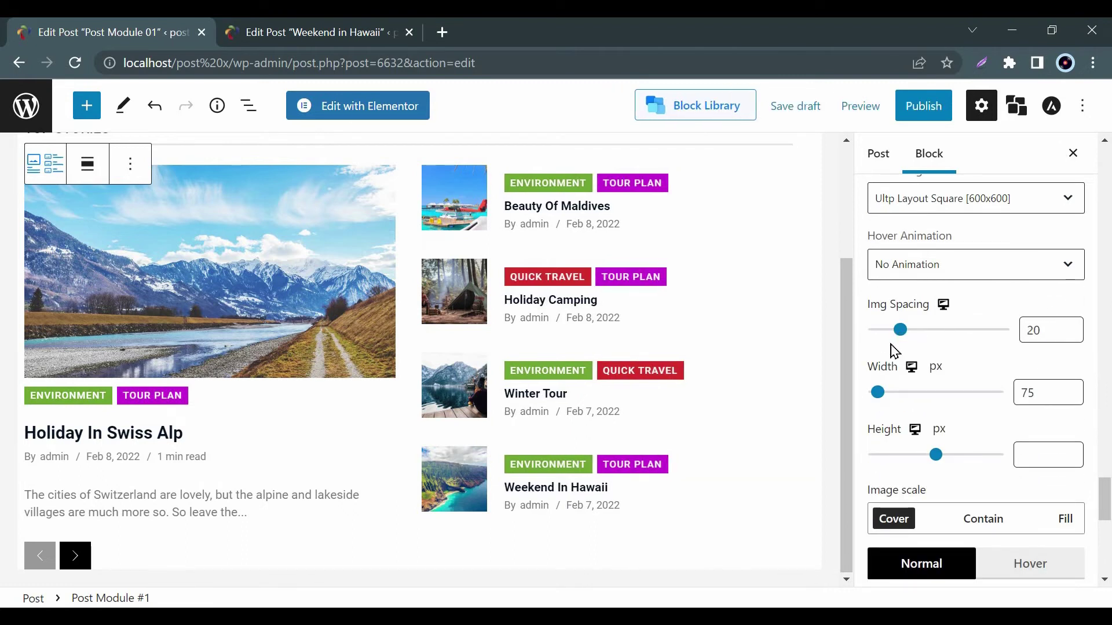
drag(879, 393, 877, 395)
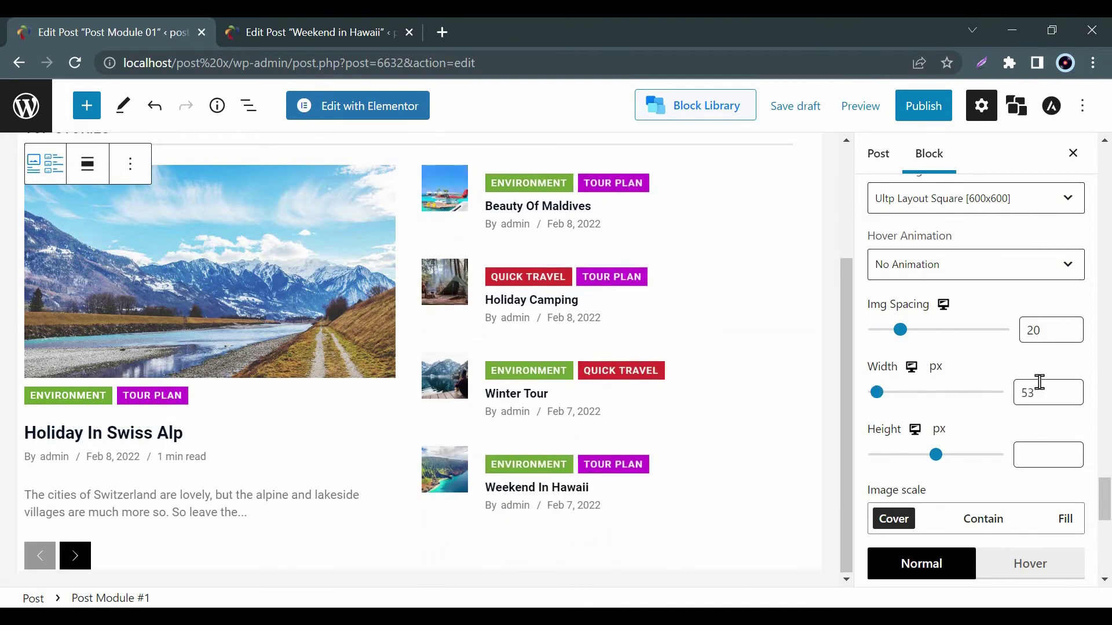
scroll(1040, 383, down, 2)
scroll(1040, 382, down, 2)
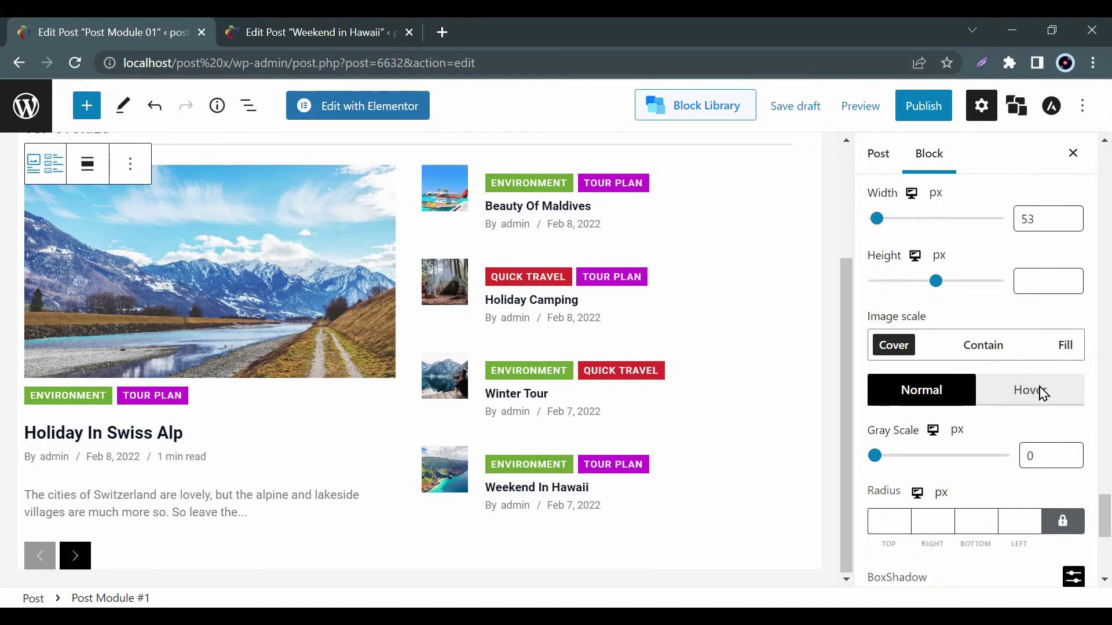
scroll(1043, 393, down, 2)
scroll(1025, 408, down, 2)
click(884, 436)
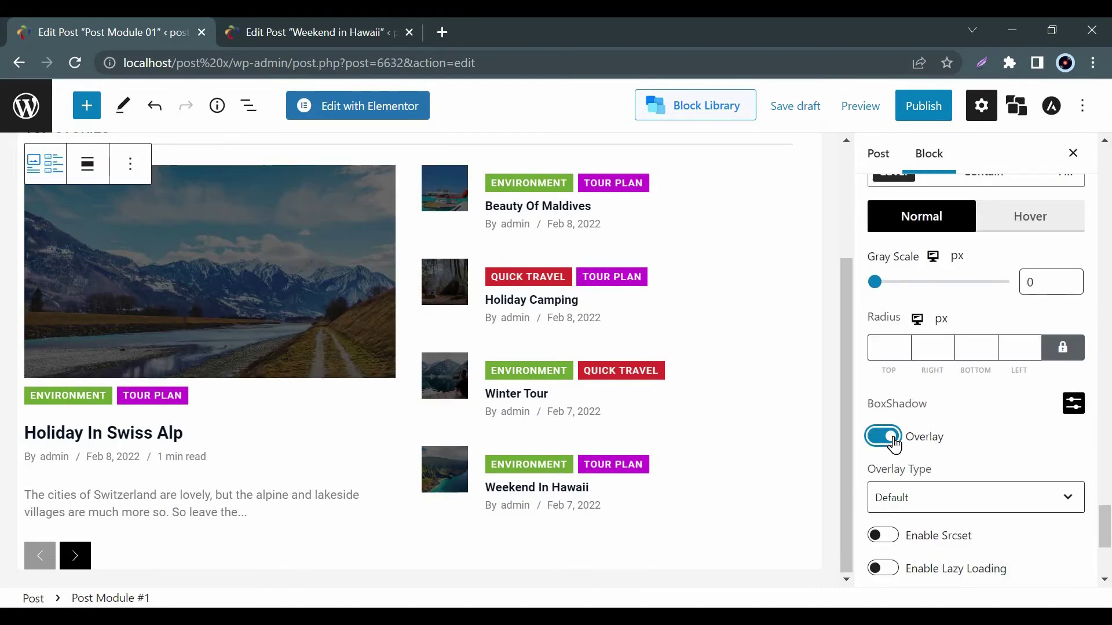
scroll(995, 441, down, 1)
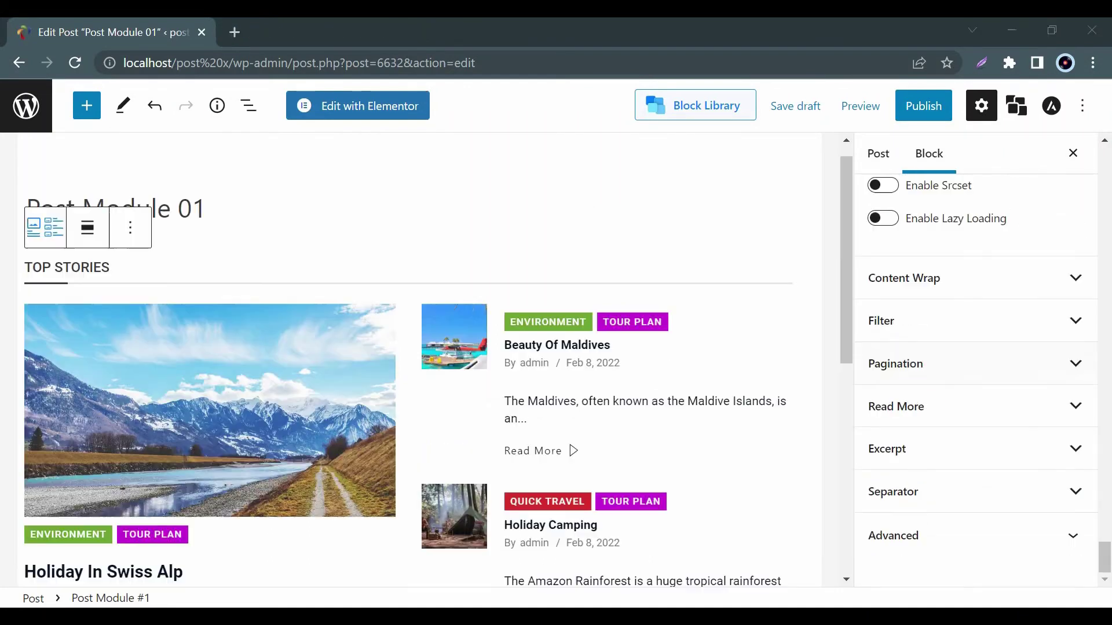
Filter posts by category with Environment and Quick Travel as filter tabs
click(1075, 321)
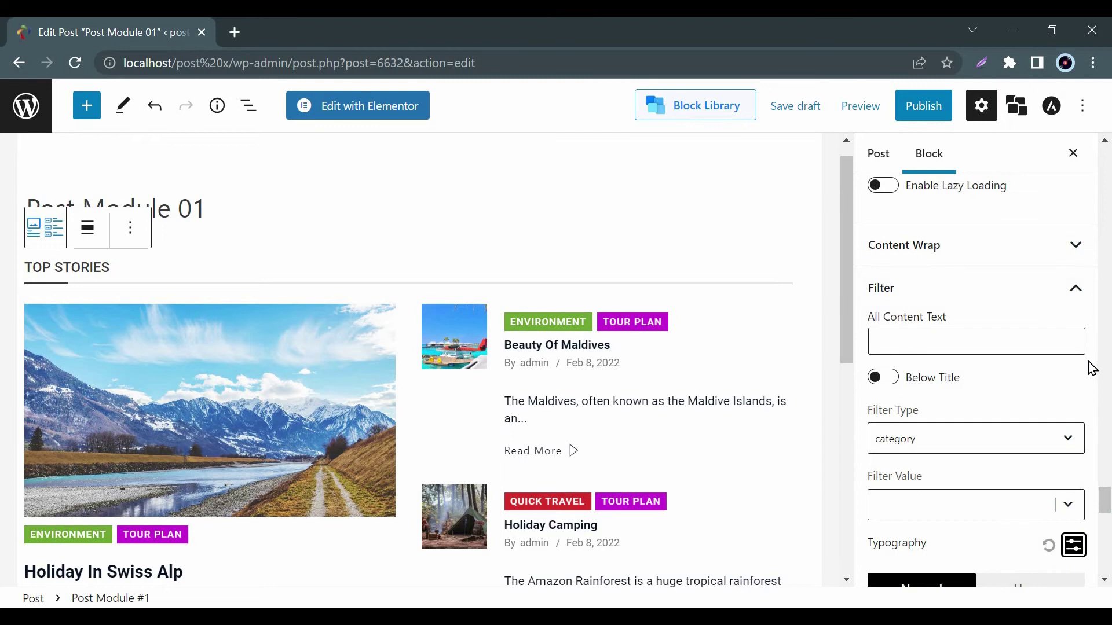
scroll(1077, 365, down, 1)
click(1068, 353)
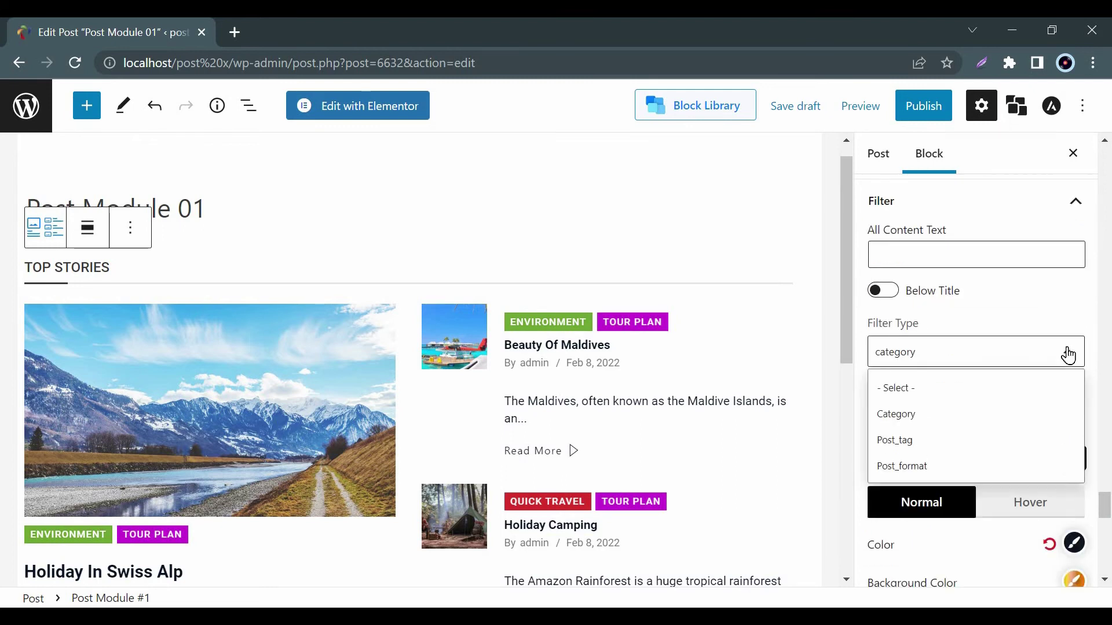
click(1033, 413)
click(1056, 423)
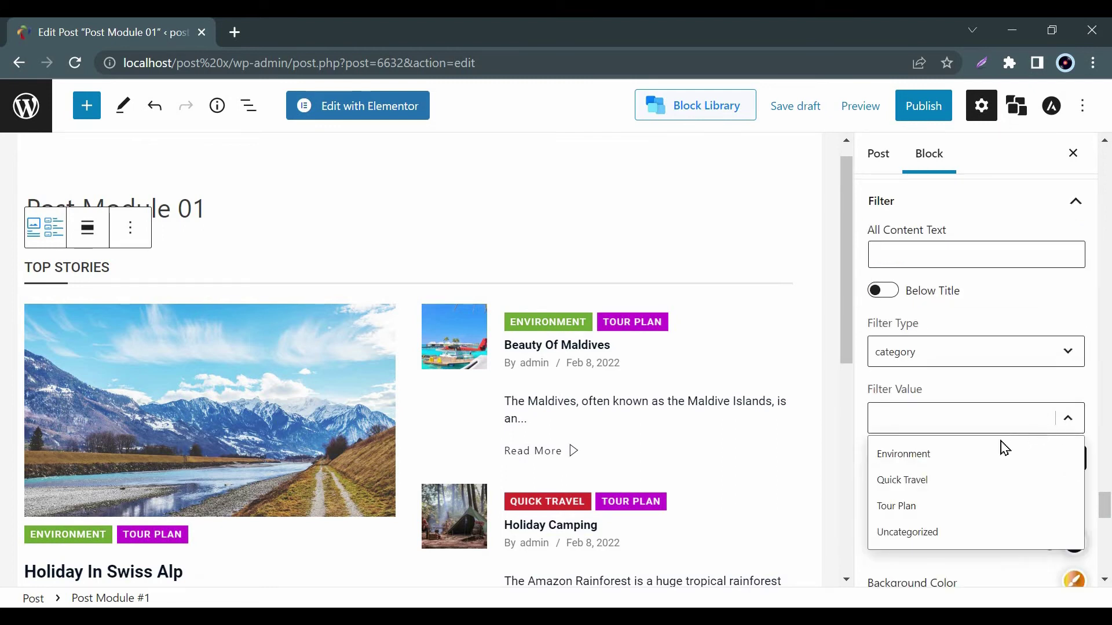
click(991, 453)
click(1068, 422)
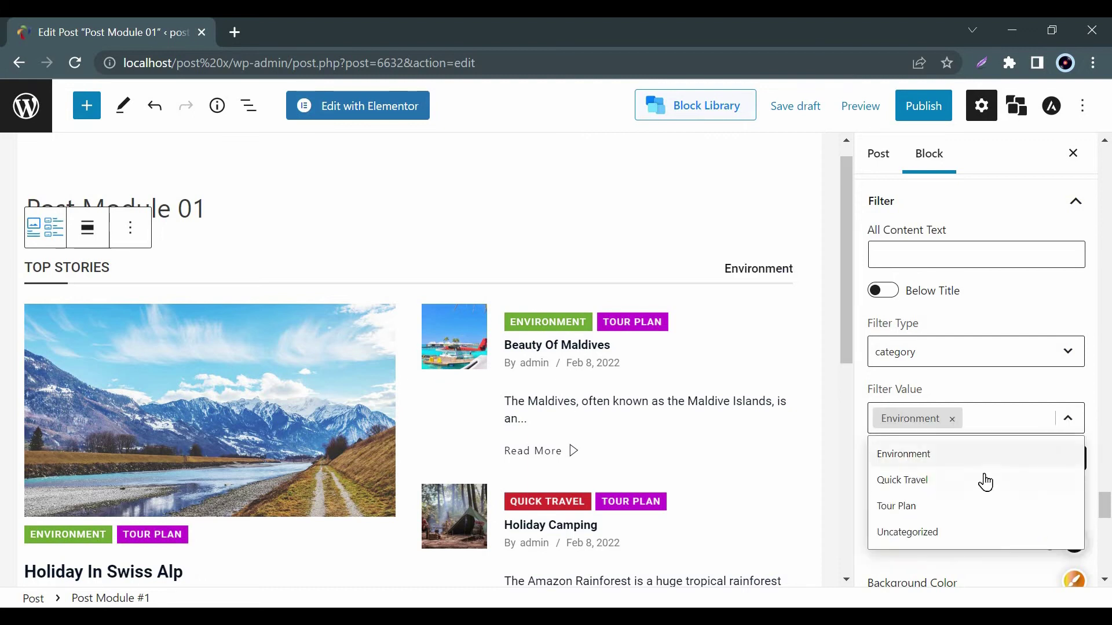
click(986, 480)
Make the filter tab text colour black
click(1073, 483)
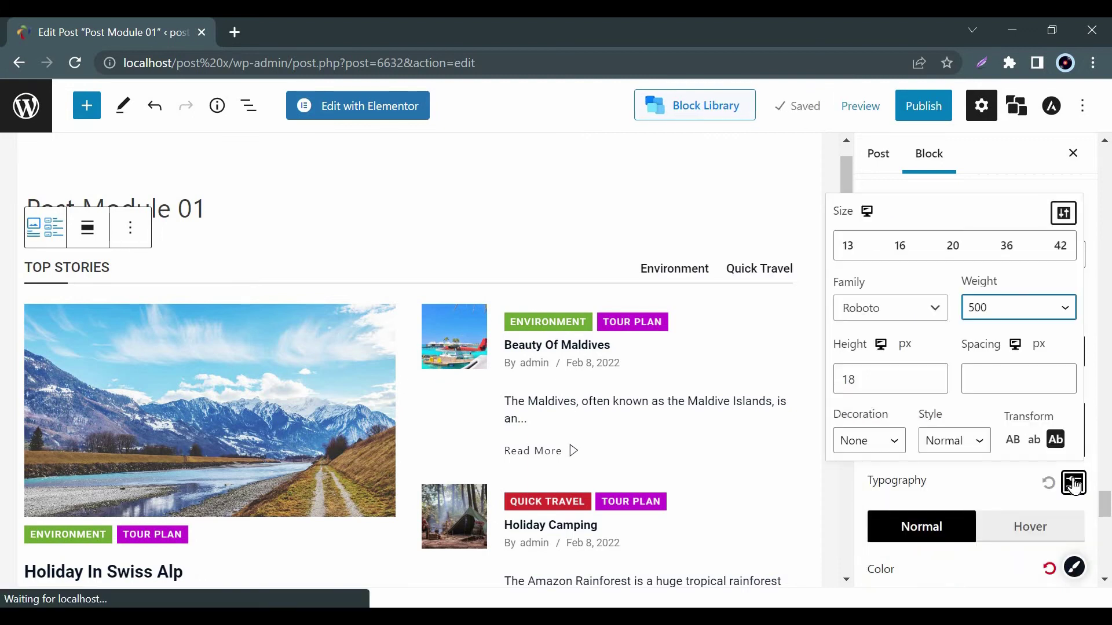
click(1074, 483)
scroll(1097, 480, down, 1)
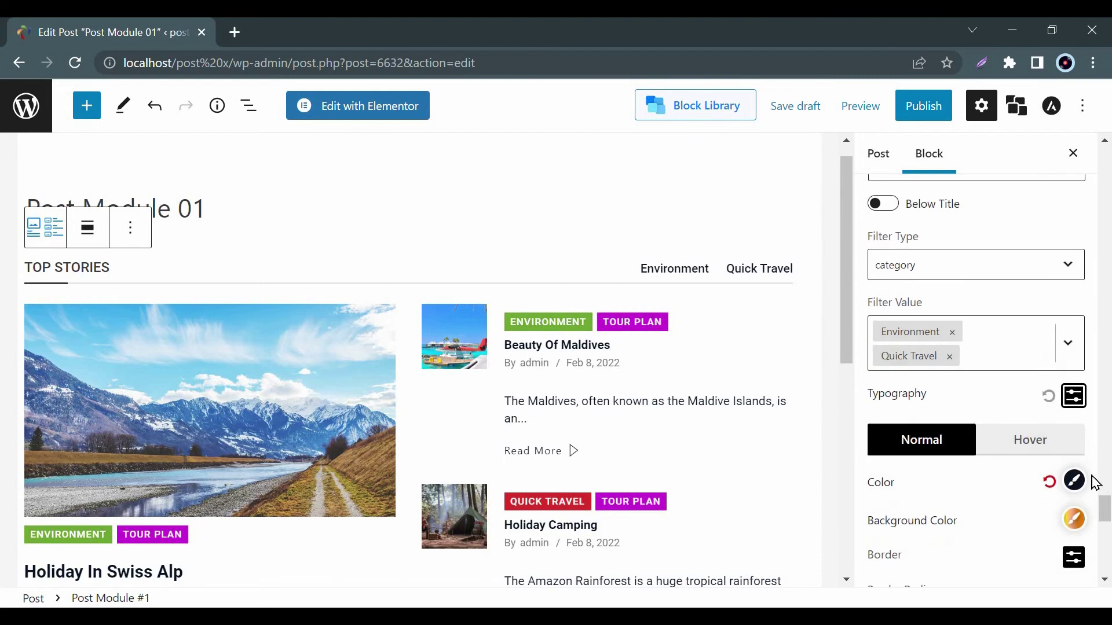
click(1075, 481)
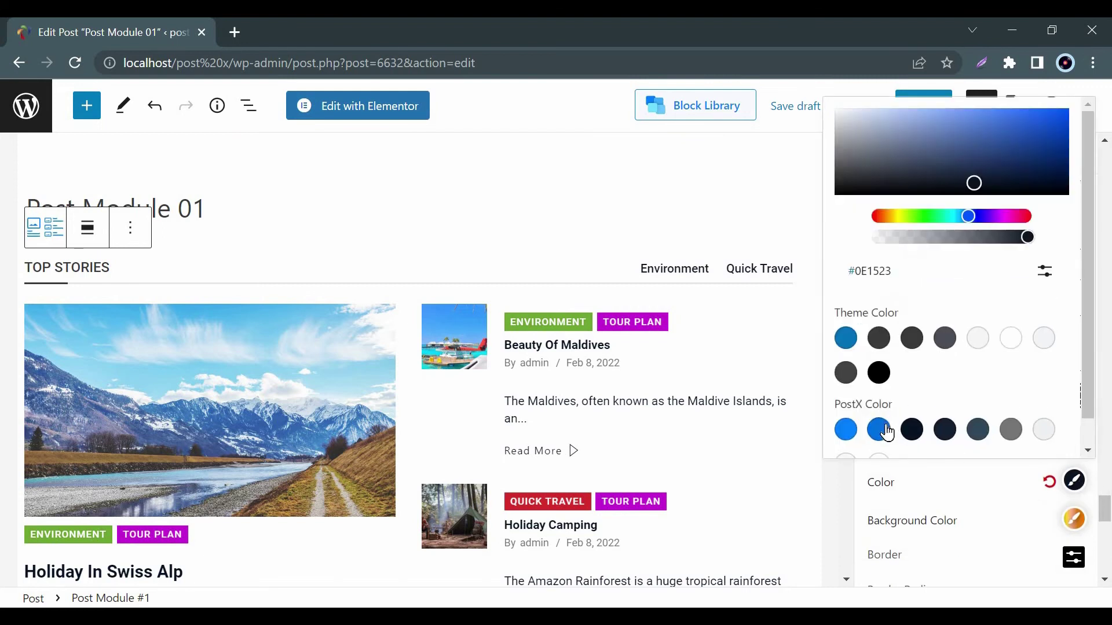
click(912, 430)
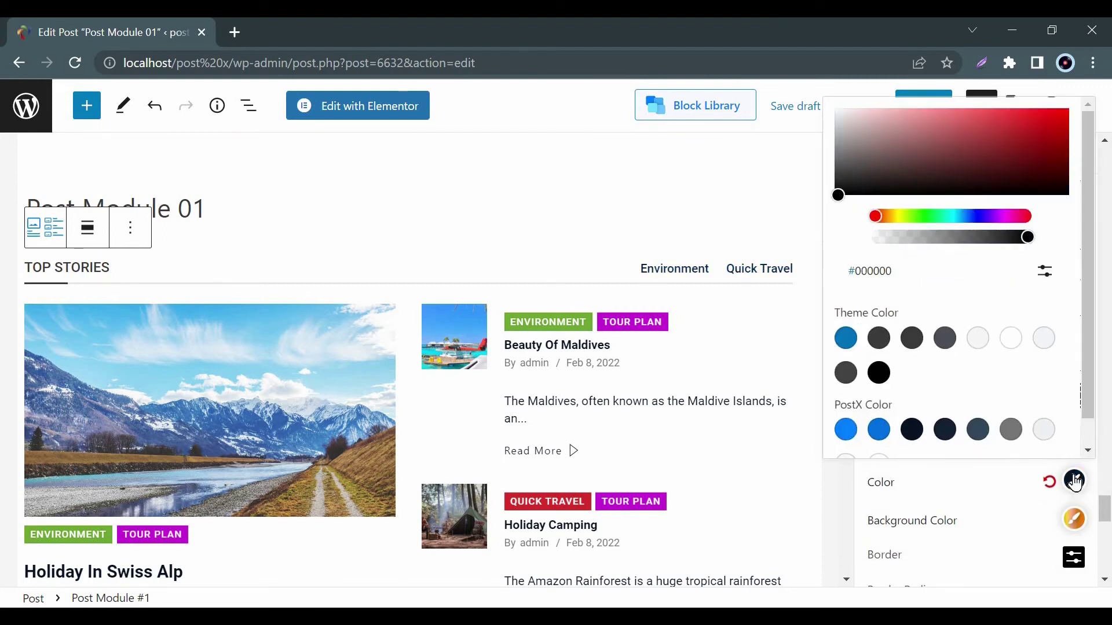
click(1098, 482)
scroll(1100, 487, down, 2)
Give the filter tabs a Theme Color background
click(1074, 432)
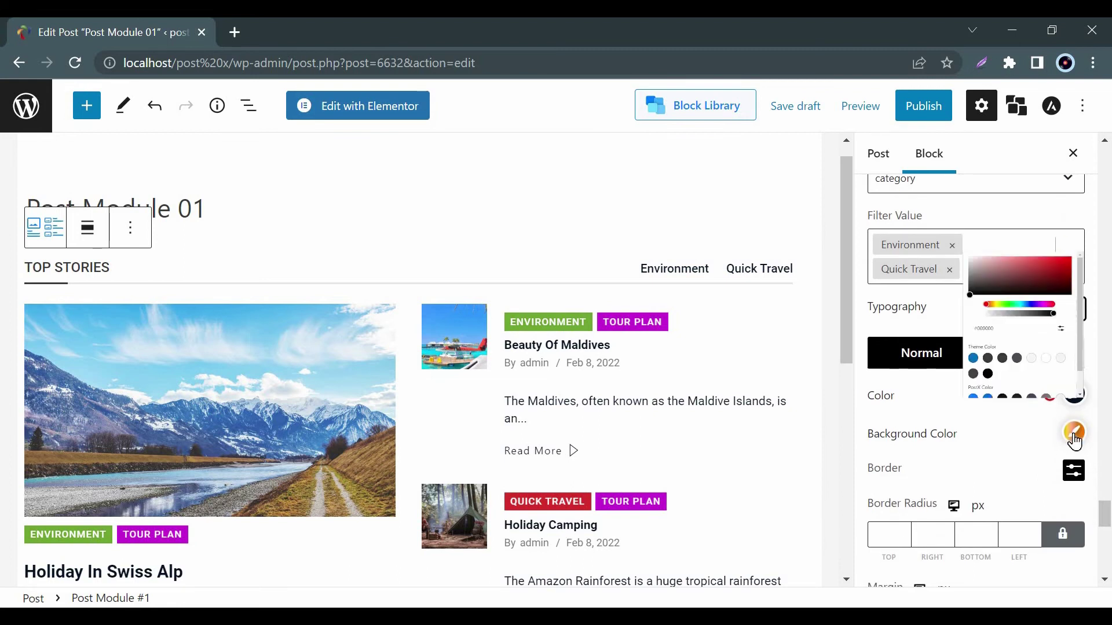
click(845, 319)
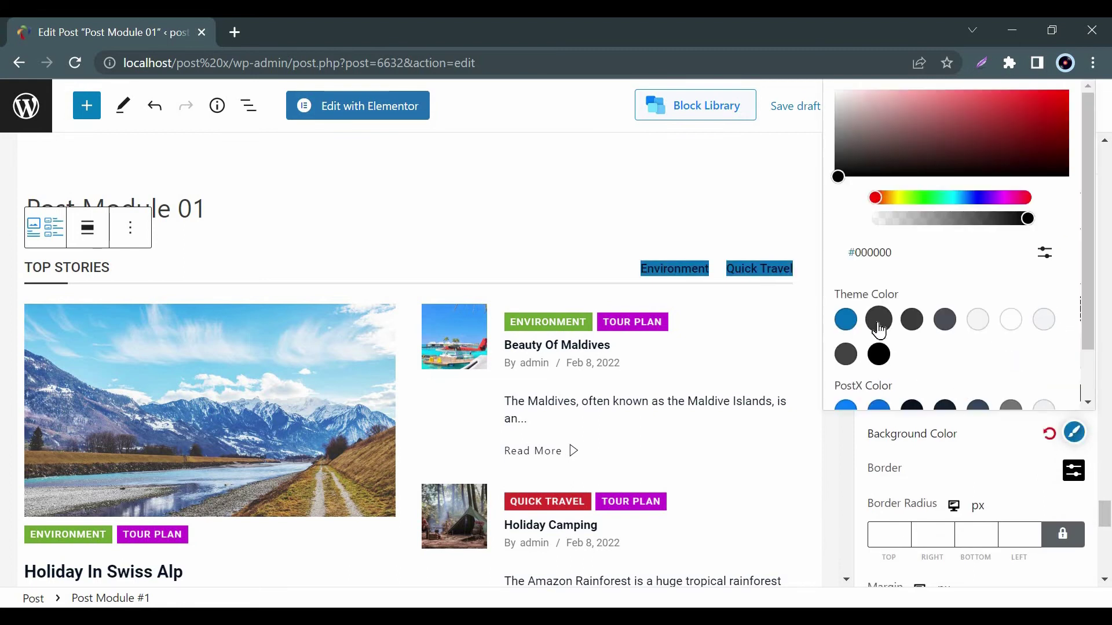
click(1010, 320)
click(1101, 445)
scroll(1101, 445, down, 3)
scroll(1101, 444, down, 3)
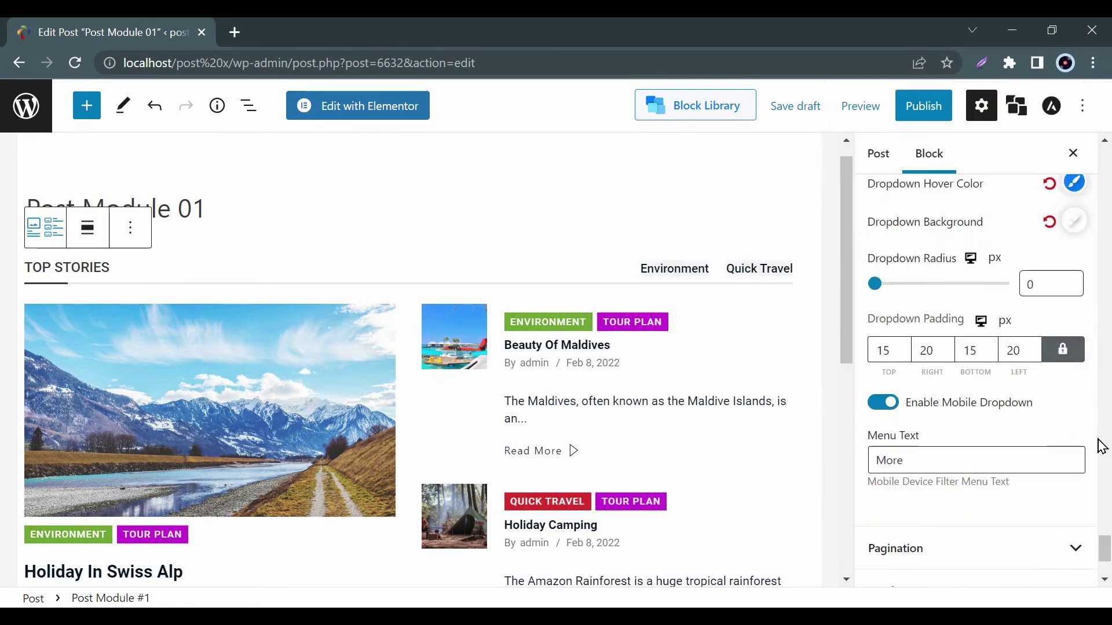
scroll(1102, 445, down, 2)
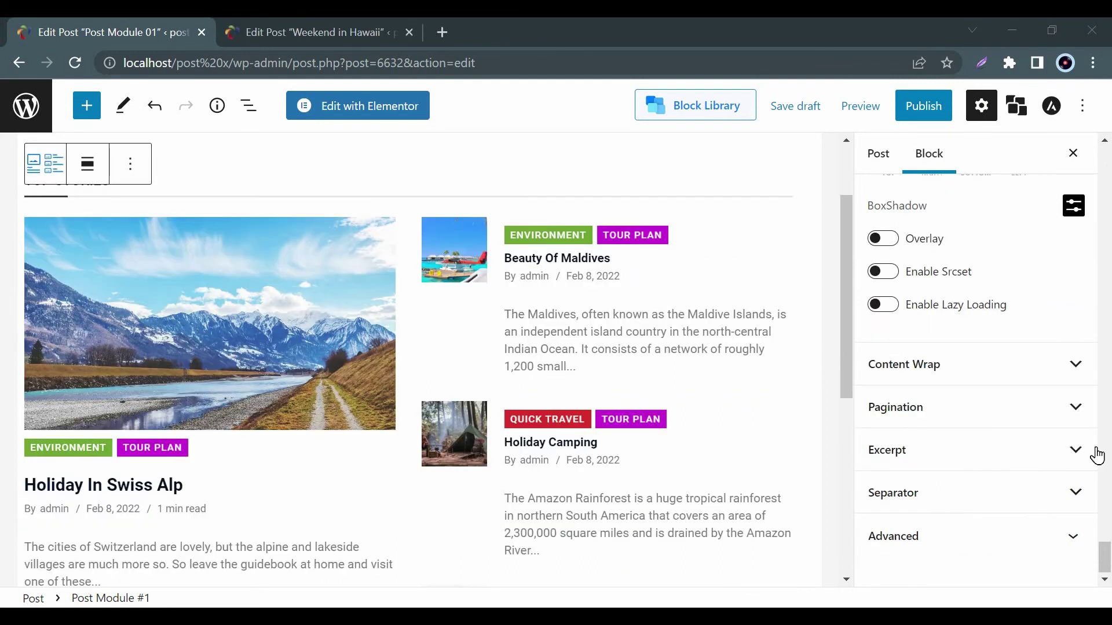
Cut the excerpt limit to 21 and set the excerpt text colour to #000000
click(1078, 450)
scroll(1062, 468, down, 1)
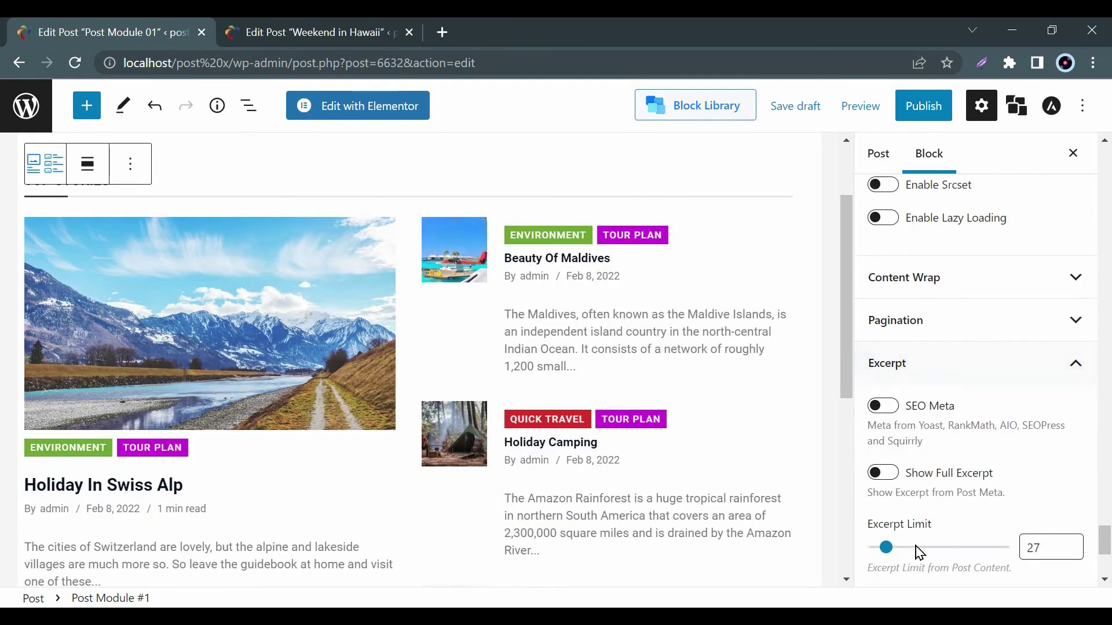
mouse_move(882, 554)
mouse_down()
mouse_move(895, 553)
mouse_move(885, 549)
mouse_up()
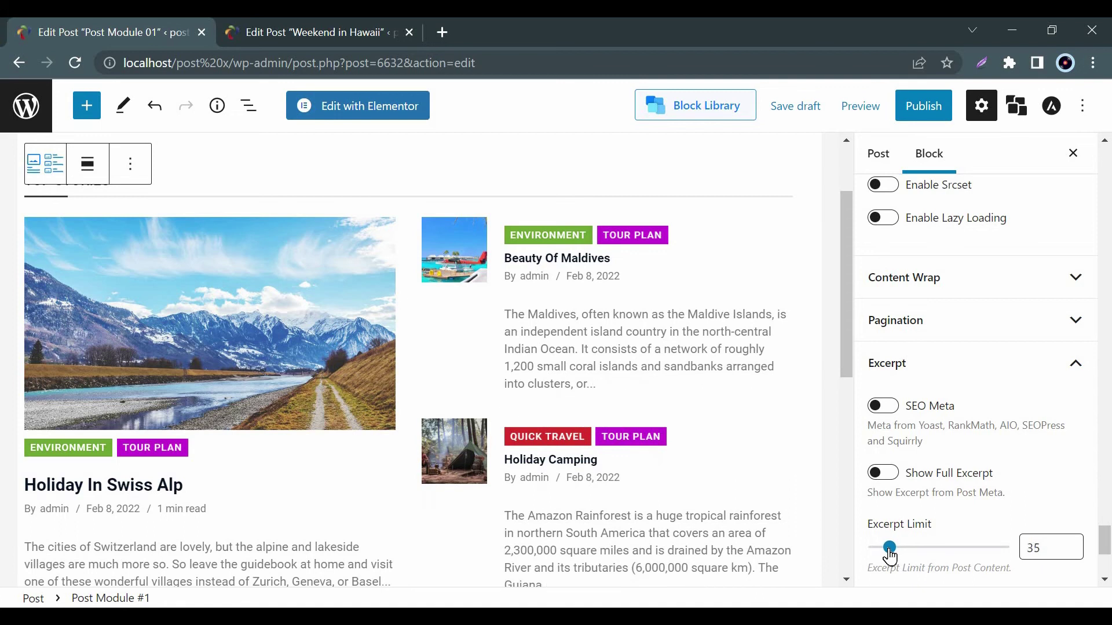
scroll(1019, 485, down, 2)
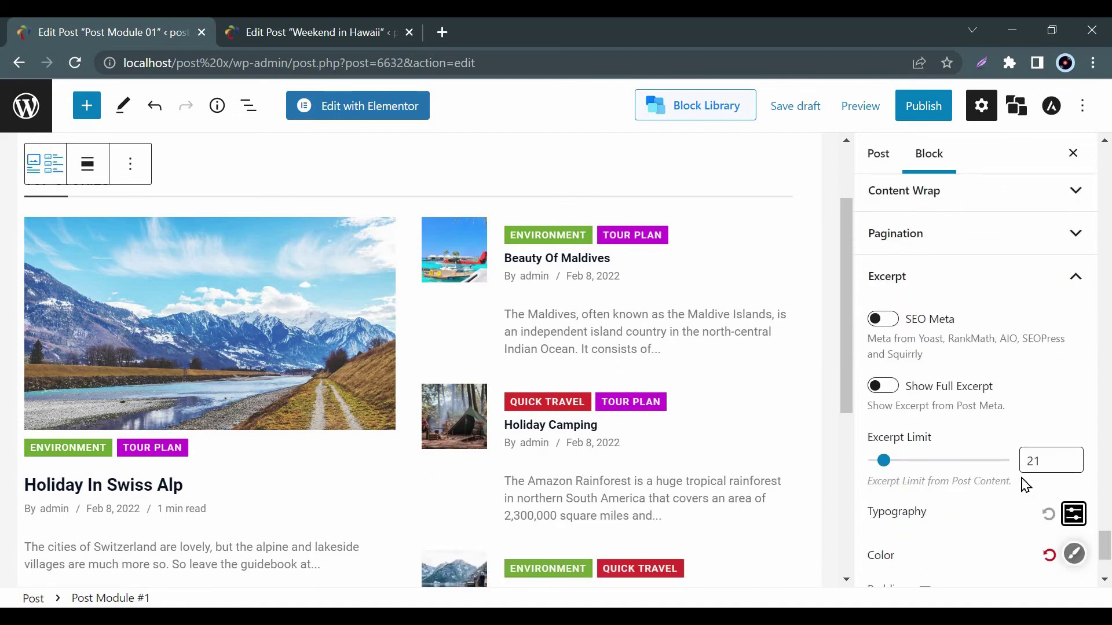
click(1073, 428)
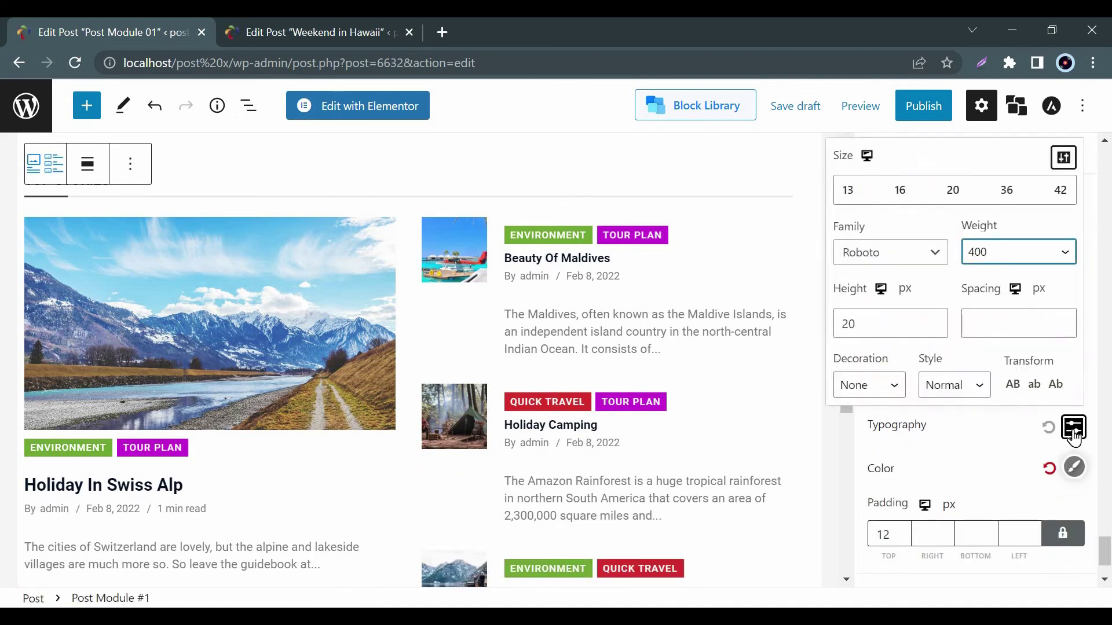
click(1074, 432)
click(1074, 468)
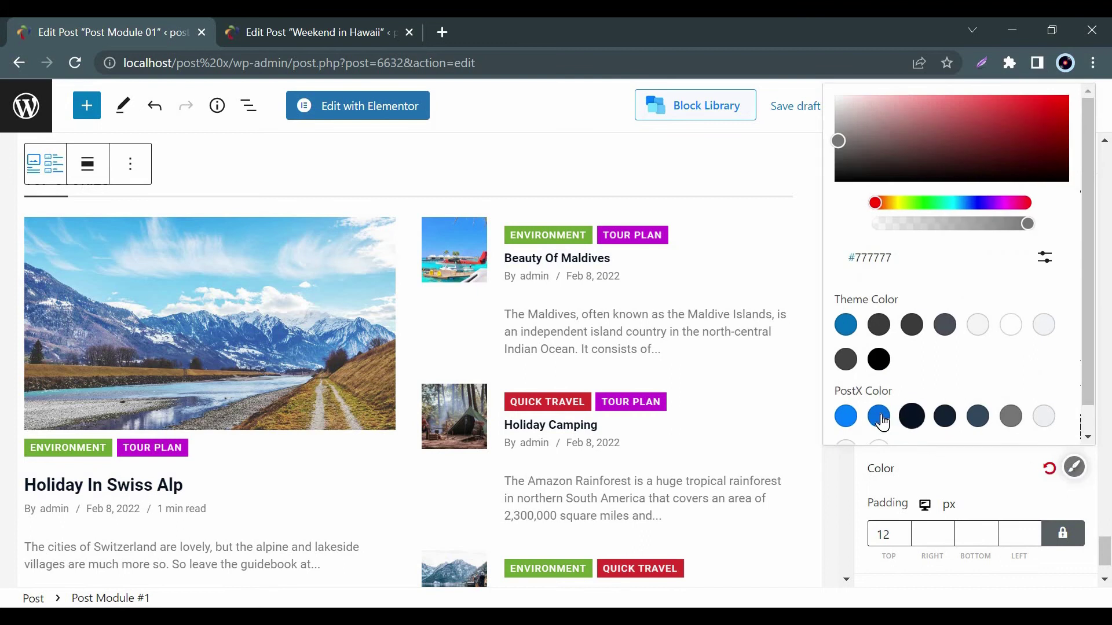
click(910, 417)
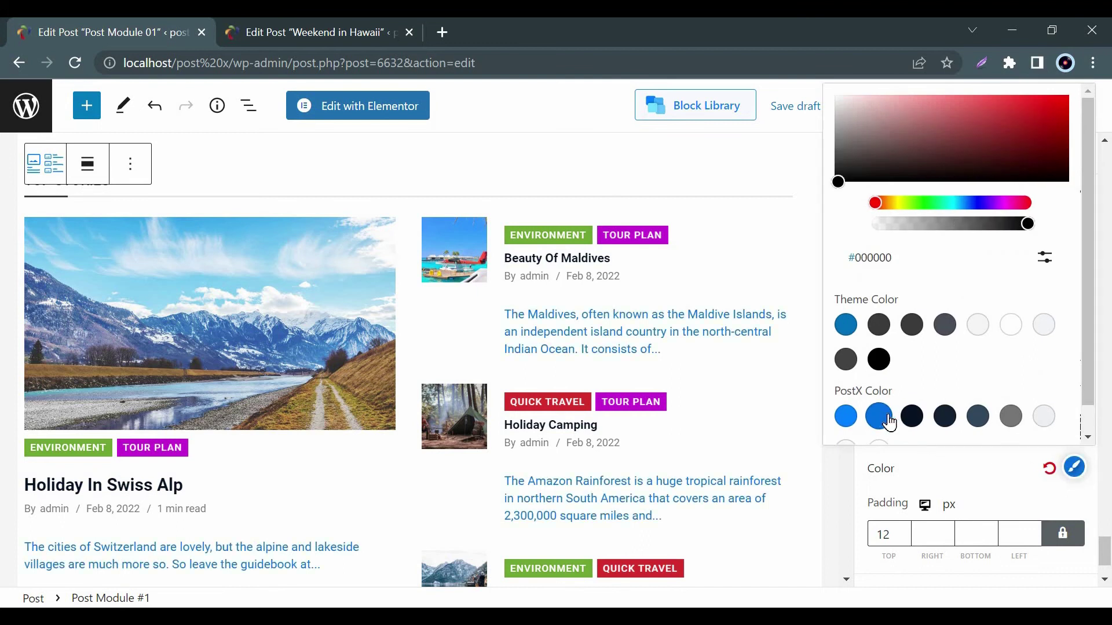
click(1100, 490)
scroll(1086, 487, down, 1)
Use centred Navigation arrows as the pagination type
click(1078, 470)
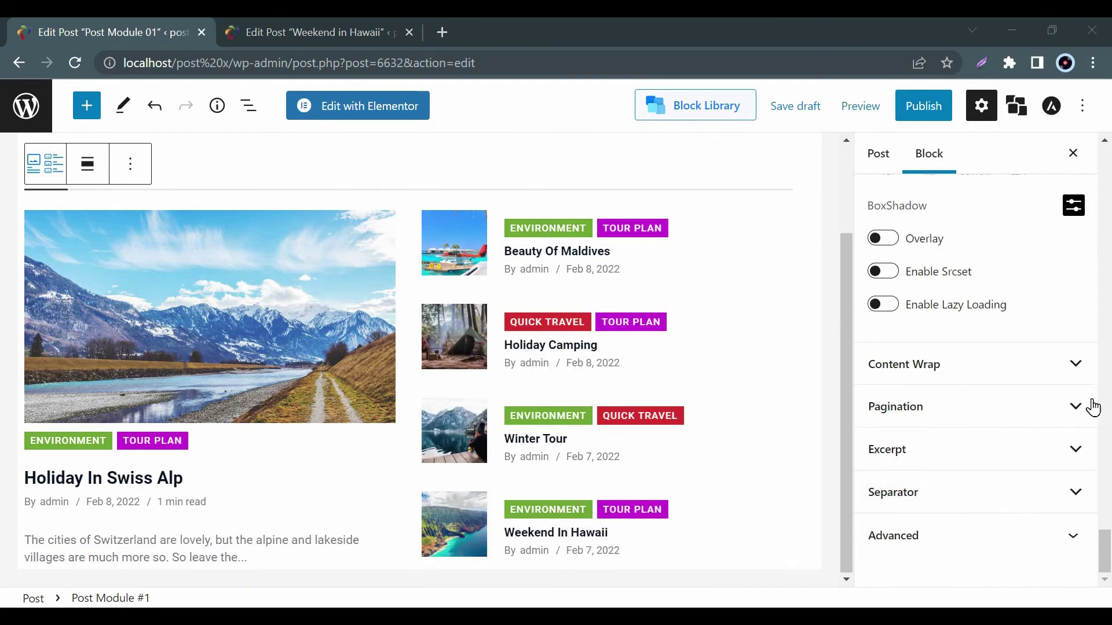
click(1082, 403)
click(1070, 465)
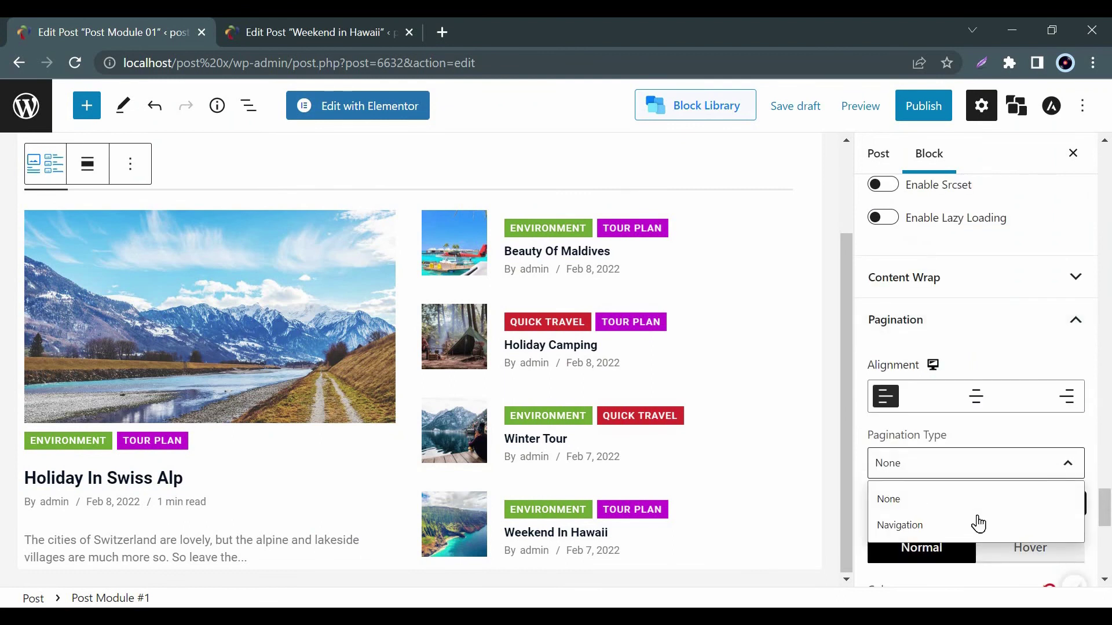
click(894, 524)
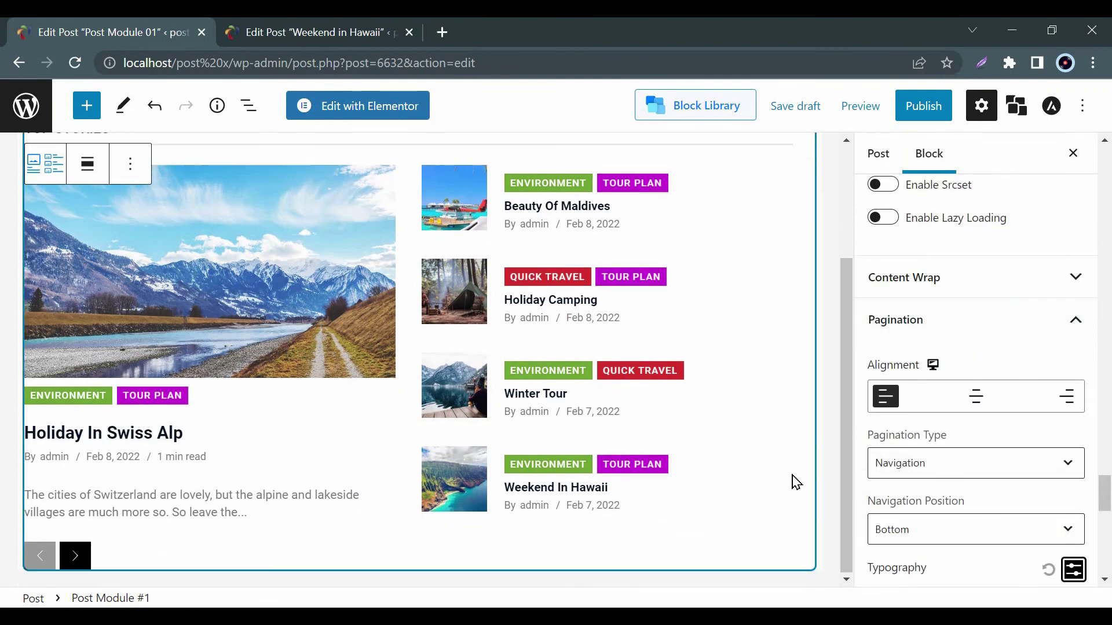
click(973, 400)
scroll(1017, 435, down, 1)
Set arrow size 10 and keep a solid arrow background after trying a gradient
click(1073, 485)
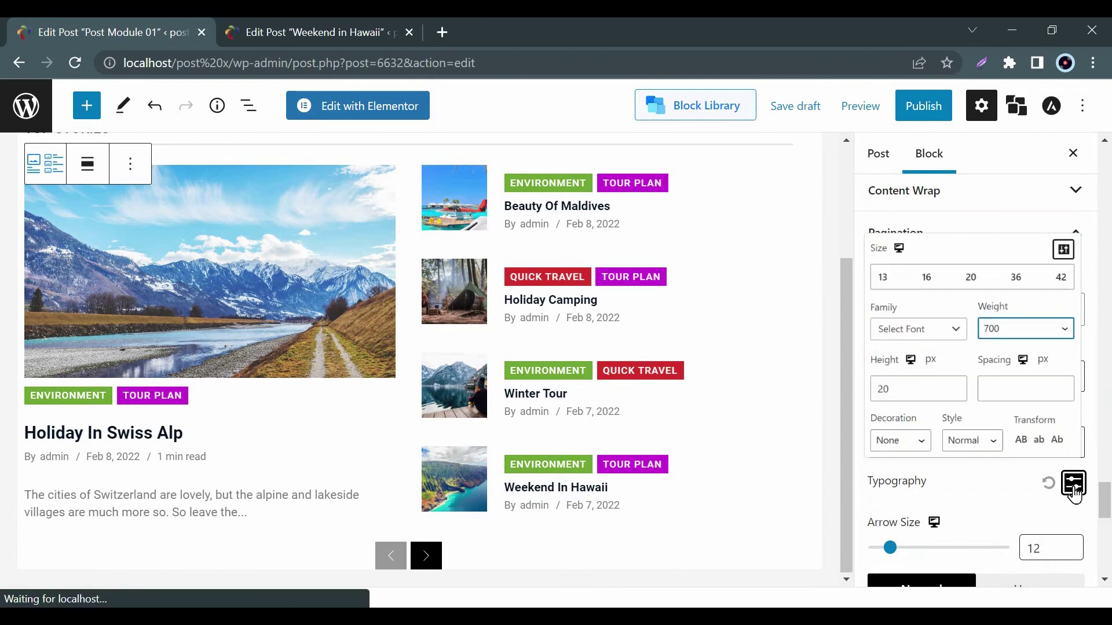
click(1073, 485)
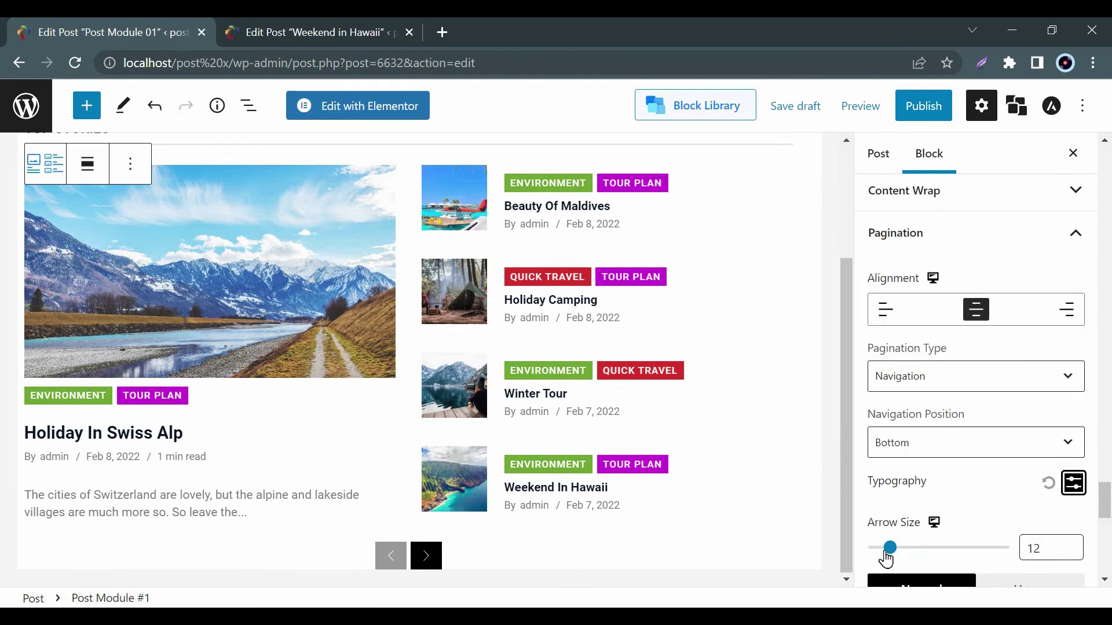
drag(890, 549, 885, 547)
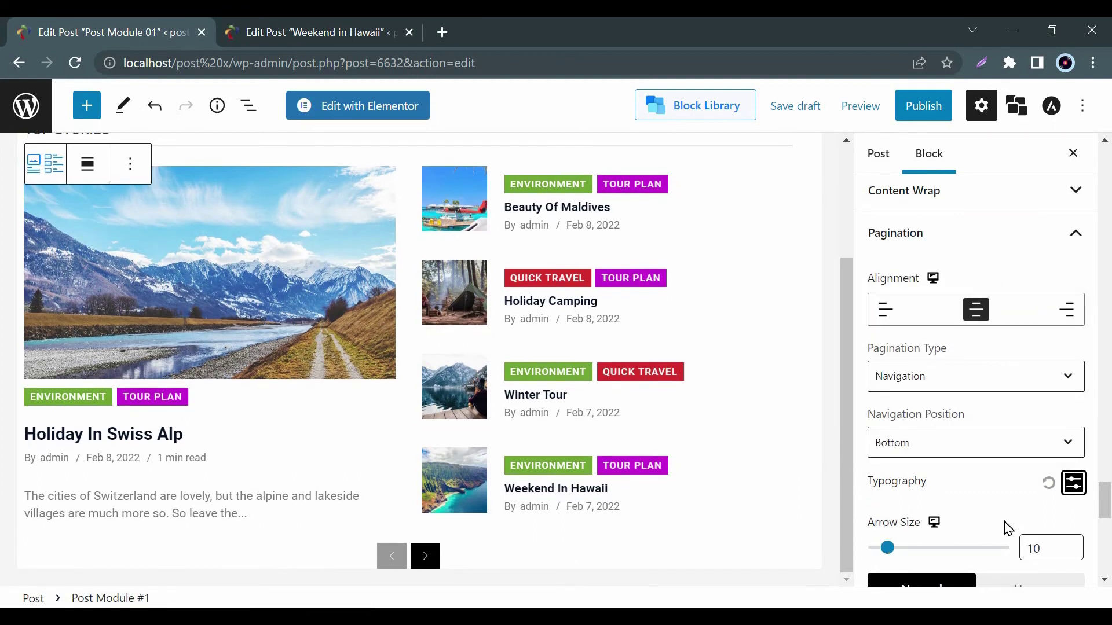
scroll(1008, 527, down, 1)
scroll(1009, 527, down, 1)
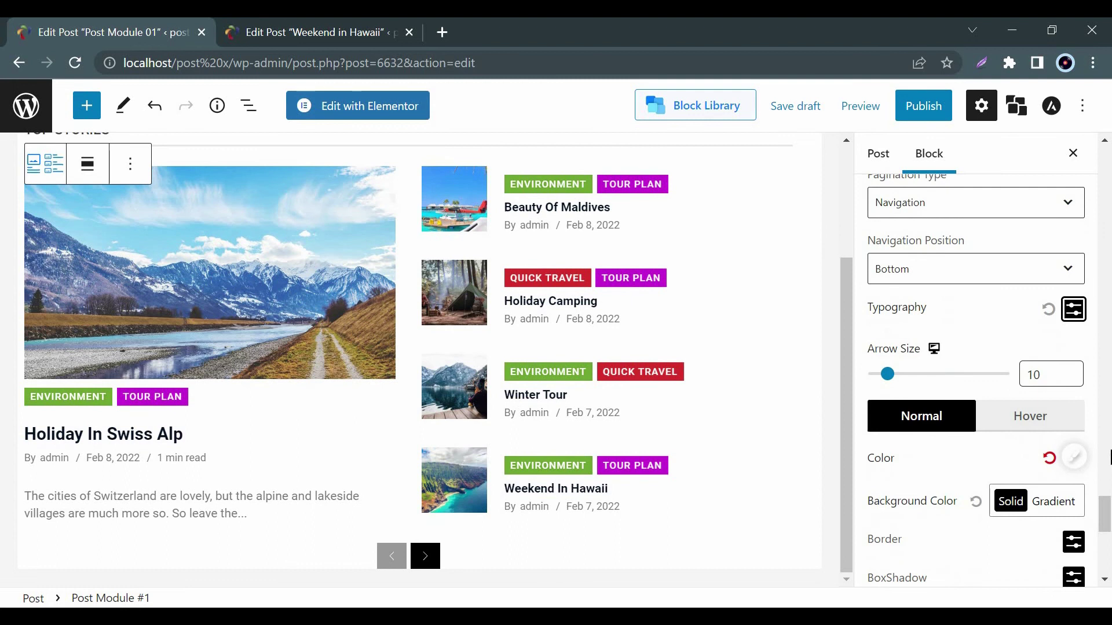
click(1054, 501)
click(1010, 502)
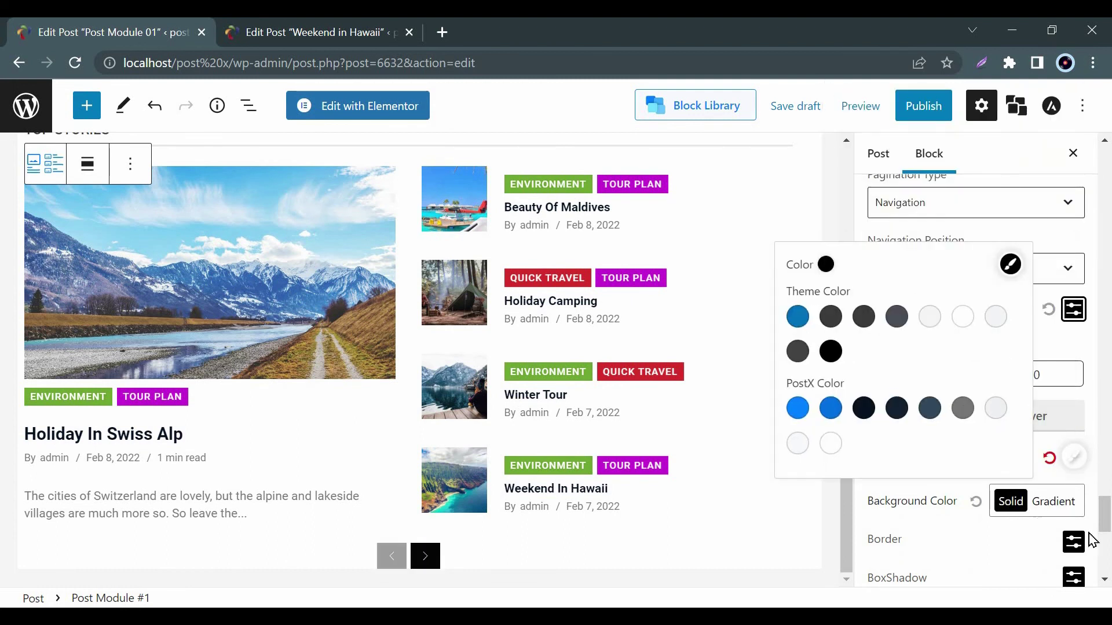
scroll(1093, 541, down, 1)
click(1094, 540)
scroll(1096, 540, down, 1)
scroll(1096, 541, down, 1)
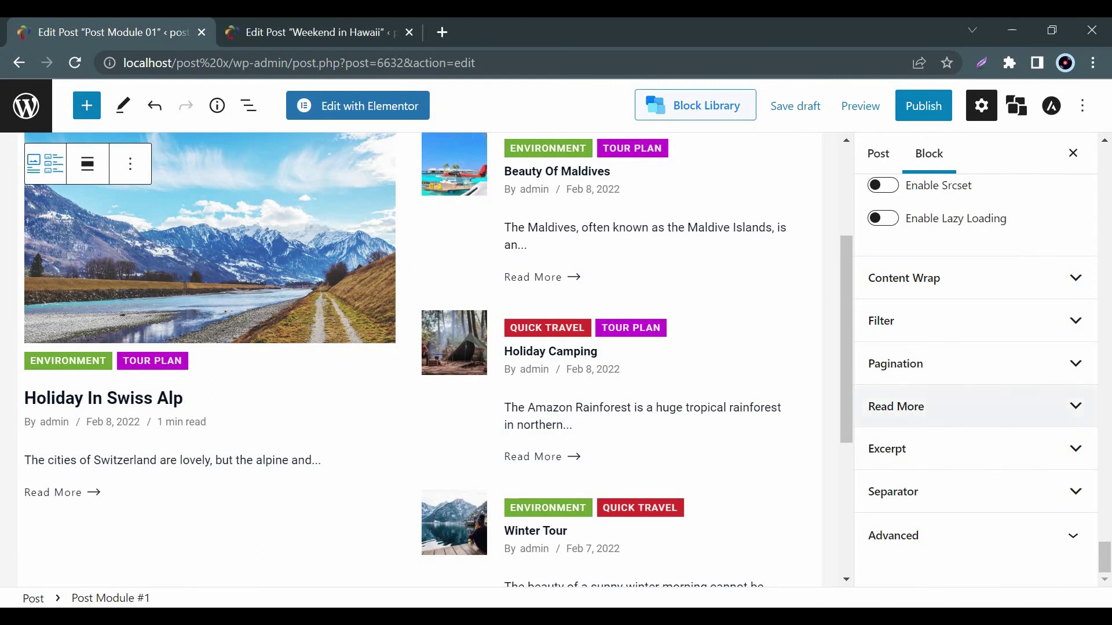
Choose Angle as the Read More icon style
click(956, 407)
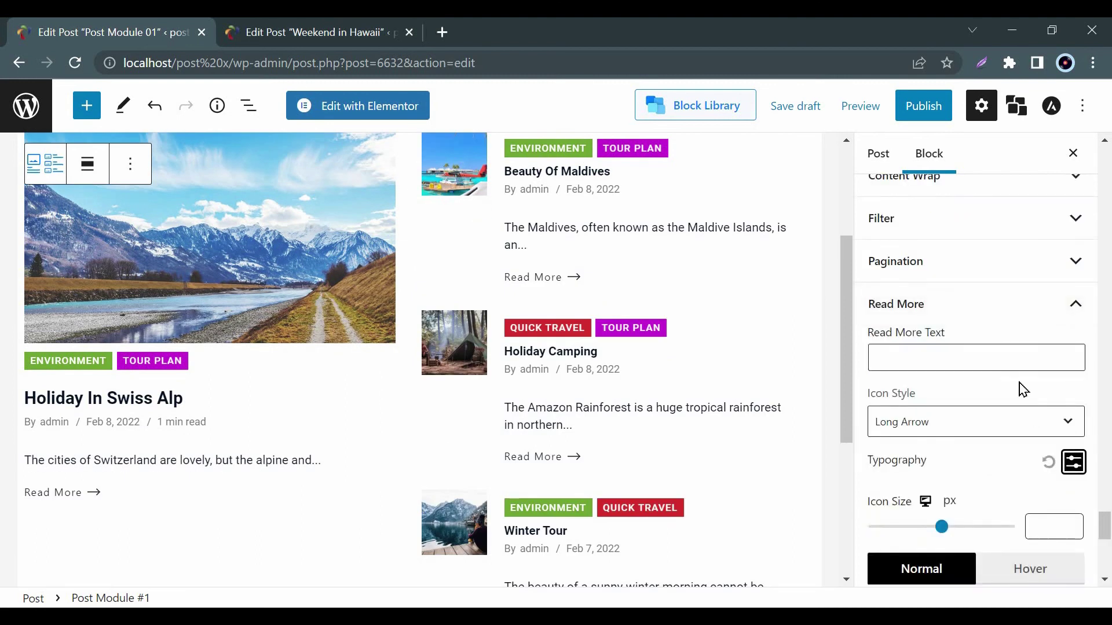
scroll(1022, 389, down, 1)
scroll(1008, 347, down, 1)
click(1007, 339)
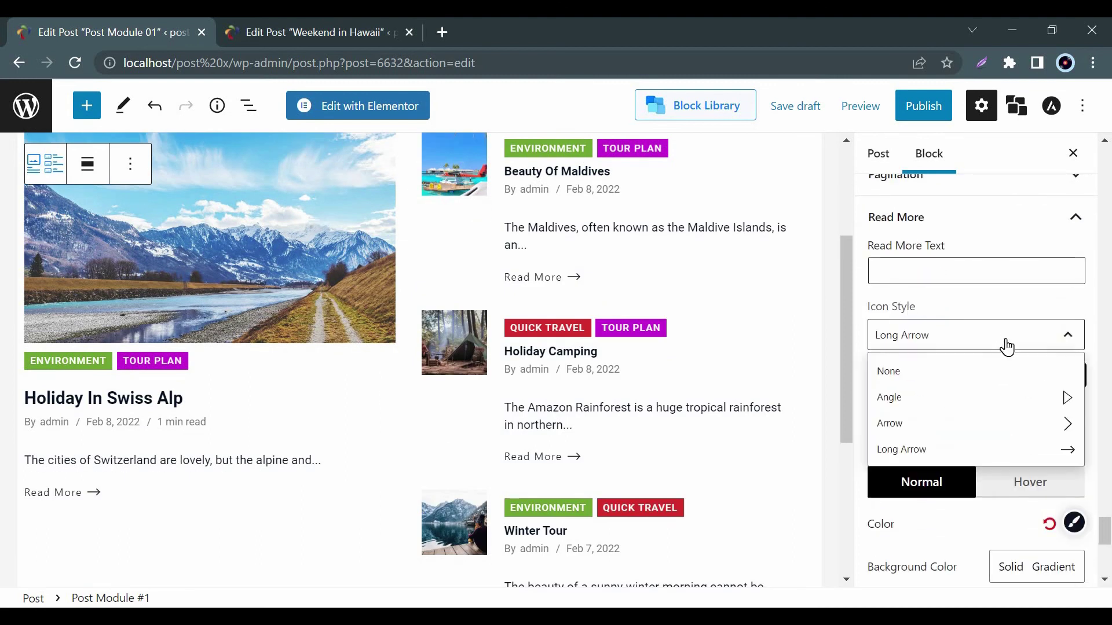
click(1053, 405)
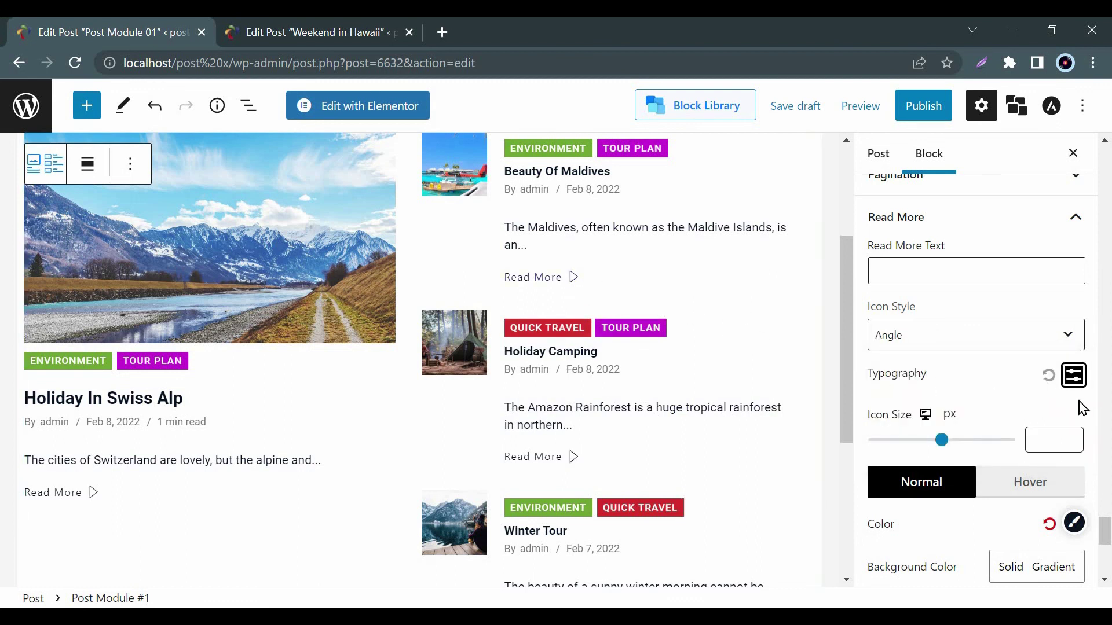
scroll(1093, 424, down, 1)
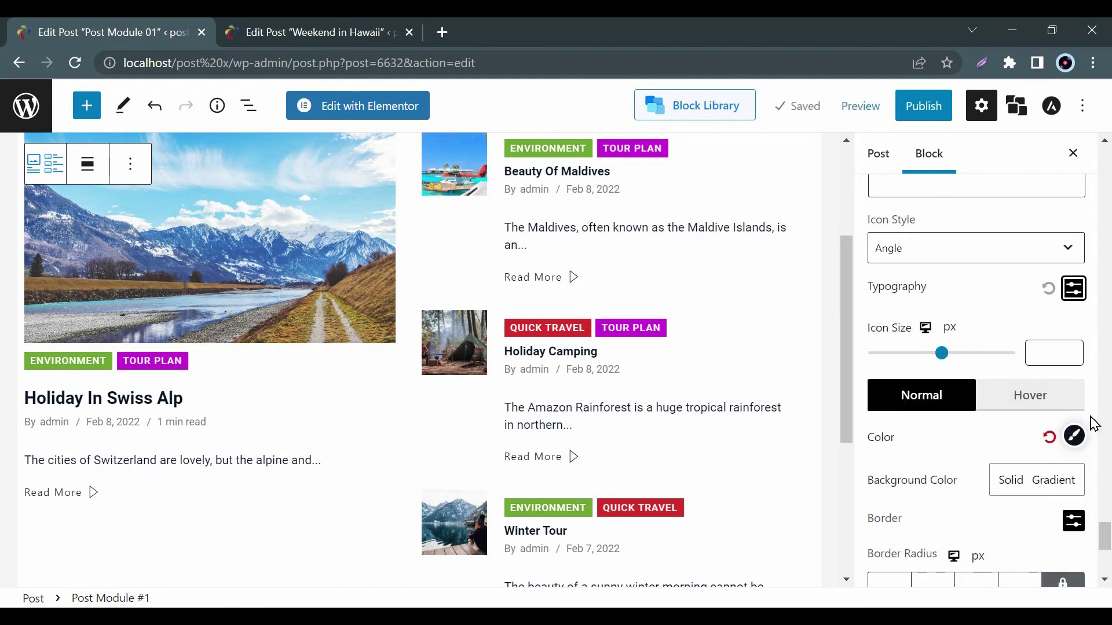
Check the Read More colour, then keep a solid background after trying a gradient
click(1074, 437)
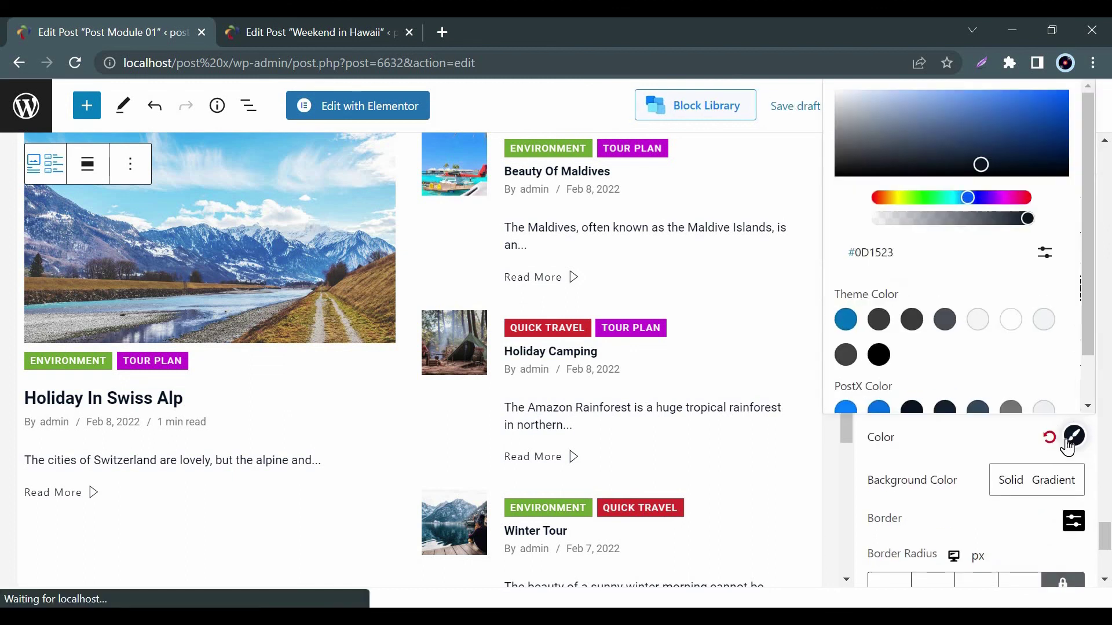
click(1074, 437)
click(1049, 480)
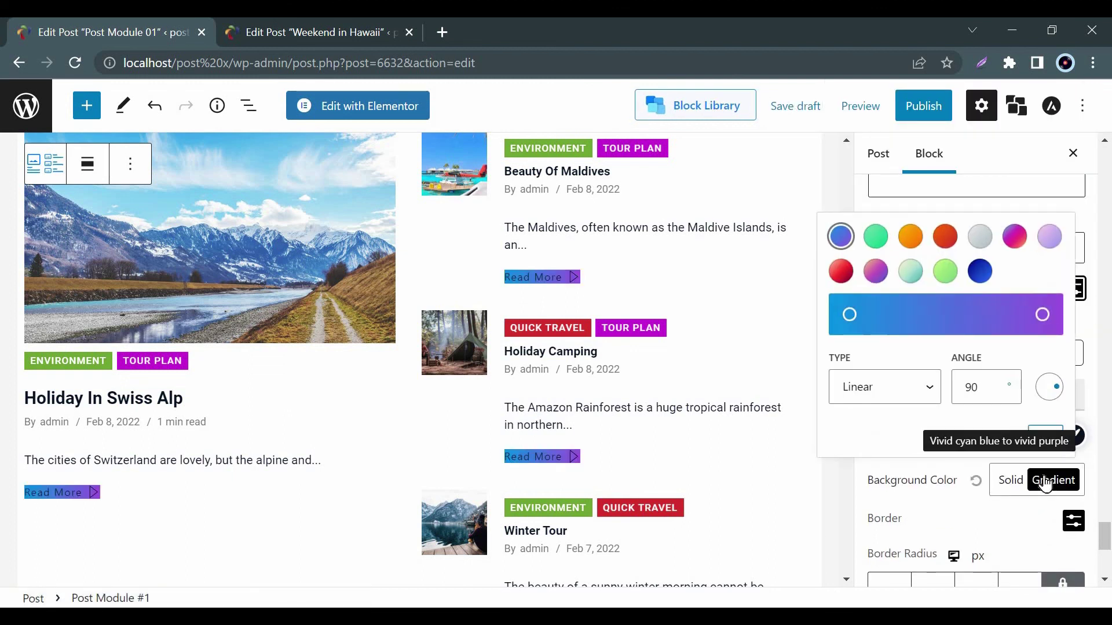
click(1010, 481)
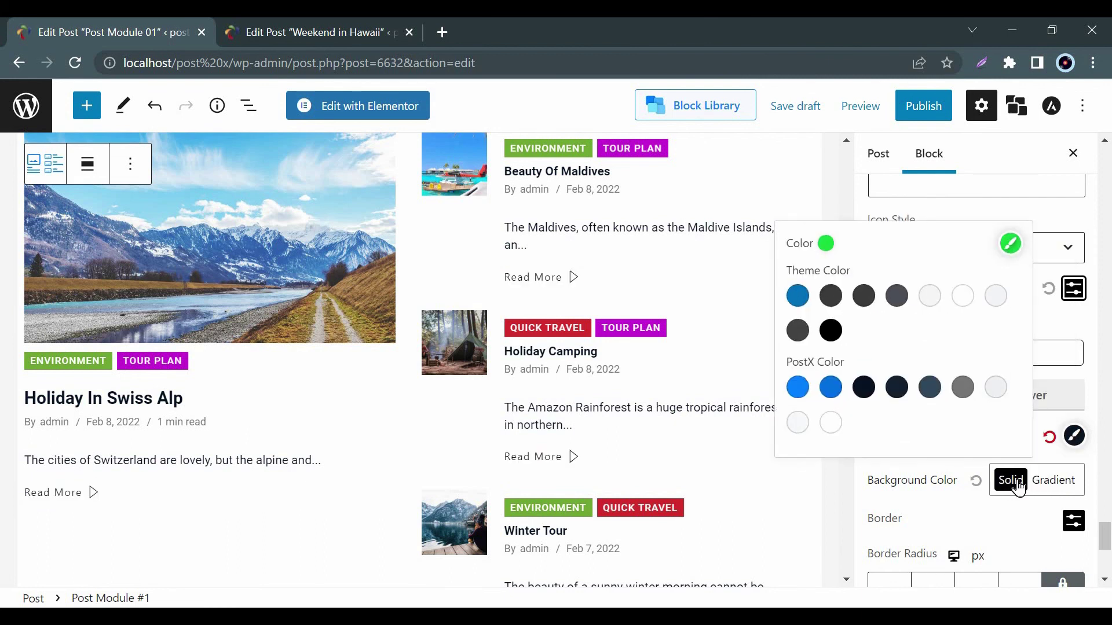
scroll(1100, 496, down, 3)
scroll(1101, 497, down, 3)
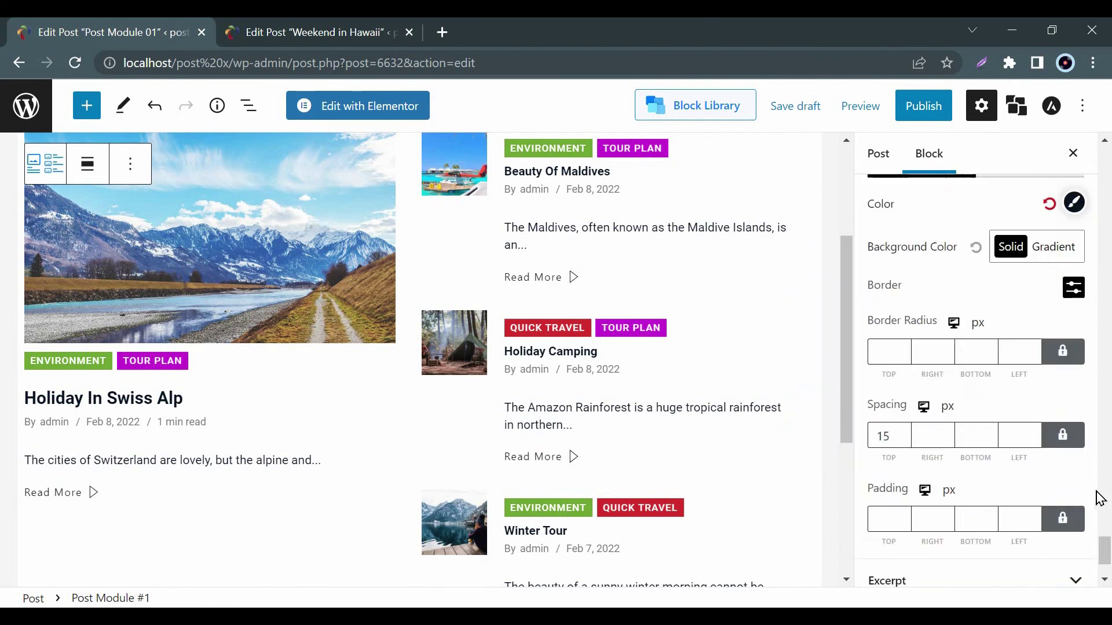